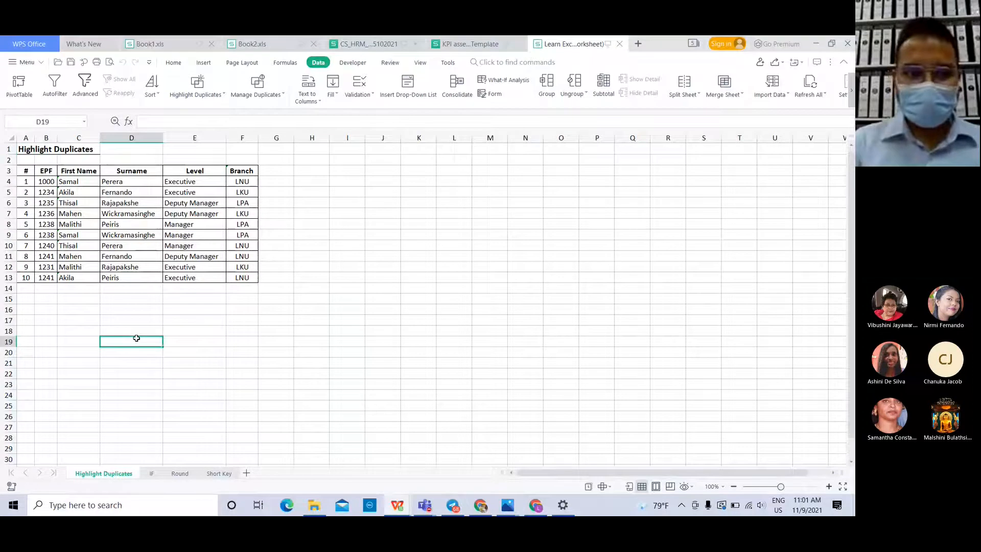
Examine the EPF numbers, first names and surnames in the employee table for repeated entries
left_click(84, 223)
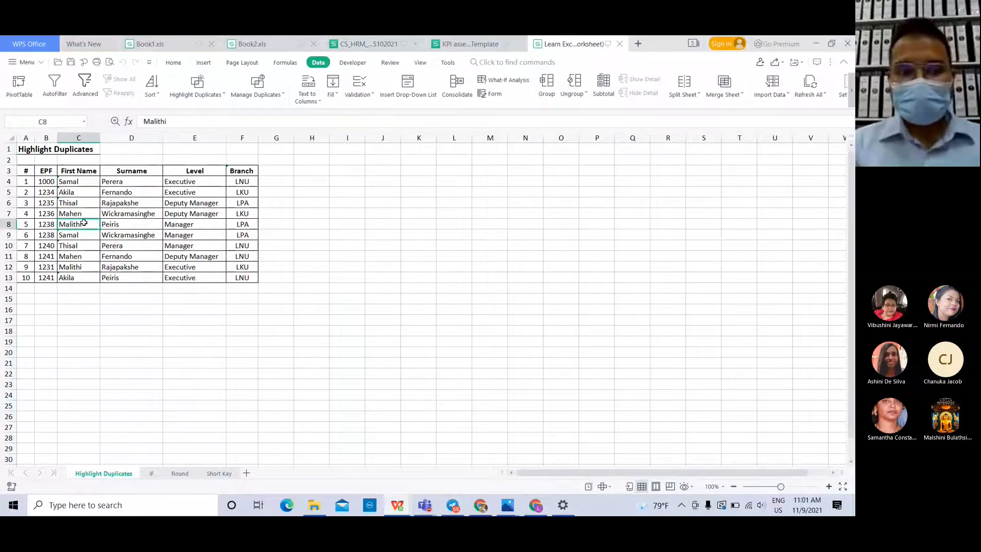
left_click(47, 224)
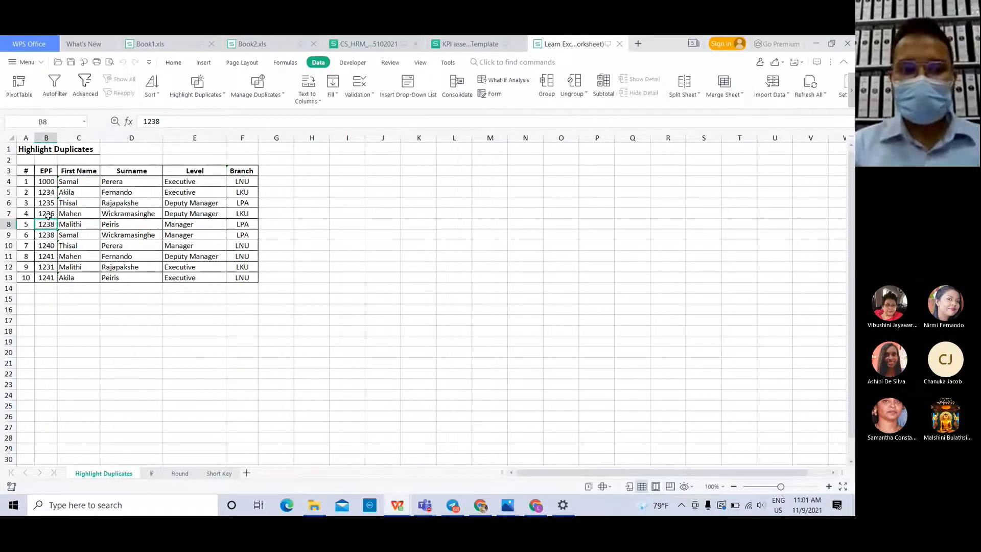
left_click(81, 214)
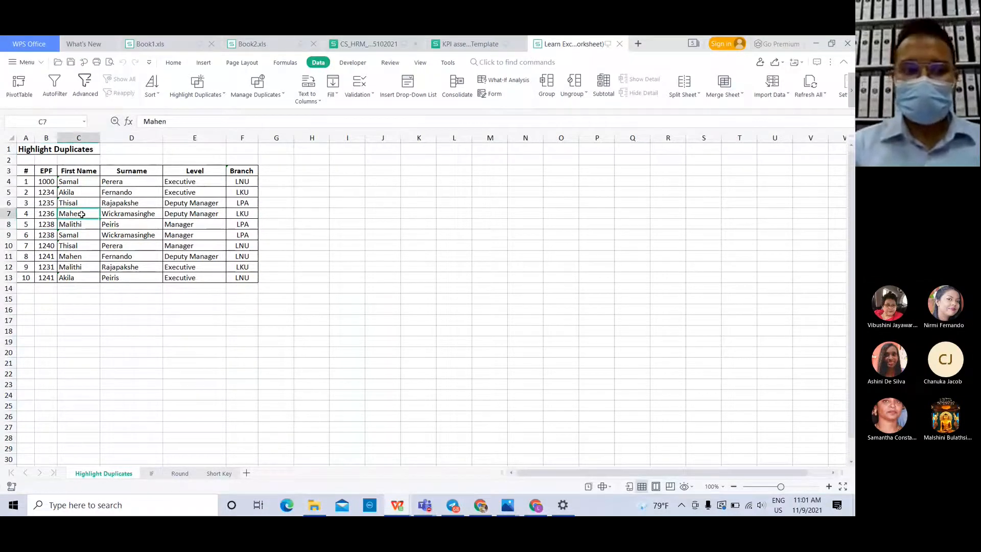
left_click(142, 219)
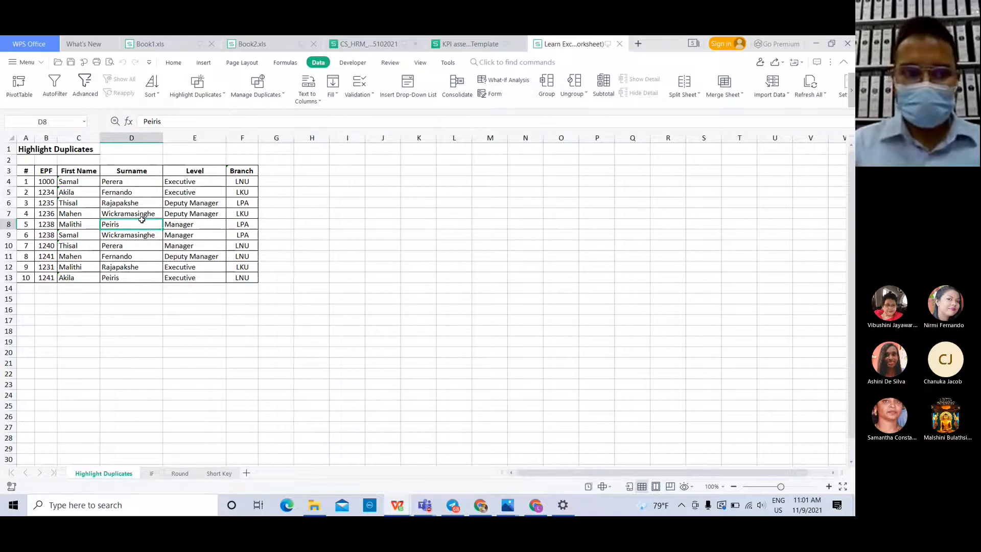
left_click(72, 197)
left_click(130, 202)
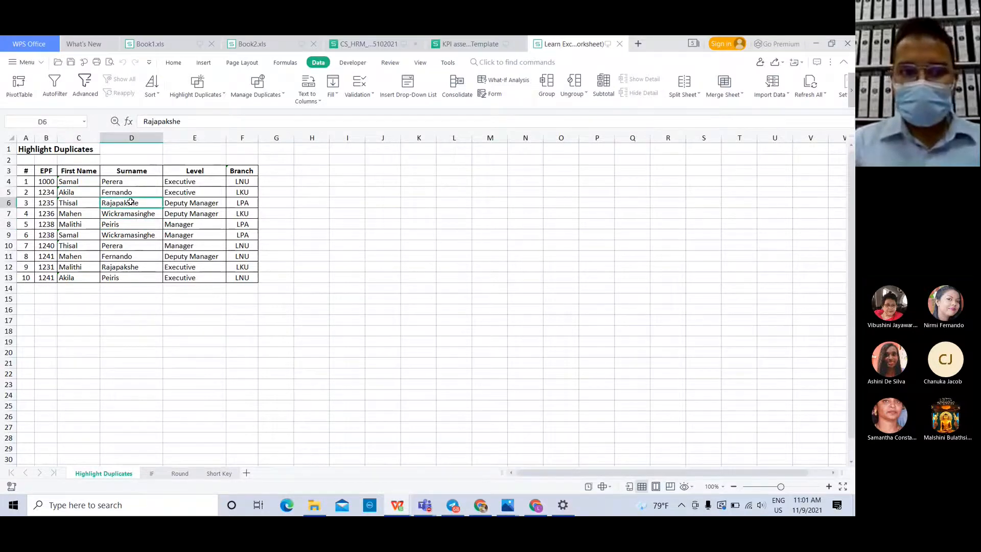
left_click(50, 172)
left_click(47, 200)
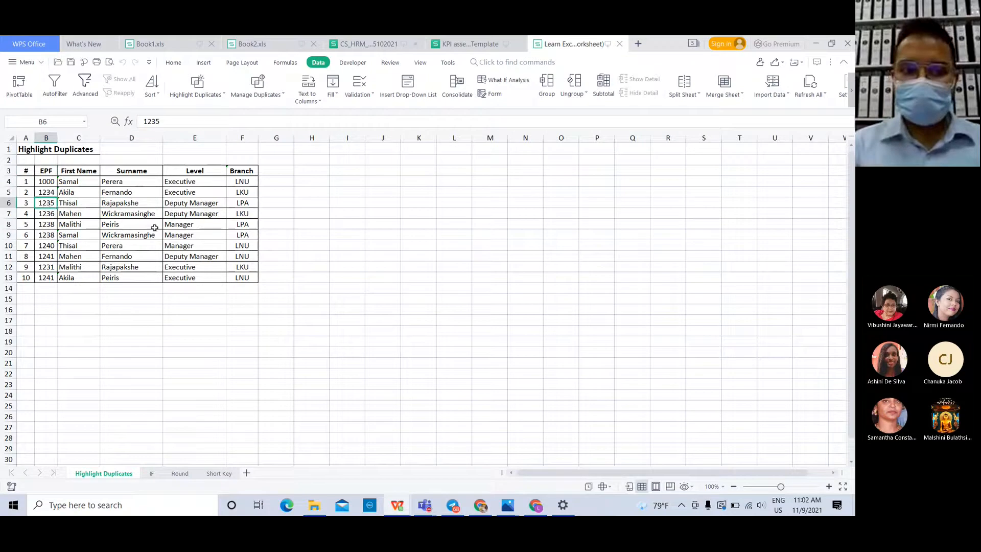
left_click(154, 227)
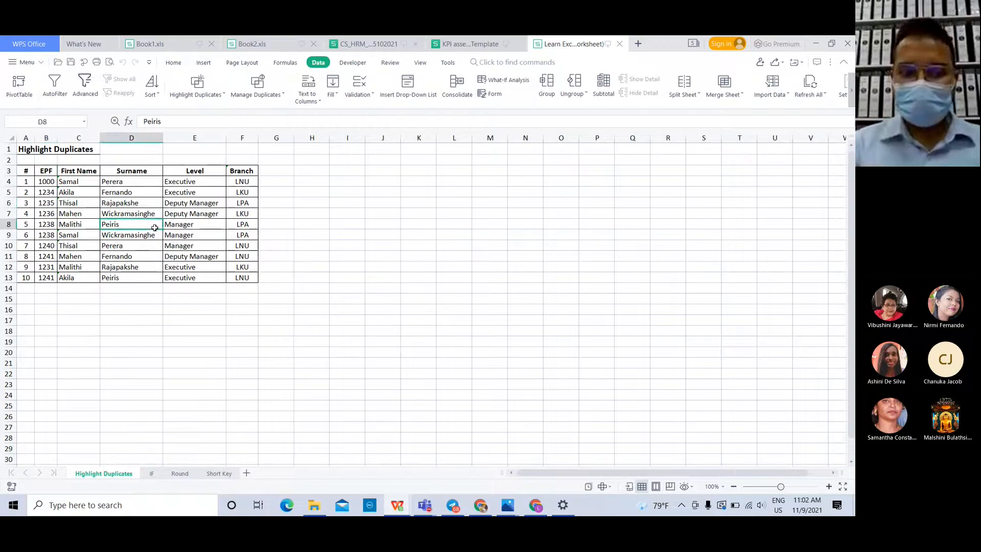
left_click(202, 219)
left_click(150, 224)
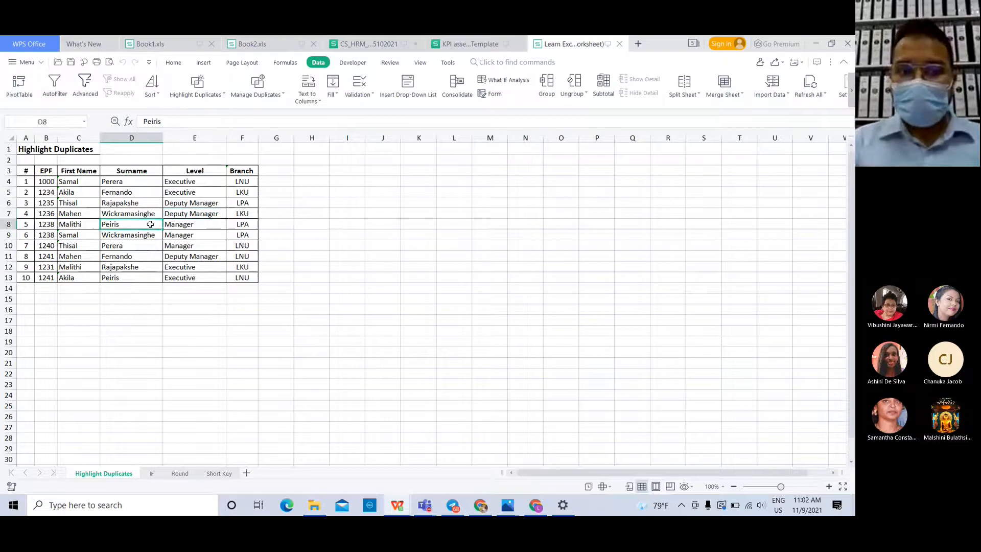
left_click(45, 192)
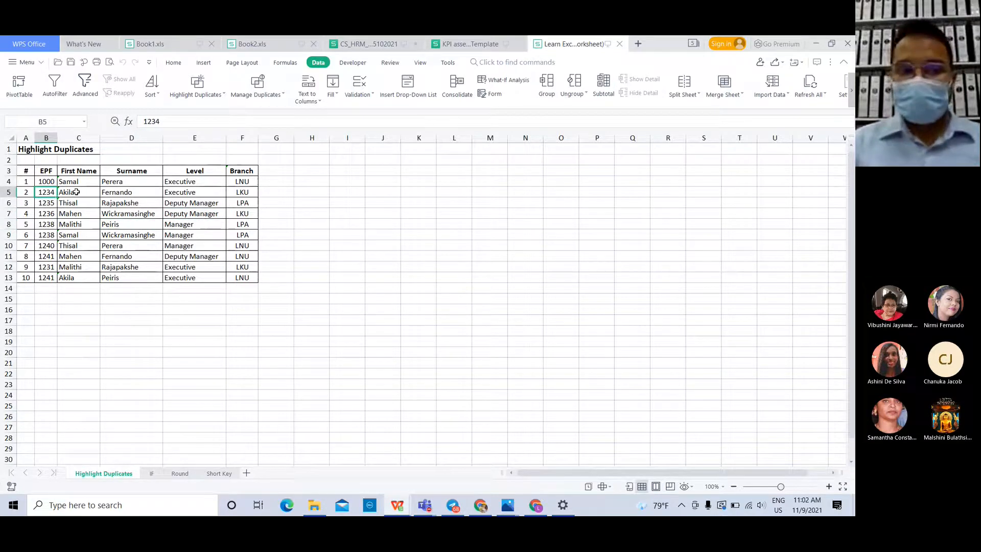
left_click(47, 223)
left_click(90, 206)
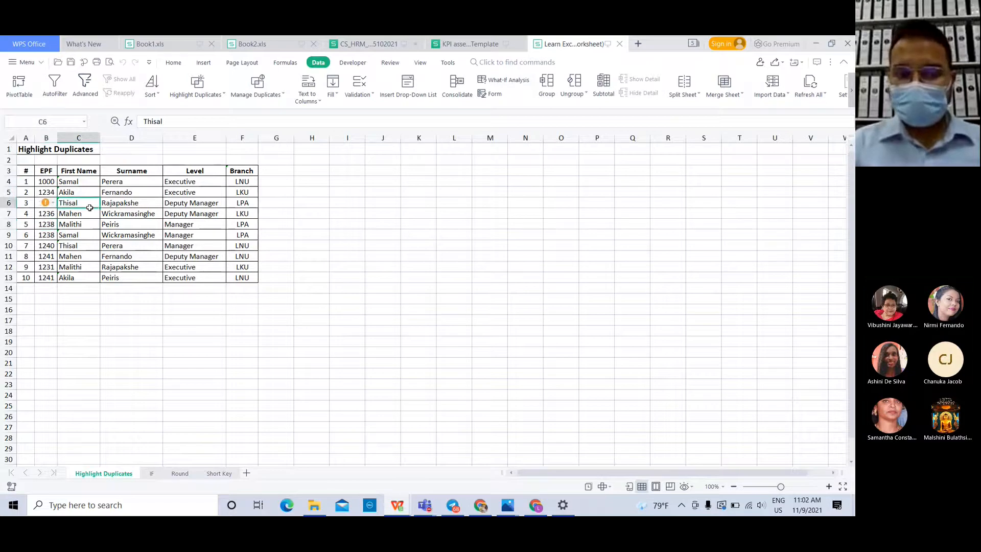
left_click(48, 221)
left_click(47, 215)
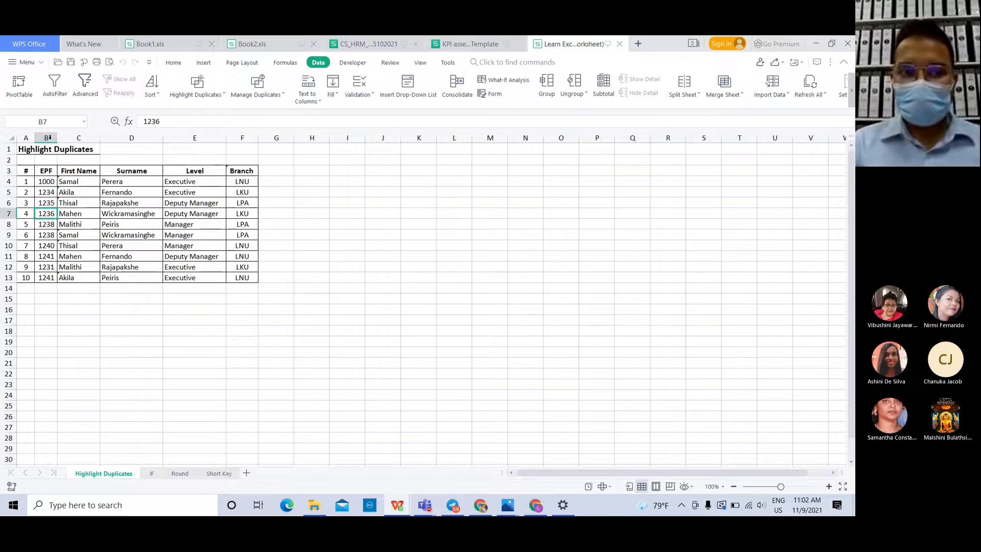
left_click(50, 204)
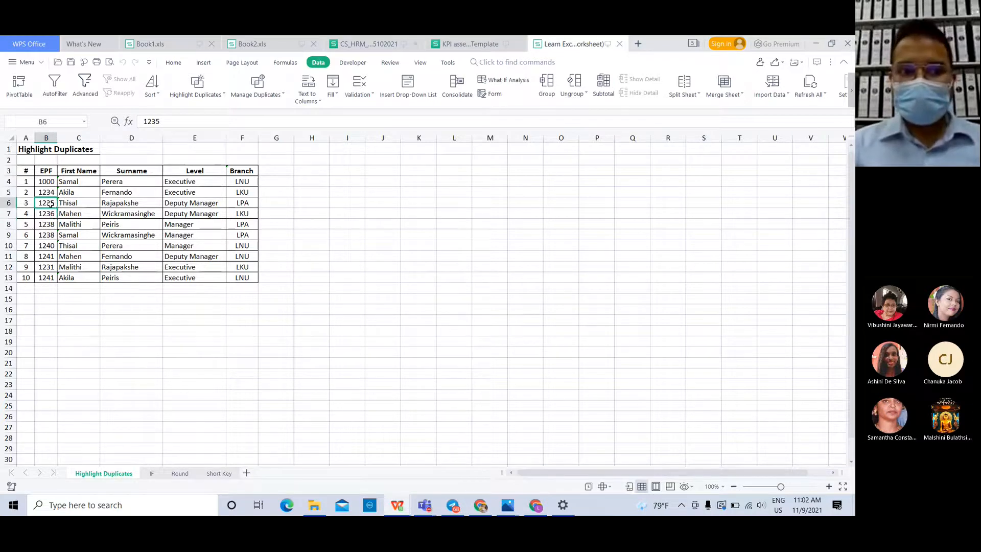
left_click(49, 226)
left_click(49, 204)
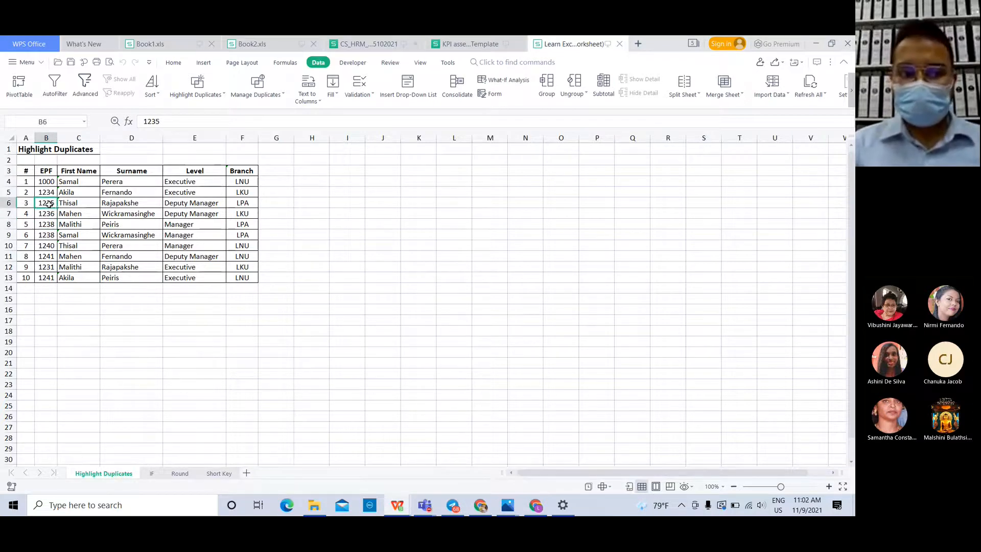
left_click(49, 194)
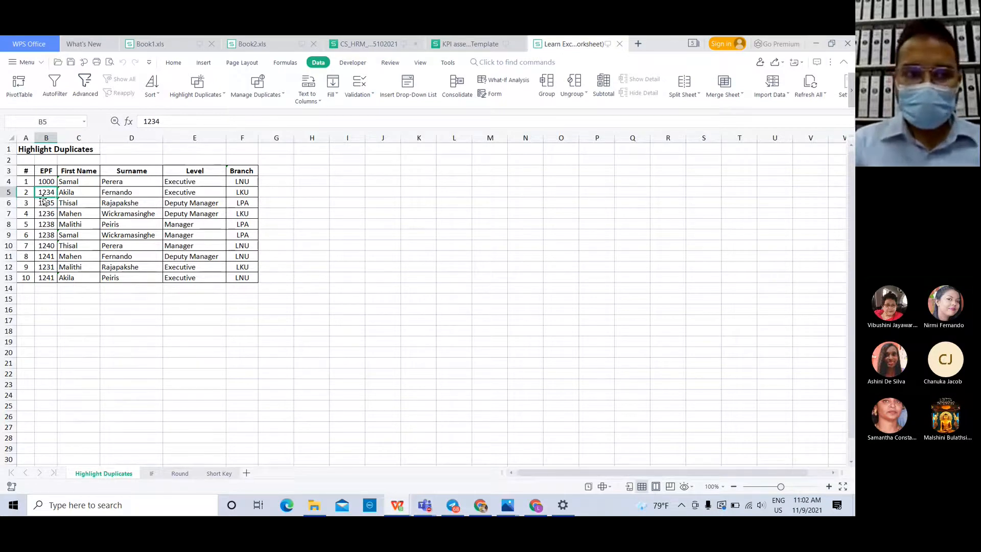
left_click(46, 180)
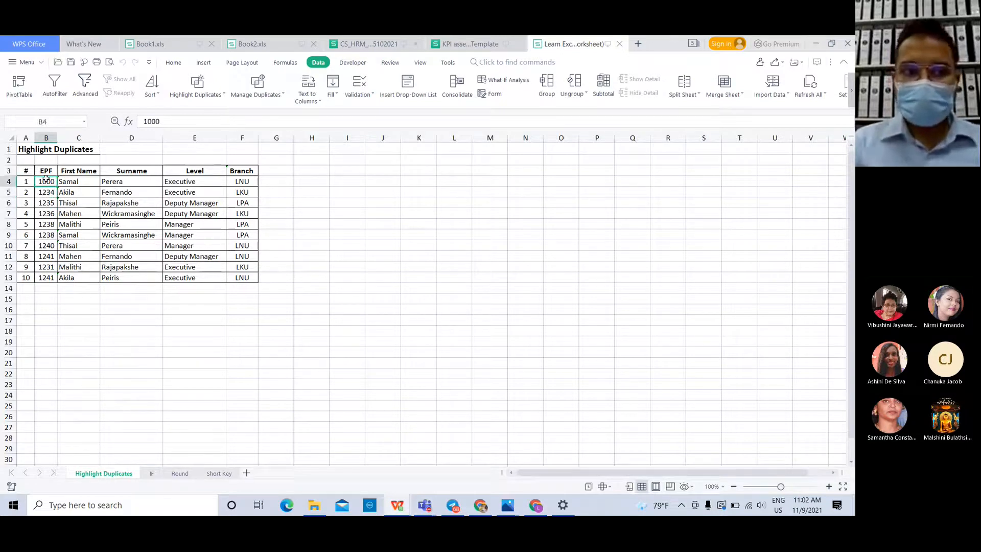
left_click(46, 138)
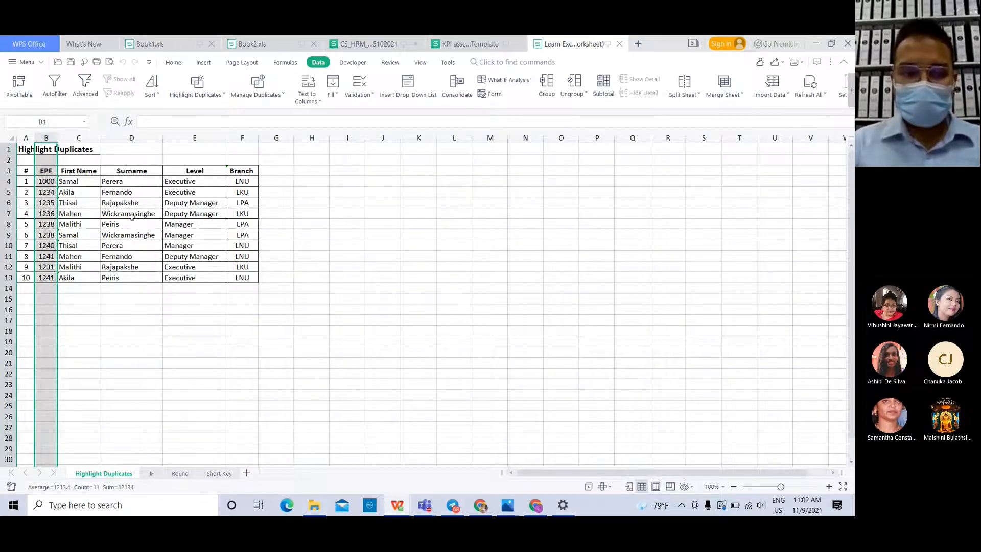
left_click(82, 214)
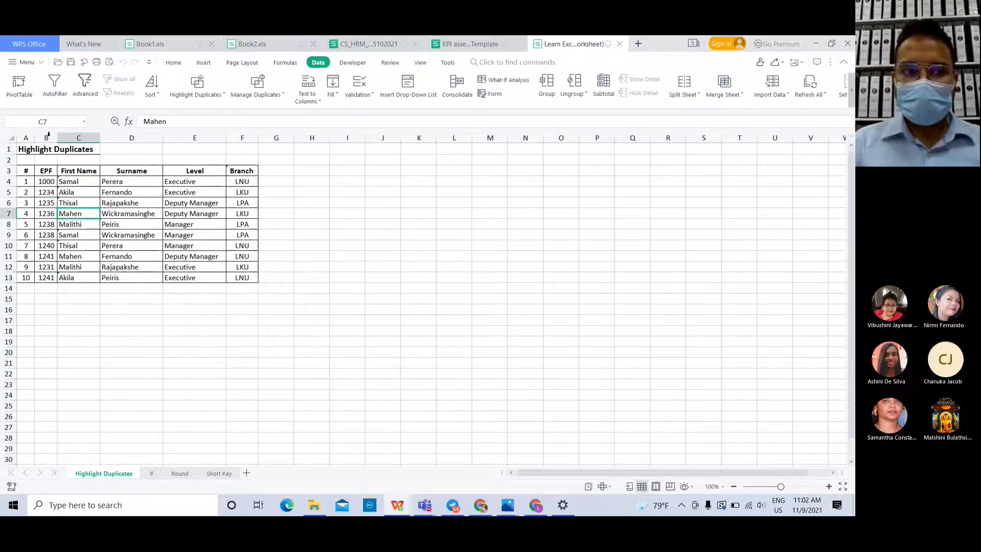
left_click(49, 135)
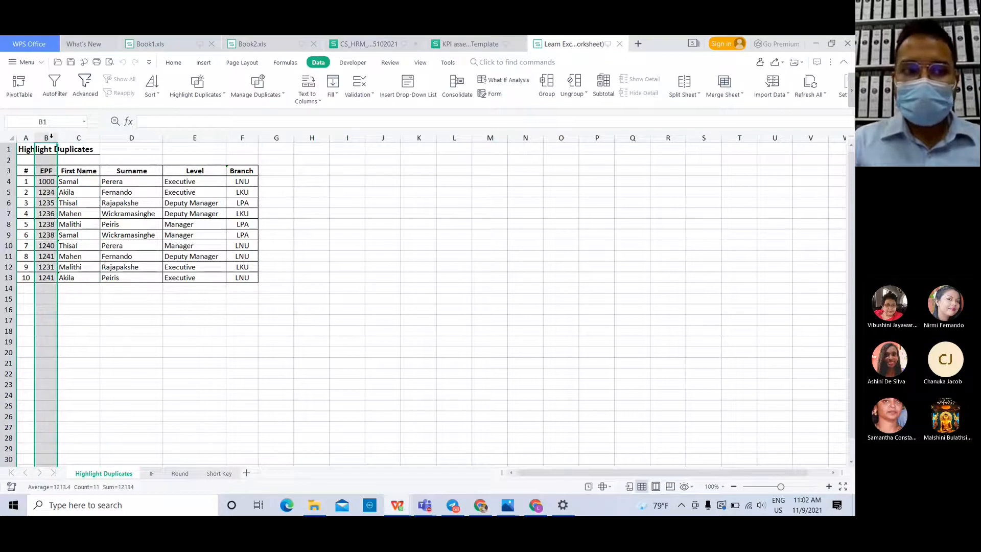
left_click(61, 193)
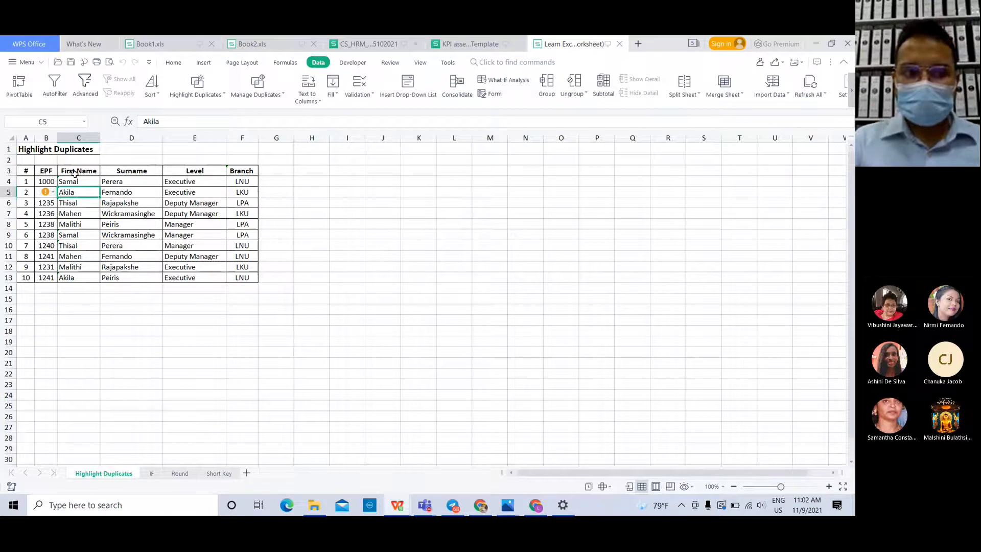
left_click(46, 138)
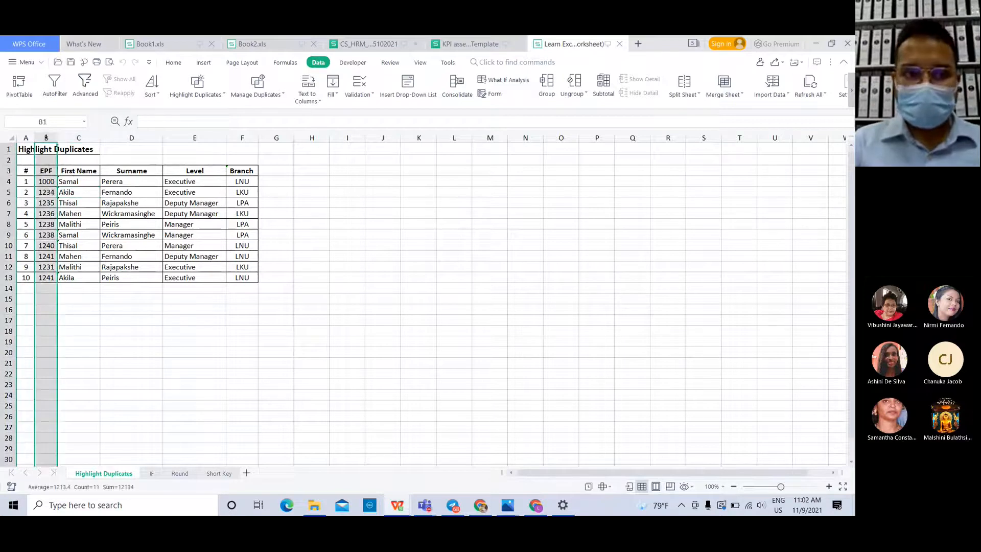
left_click(175, 63)
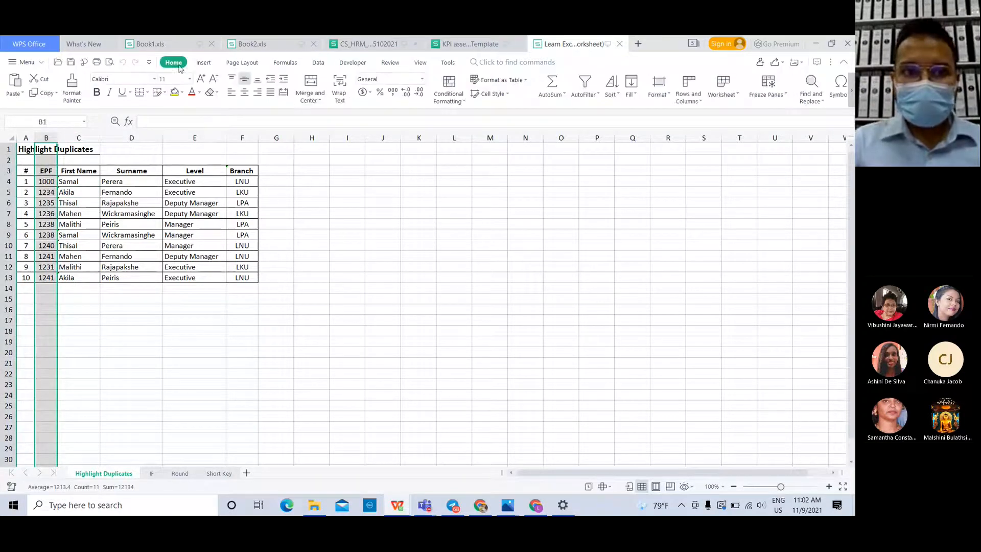
left_click(317, 64)
left_click(89, 189)
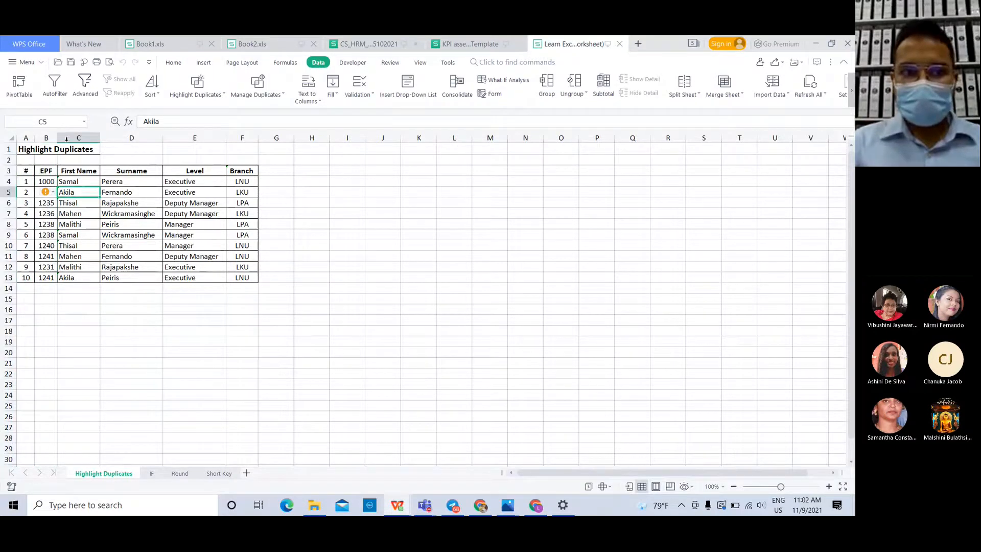
Highlight the duplicate values in the EPF column (column B) in red, comparing by row within the range
left_click(53, 133)
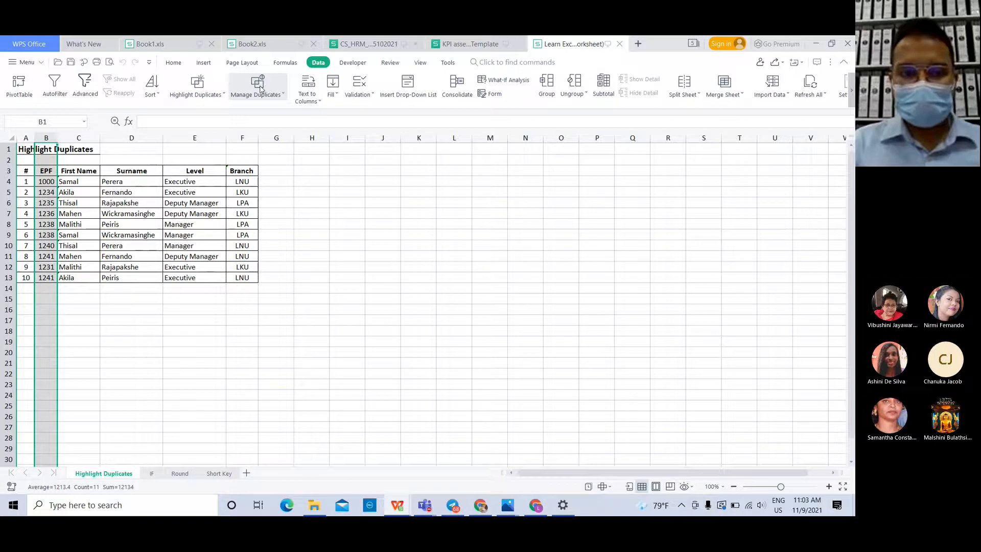
left_click(276, 88)
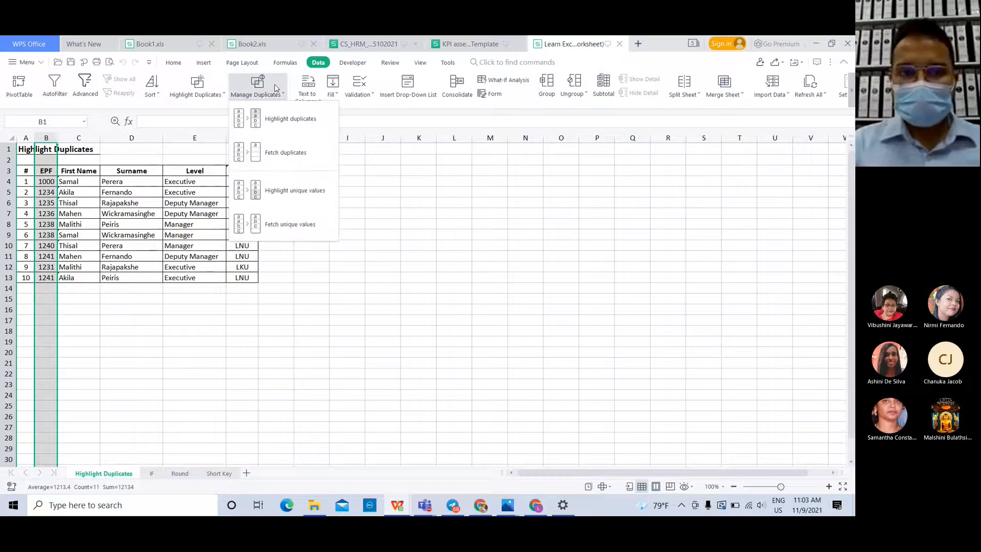
left_click(285, 122)
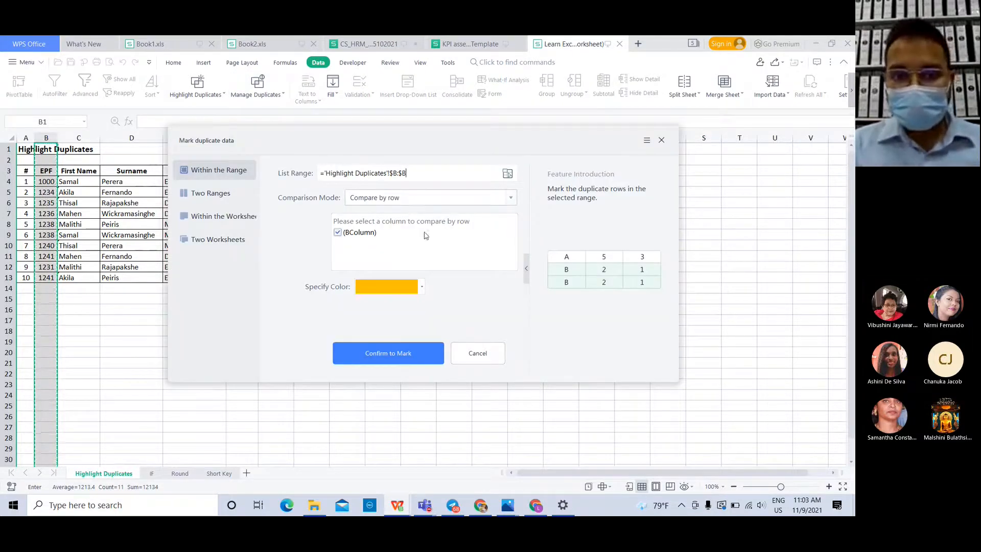
left_click(421, 288)
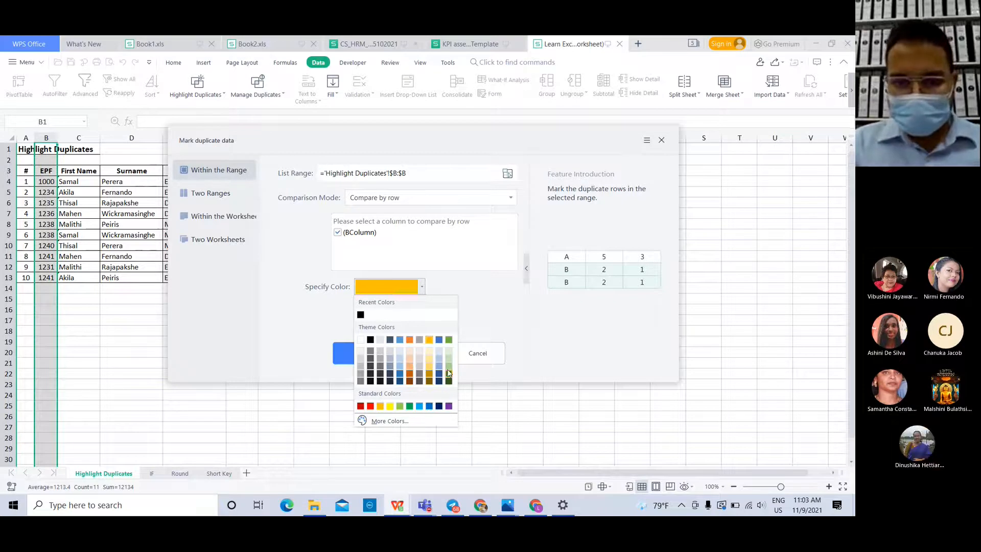
left_click(370, 406)
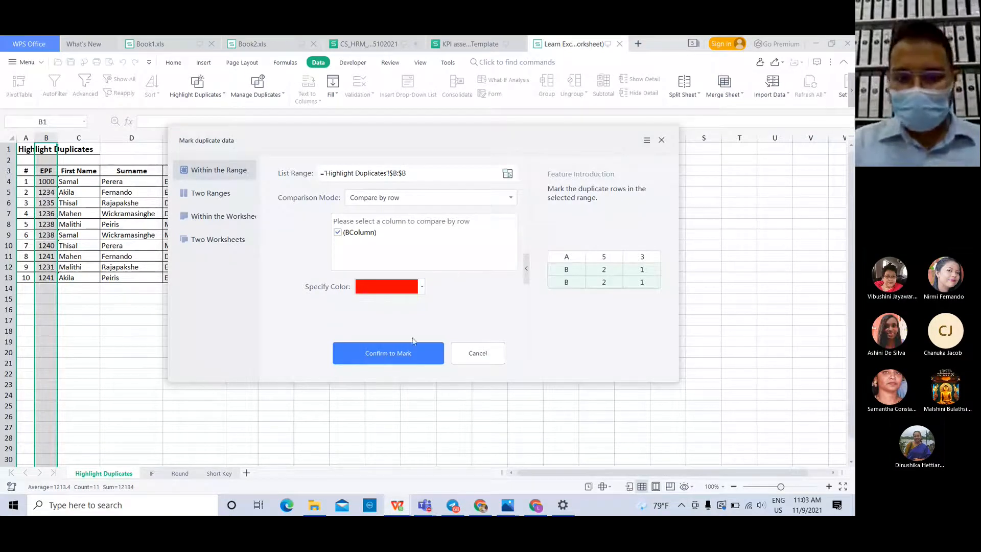
left_click(387, 353)
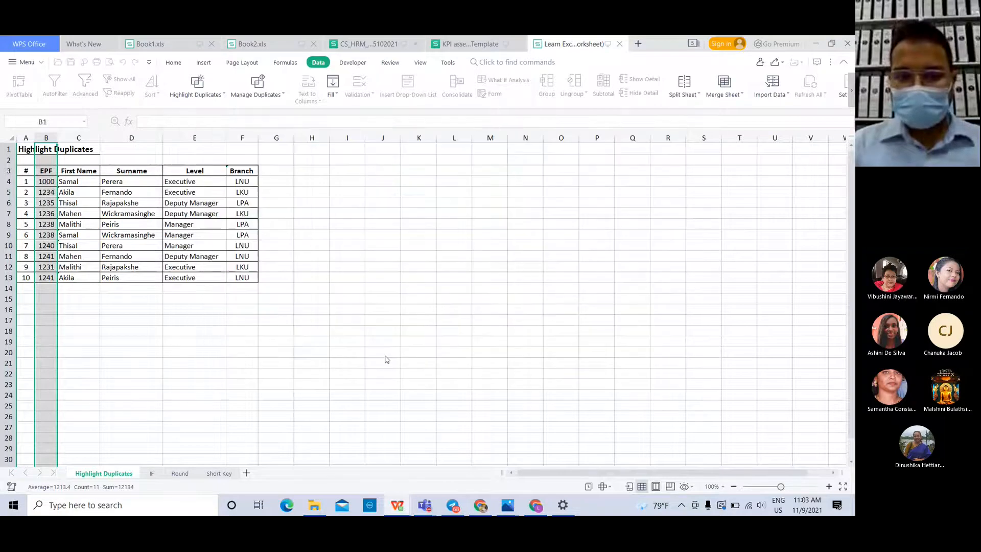
left_click(200, 341)
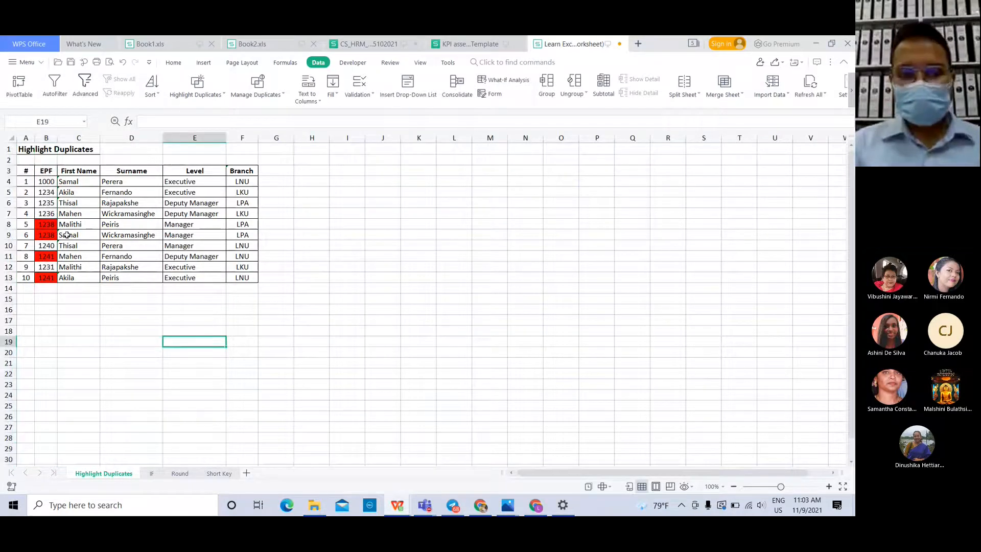
Check the marked EPF cells against the neighbouring rows of the employee table
left_click(56, 235)
left_click(59, 228)
left_click(57, 236)
left_click(95, 246)
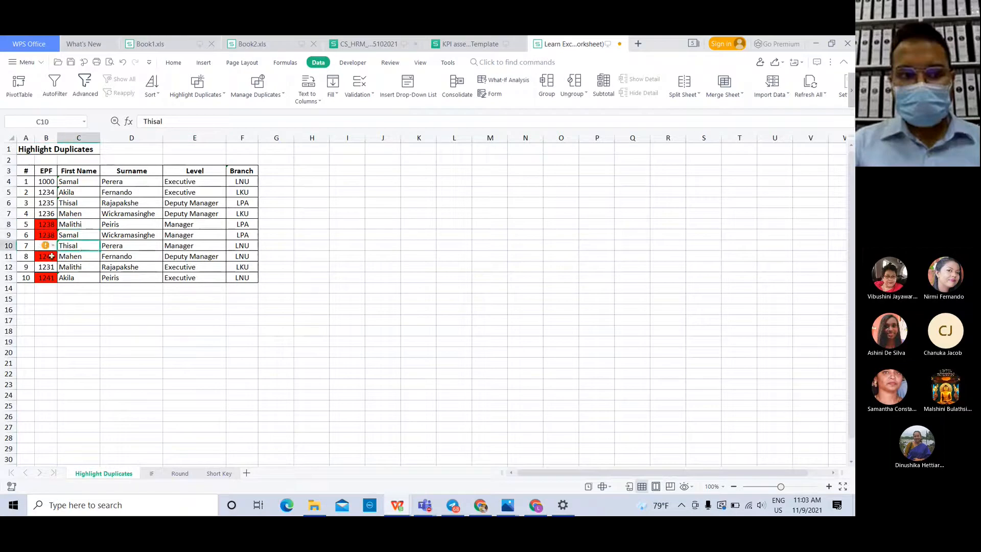
left_click(51, 256)
Turn on AutoFilter for the header row of the employee table
left_click(55, 191)
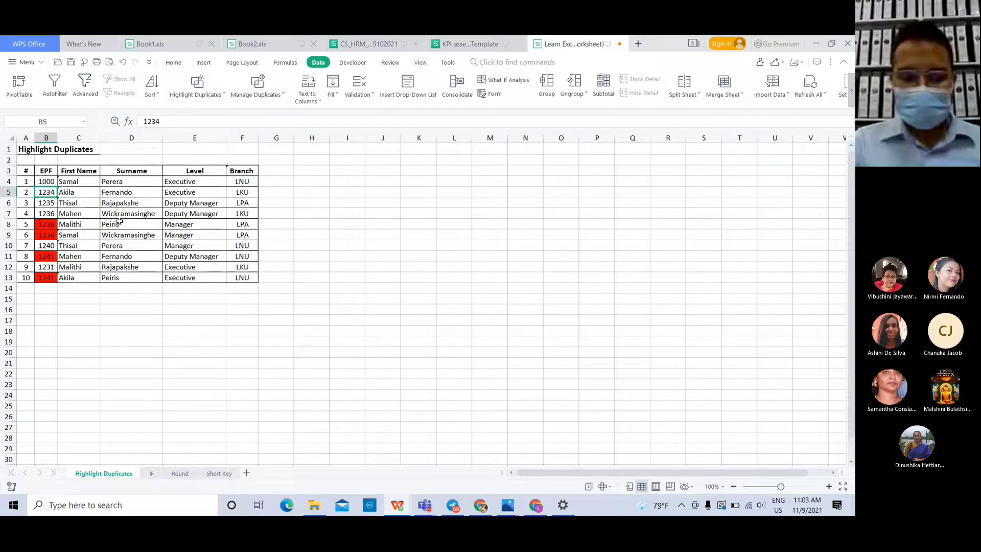
key("ctrl+shift+l")
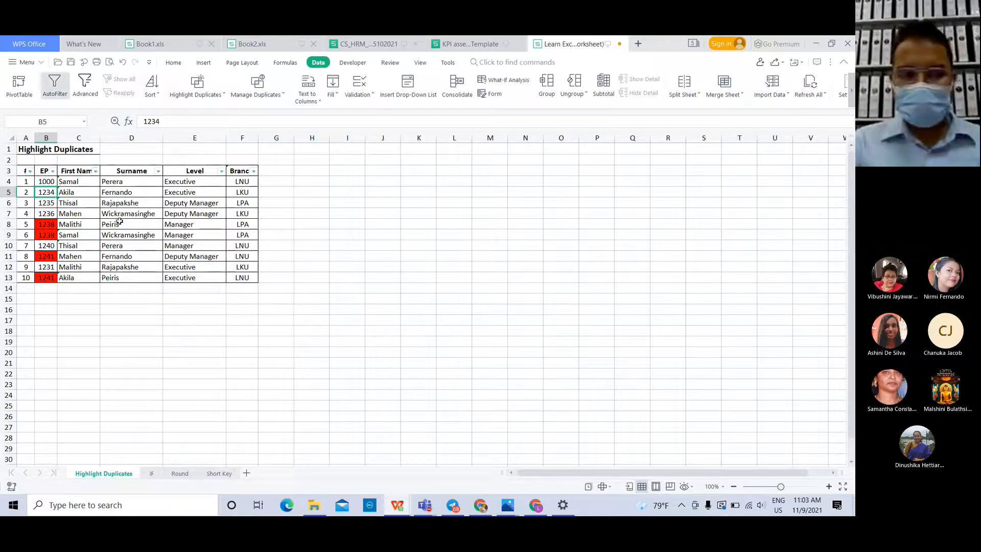
key("ctrl+shift+l")
key("ctrl+shift+l")
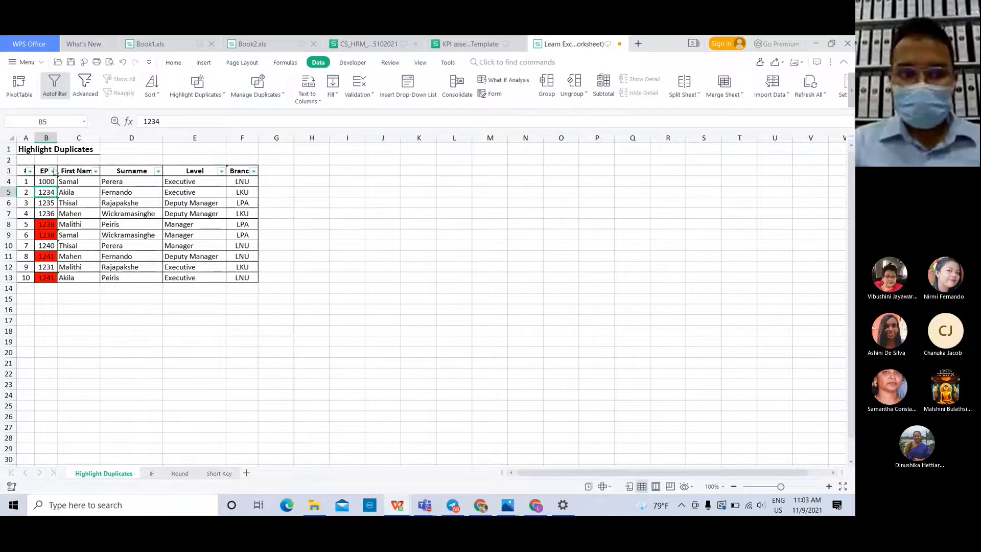
Sort the employee table by red cell color in the EPF column so the highlighted duplicates come first
left_click(46, 169)
left_click(63, 171)
key("Left")
key("Left")
left_click(82, 204)
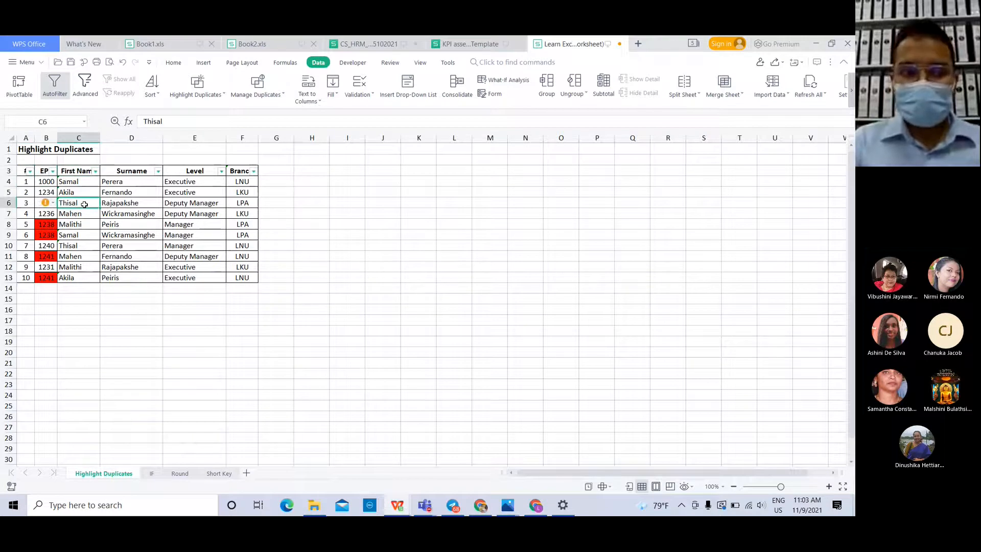
left_click(53, 171)
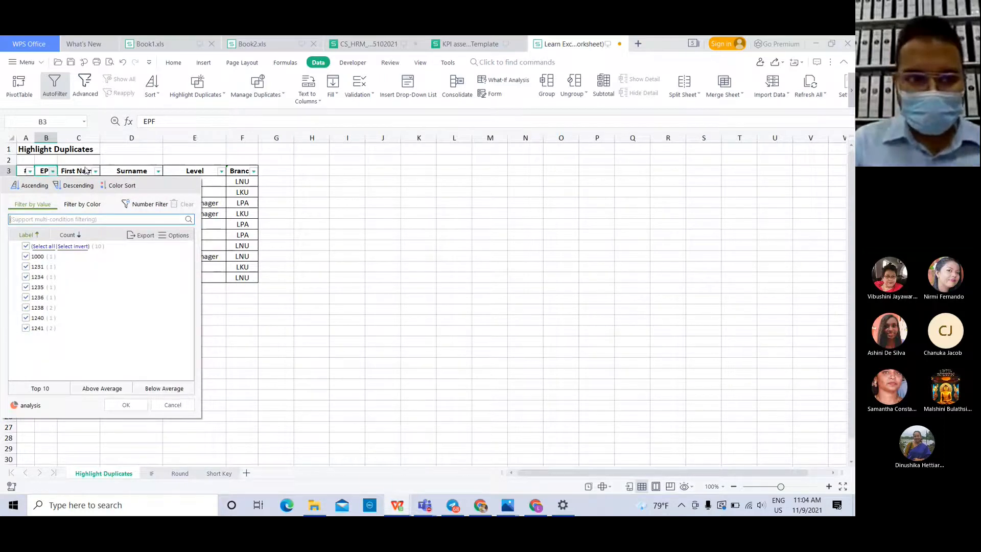
left_click(131, 187)
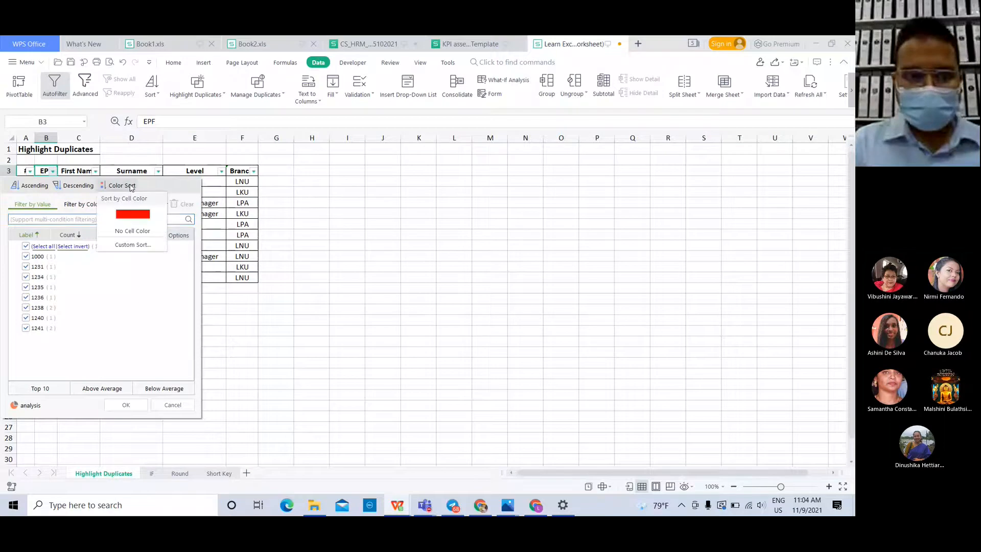
left_click(133, 214)
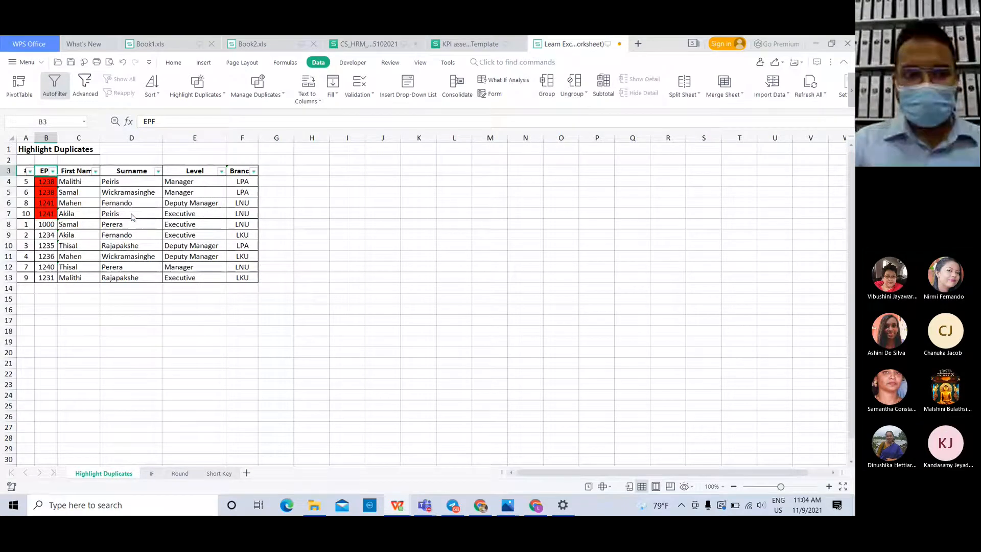
Compare the EPF numbers and names in the red-marked rows with the unmarked rows of the employee table
key("Down")
left_click(86, 215)
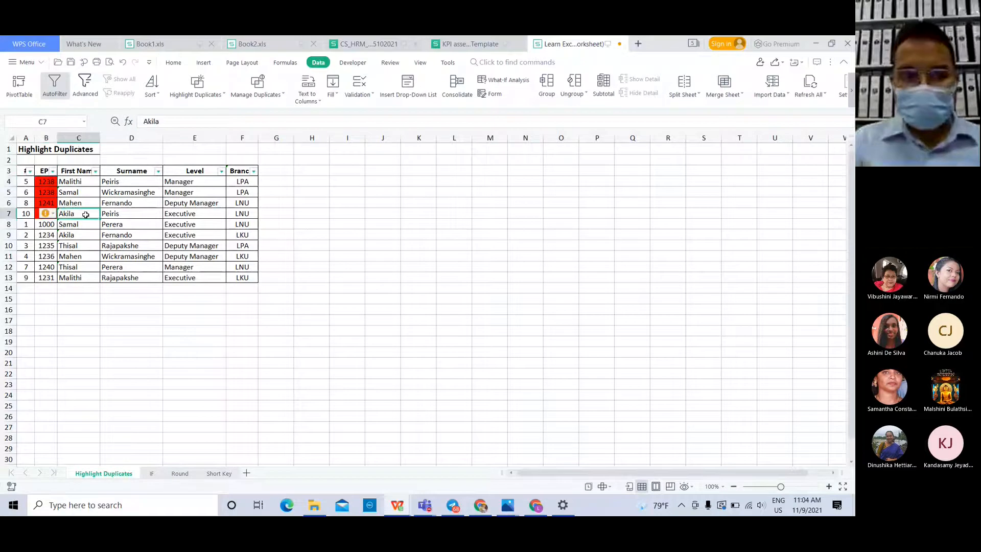
left_click(74, 182)
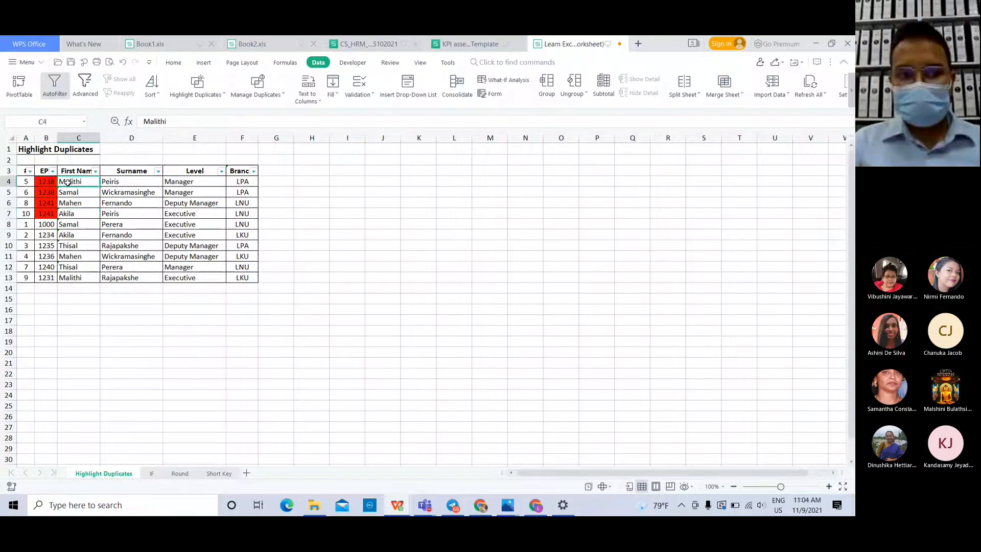
left_click(116, 184)
left_click(83, 191)
left_click(125, 192)
left_click(84, 205)
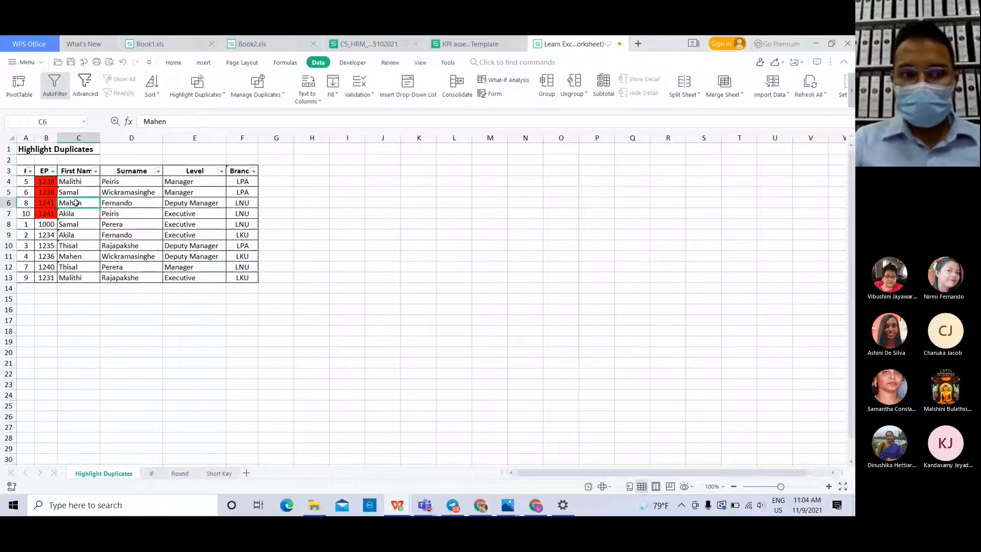
left_click(42, 202)
left_click(45, 235)
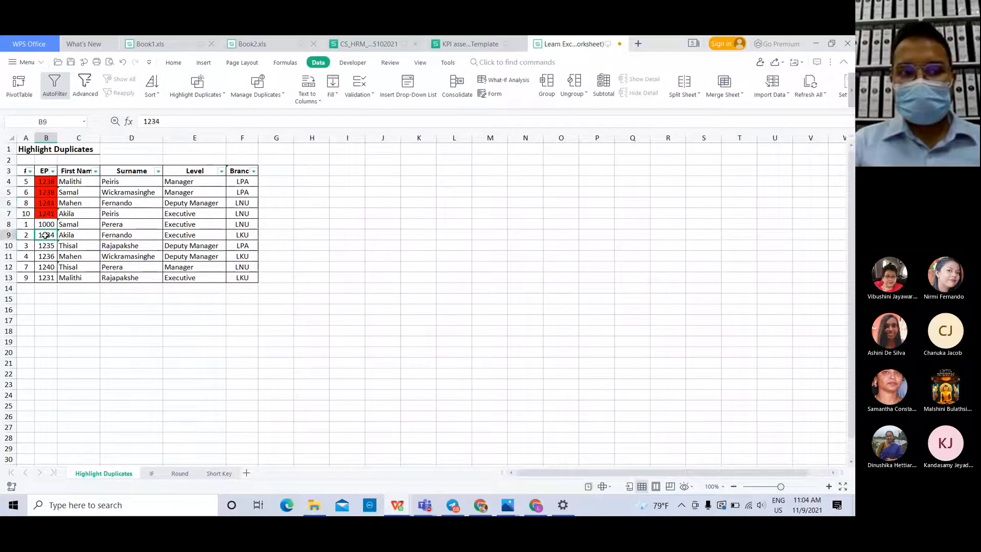
left_click(46, 201)
left_click(93, 200)
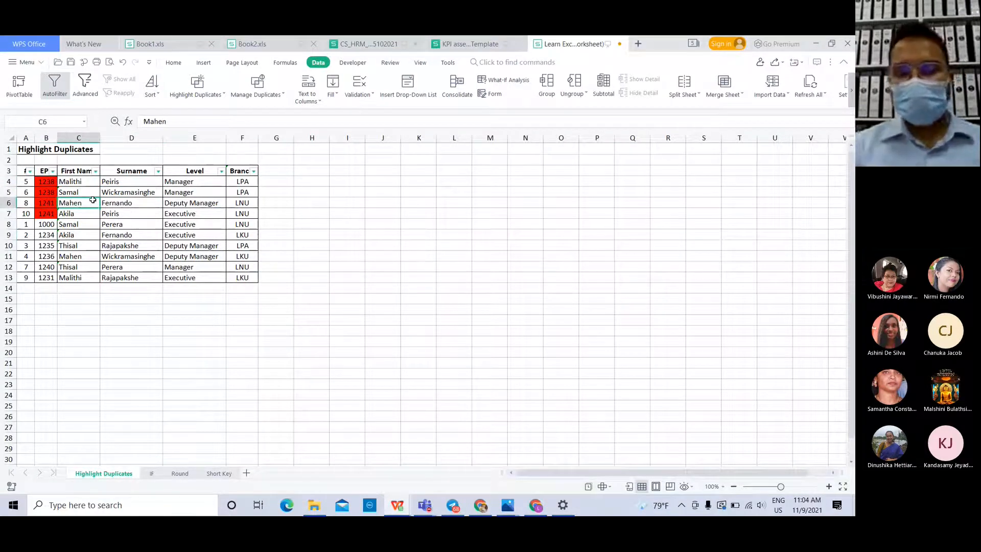
Check the surnames and levels of the employees who share a highlighted EPF number
left_click(132, 190)
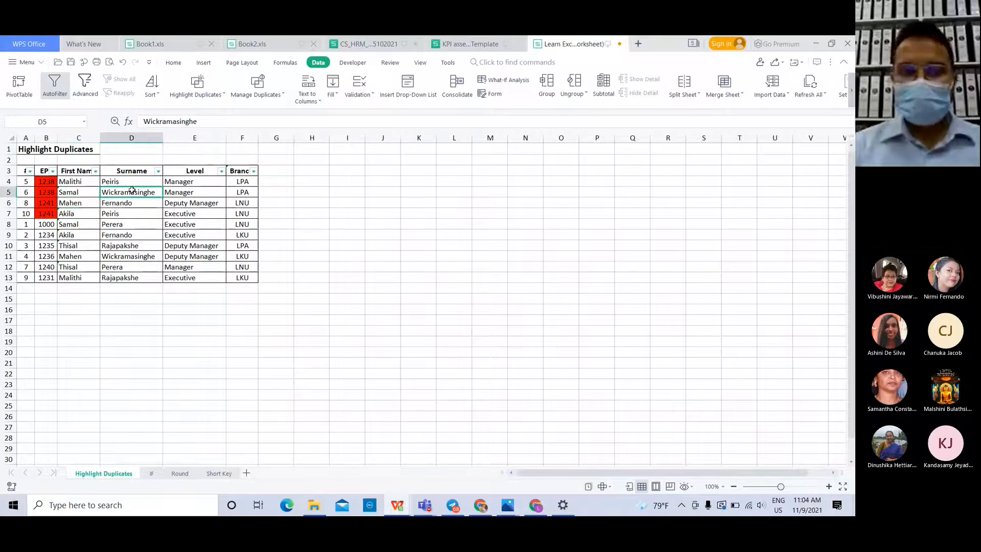
left_click(158, 203)
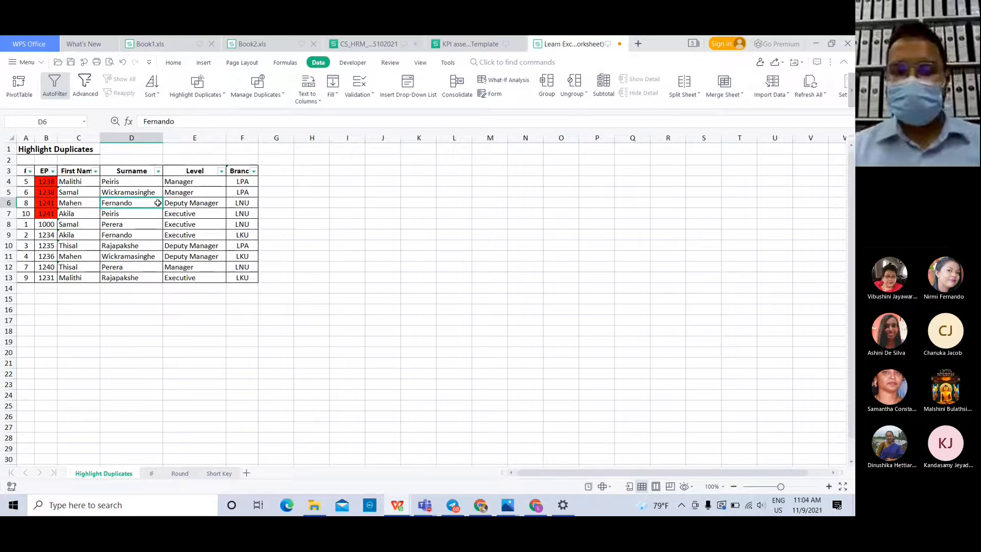
left_click(181, 193)
left_click(44, 200)
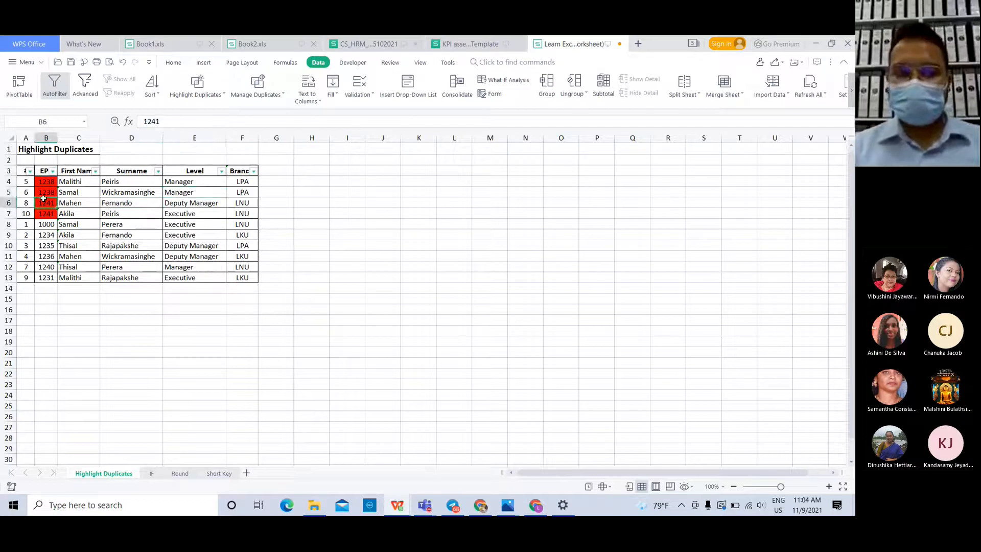
left_click(101, 199)
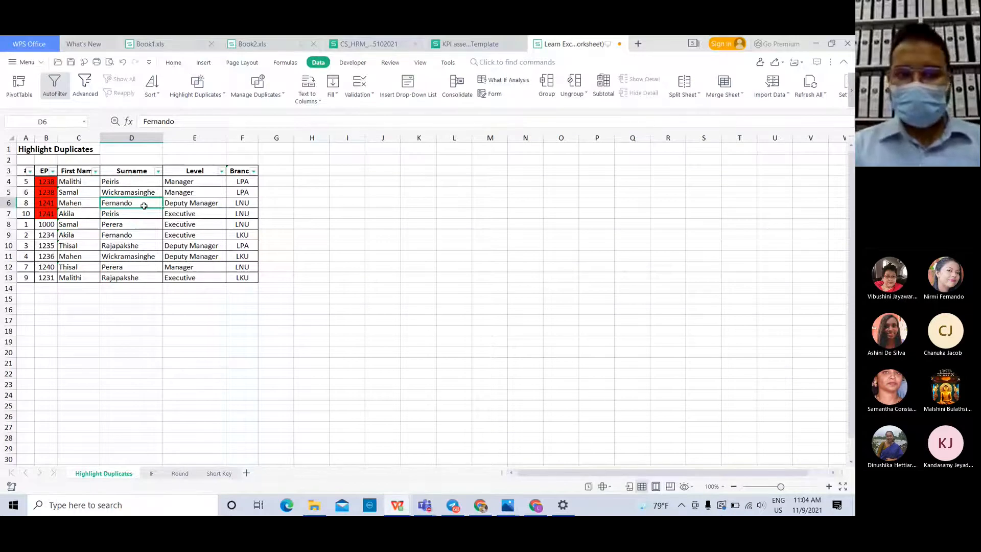
left_click(144, 226)
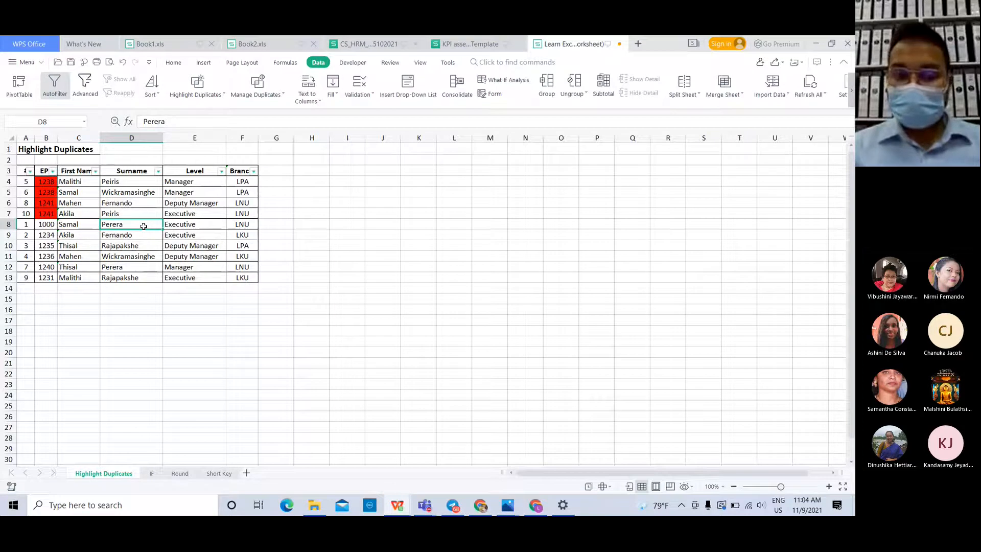
left_click(190, 212)
left_click(138, 211)
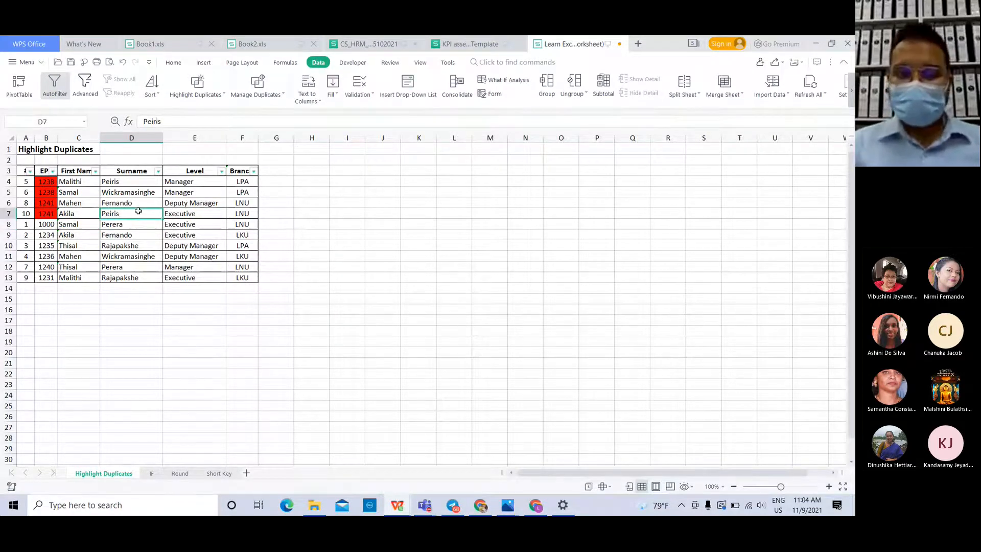
left_click(196, 212)
left_click(202, 204)
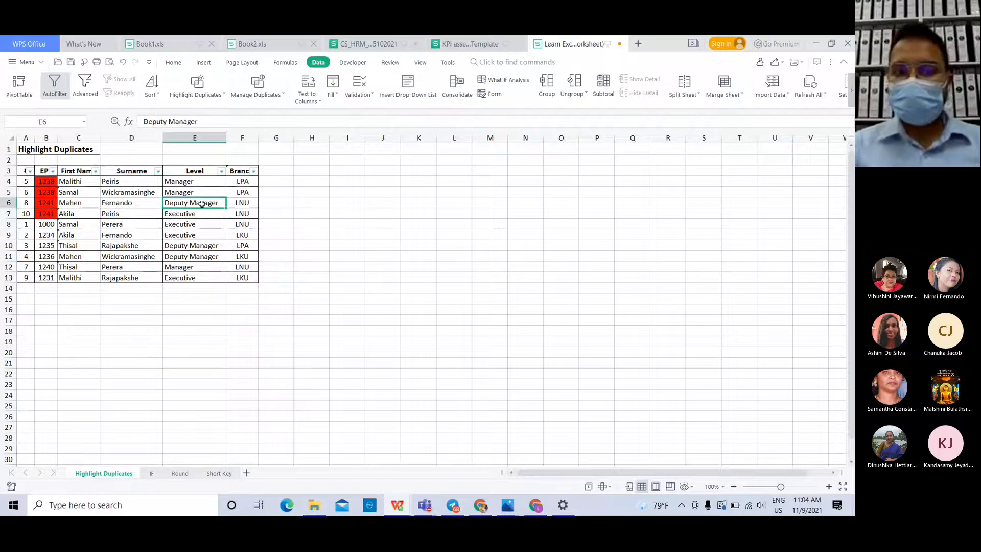
left_click(205, 188)
left_click(201, 184)
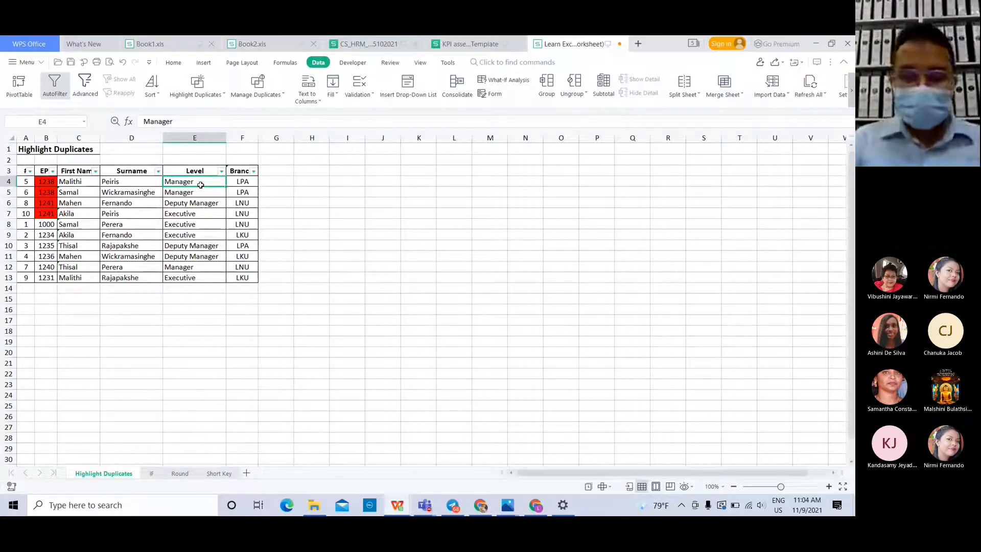
Minimize the Excel Tips meeting window and open the IF worksheet
left_click(753, 433)
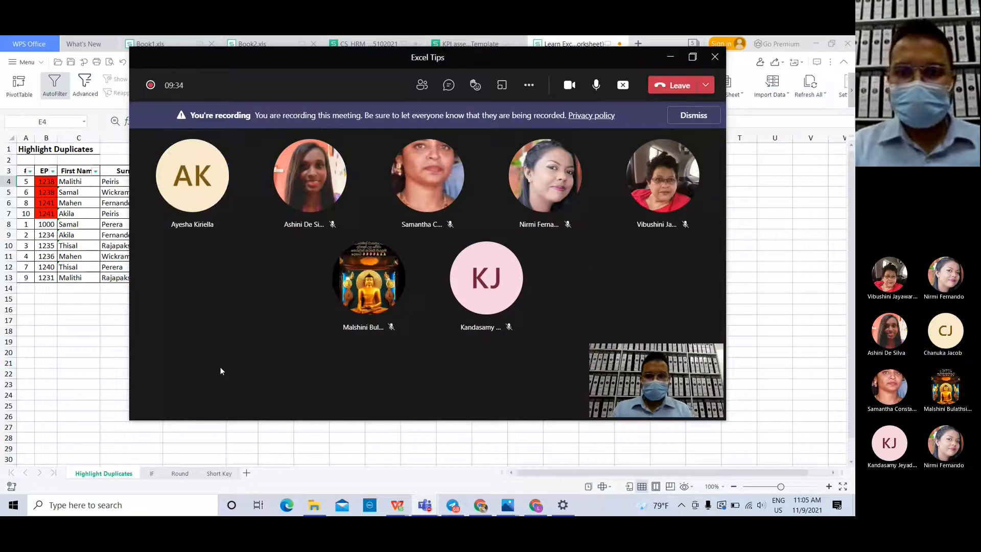
left_click(677, 61)
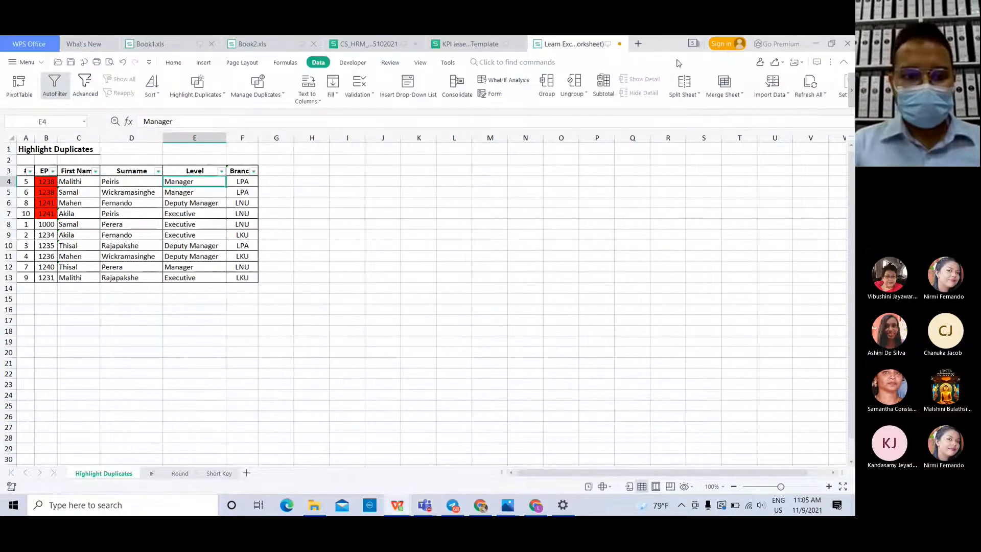
left_click(152, 474)
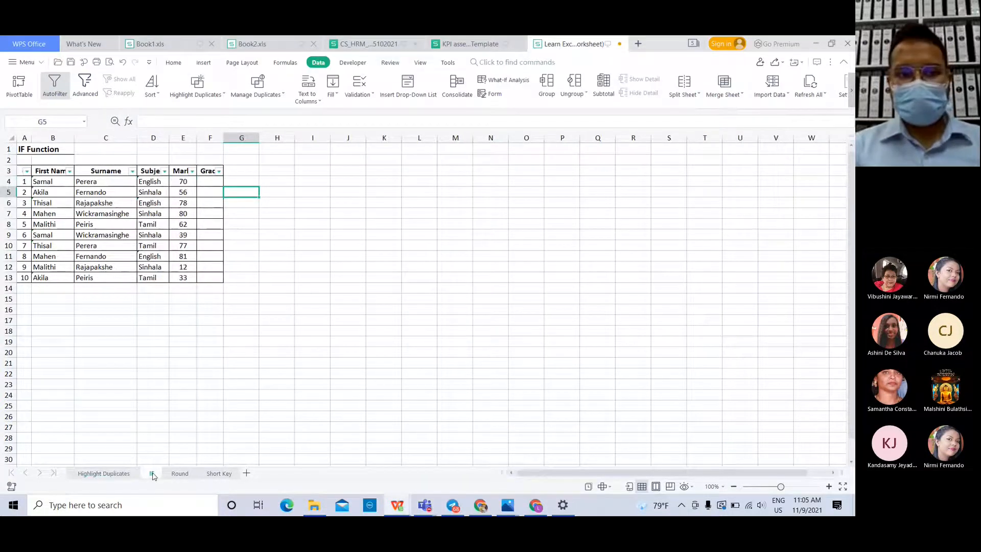
left_click(304, 286)
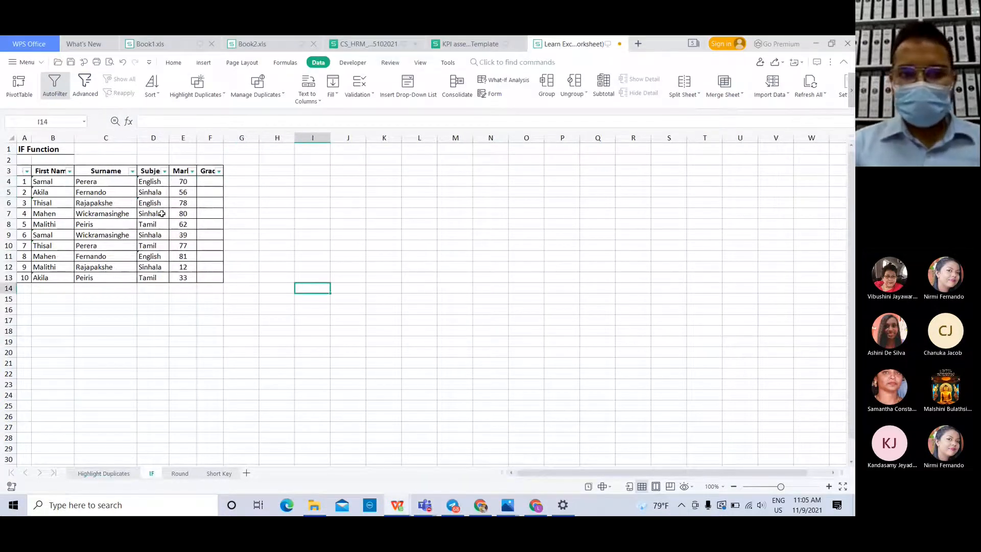
Examine the subjects, marks and the Grade column in the marks table on the IF worksheet
left_click(84, 210)
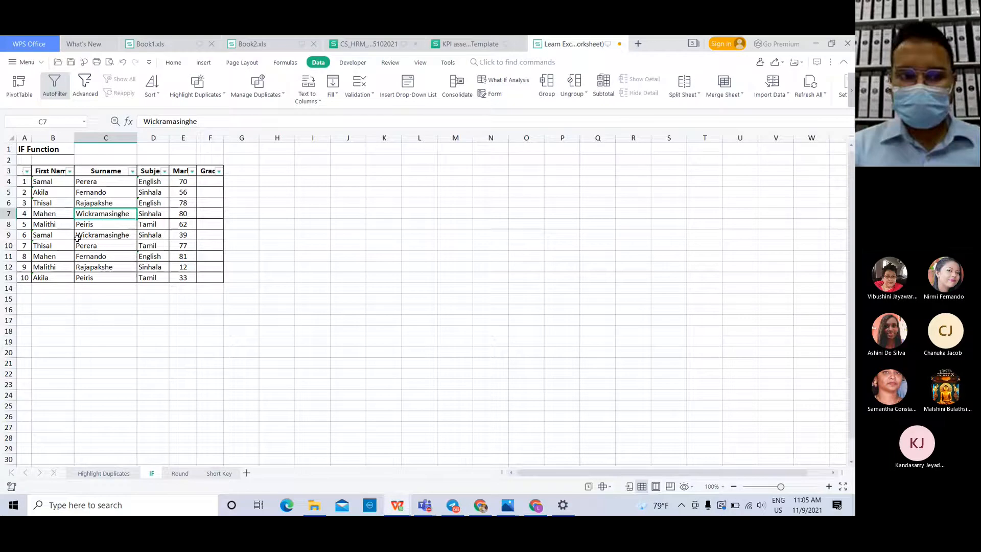
left_click(178, 185)
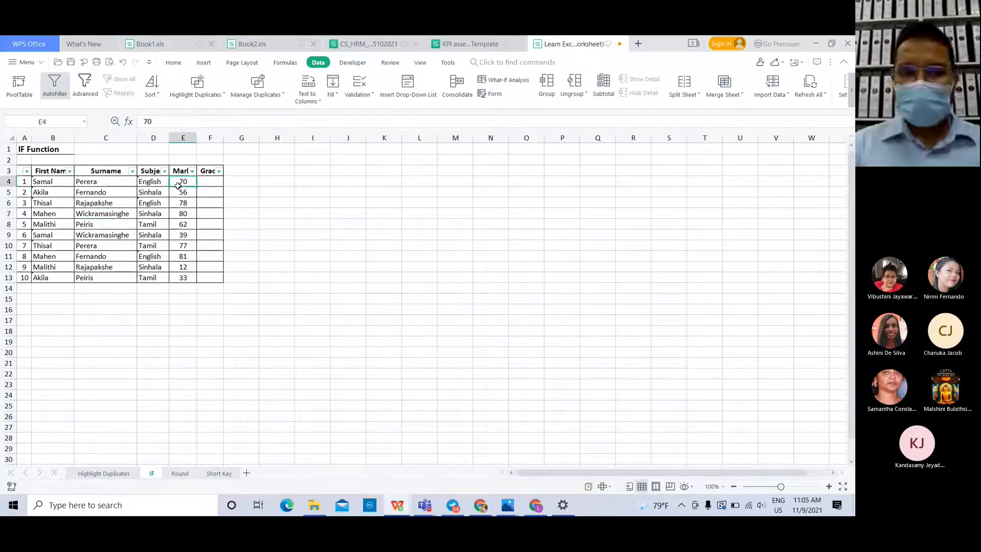
left_click(153, 193)
left_click(154, 210)
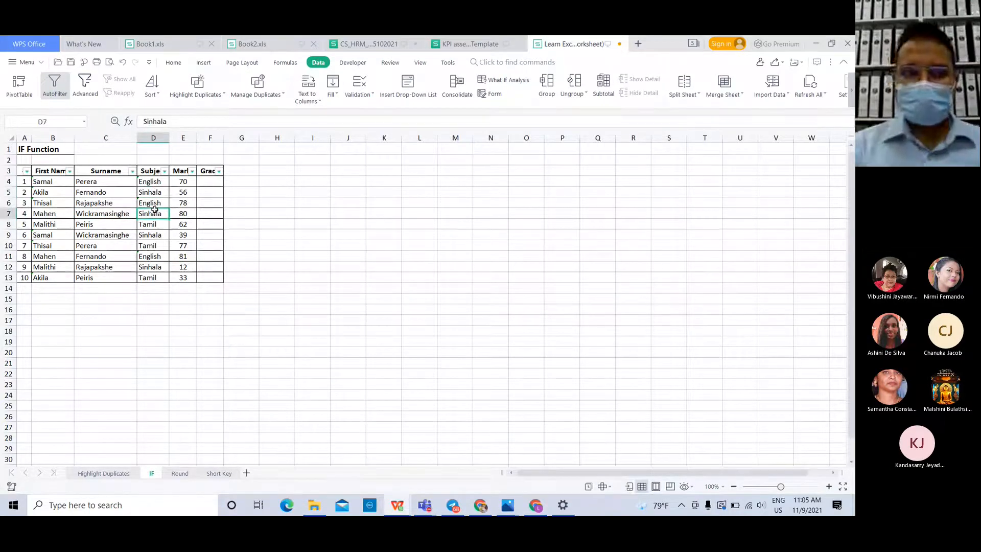
left_click(217, 185)
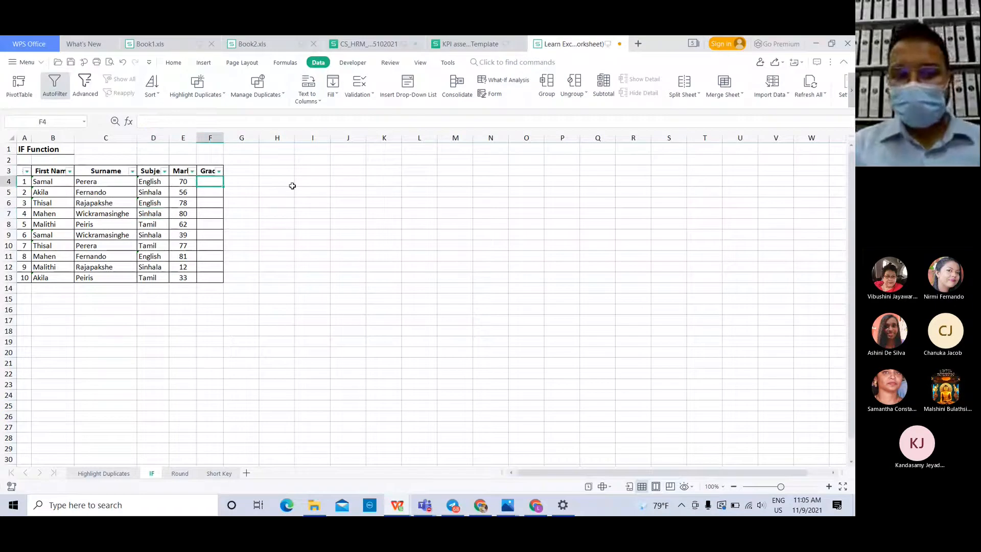
left_click(210, 204)
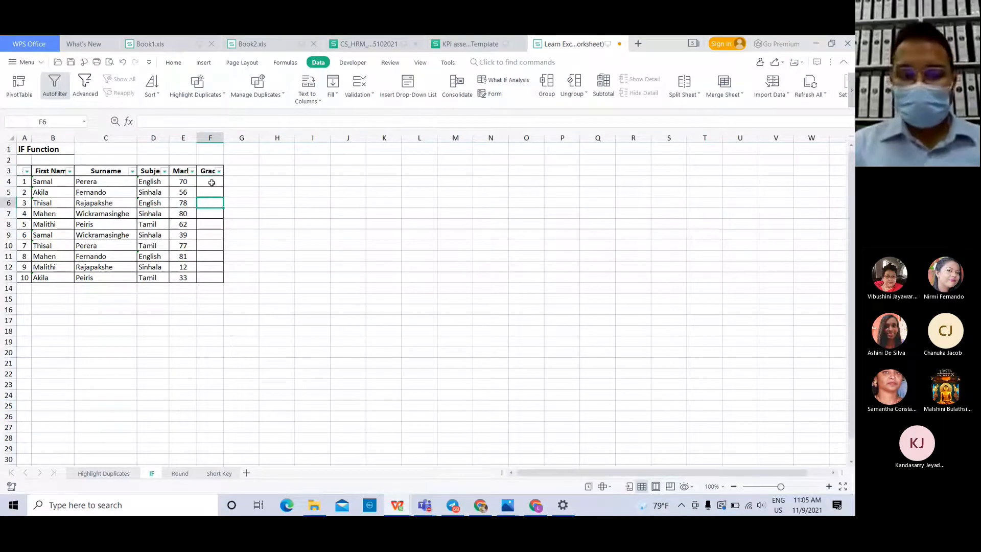
left_click(210, 182)
left_click(214, 204)
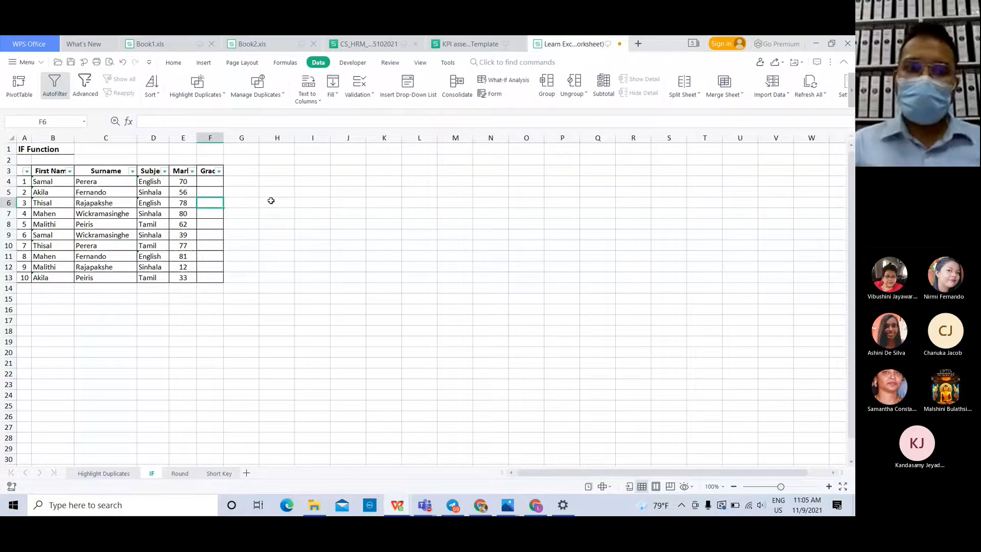
left_click(214, 184)
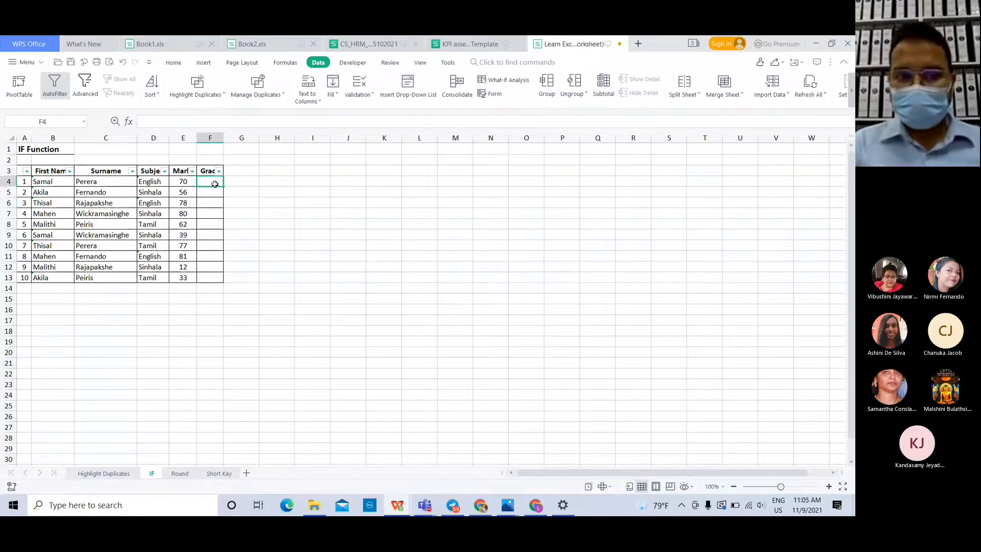
key("Right")
left_click(215, 180)
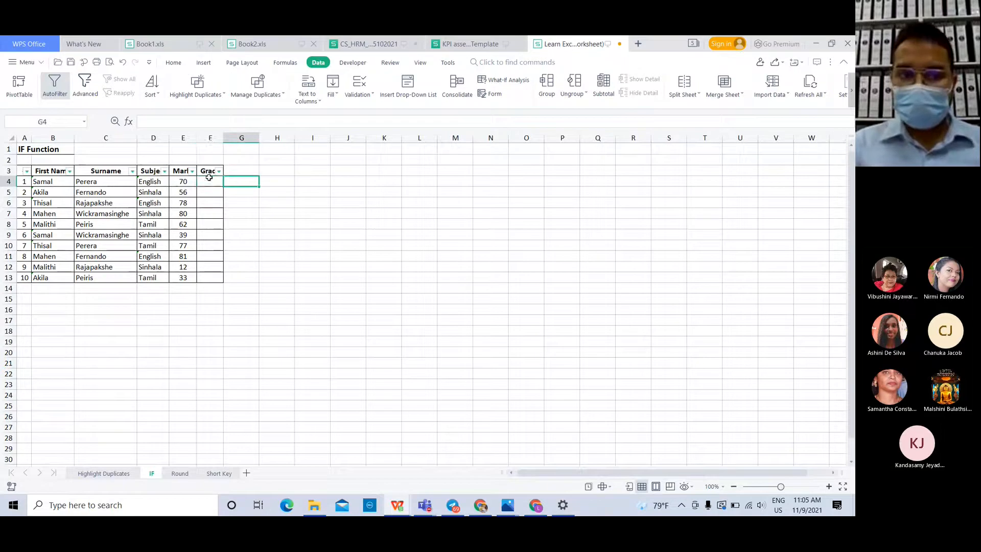
left_click(210, 191)
left_click(210, 175)
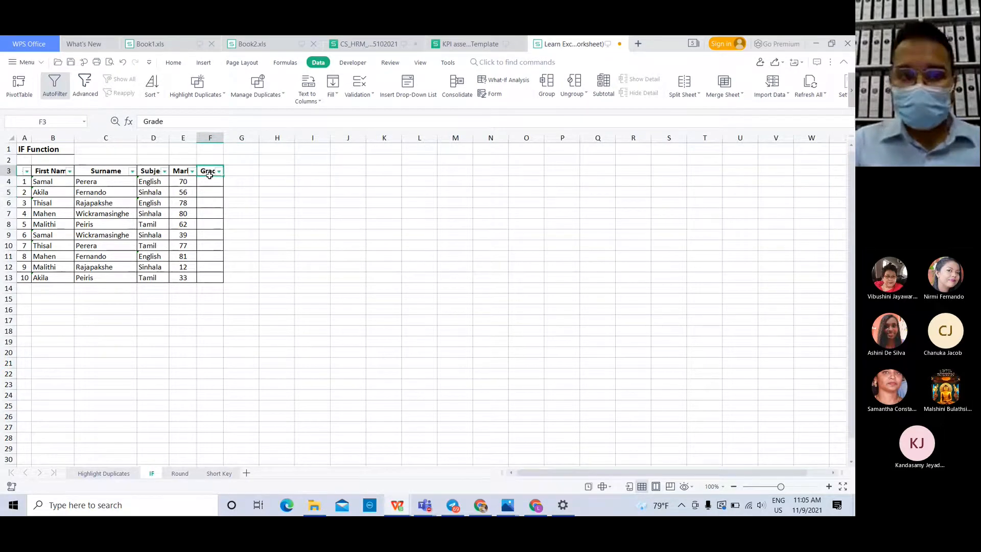
Enter the grades Pass, Fail and Pass by hand in cells F4 to F6 of the Grade column
left_click(210, 181)
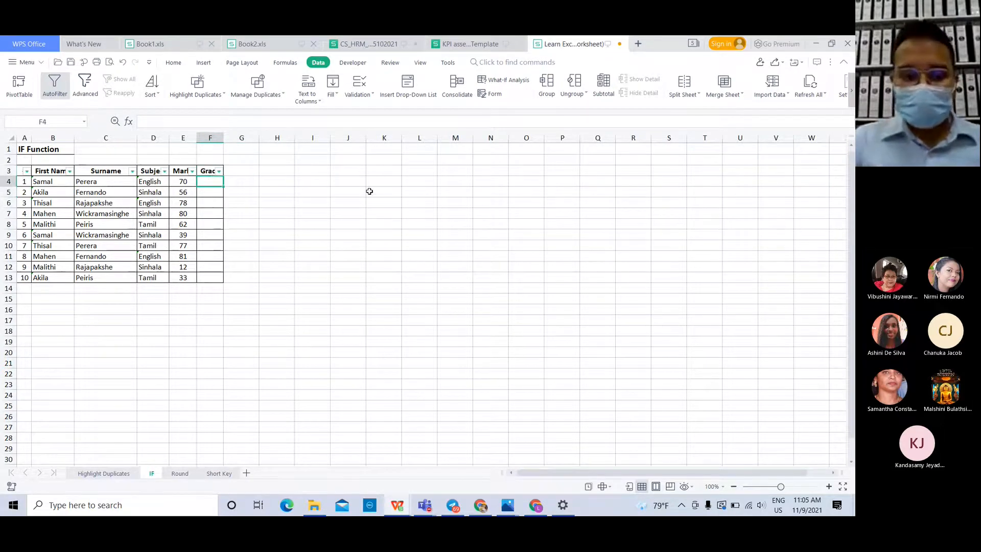
type("Pass")
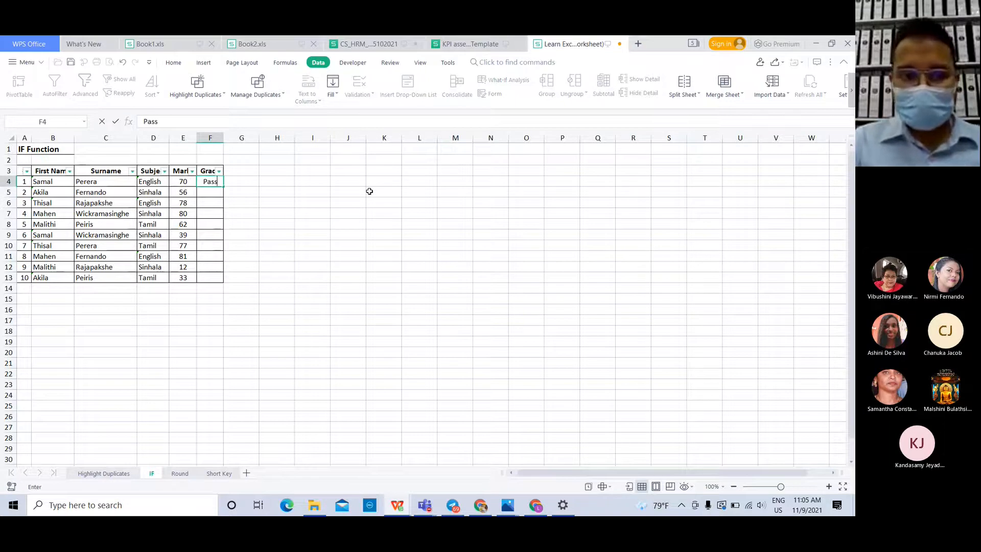
key("Return")
type("Fail")
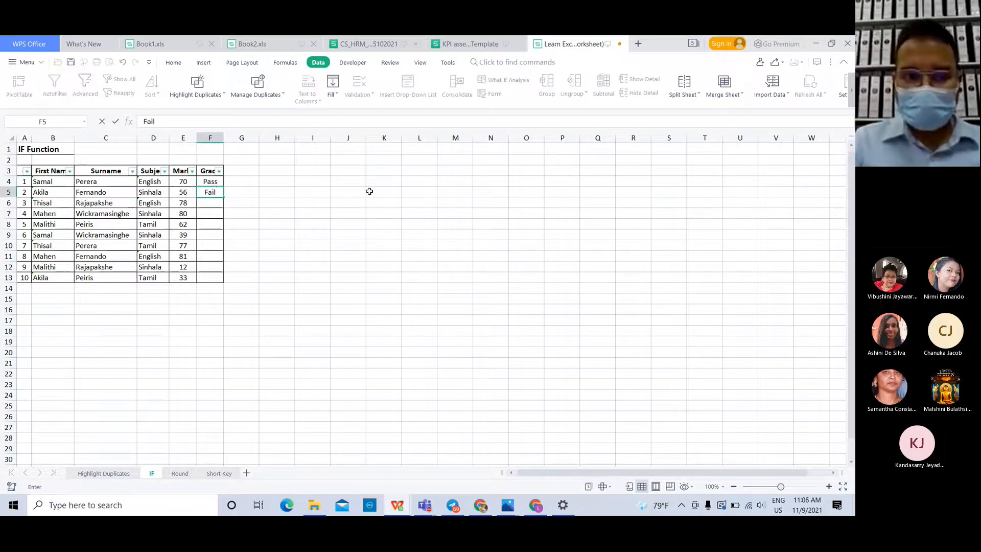
key("Return")
type("Pass")
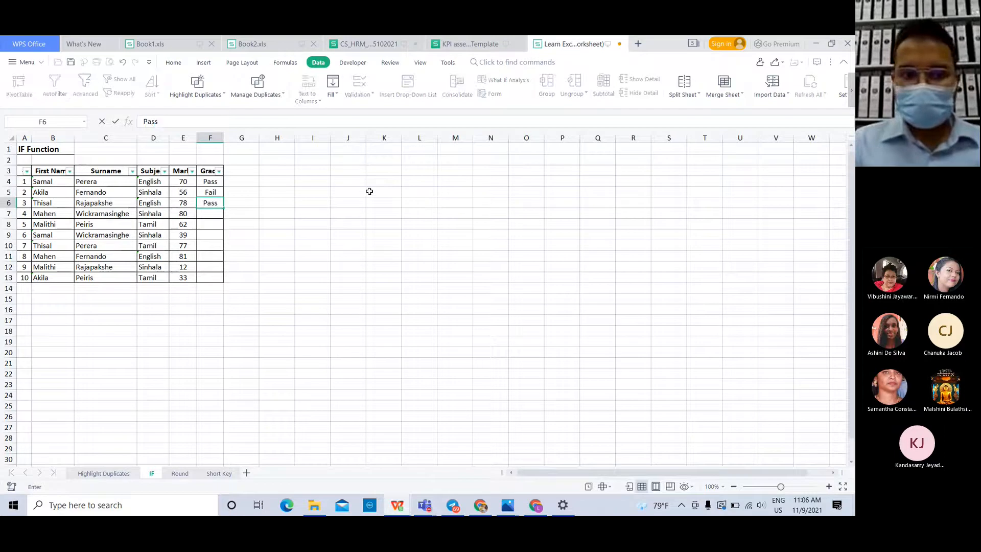
key("Return")
Clear the manually entered grades from cells F4 to F6
left_click_drag(210, 182, 215, 204)
key("Delete")
left_click(253, 202)
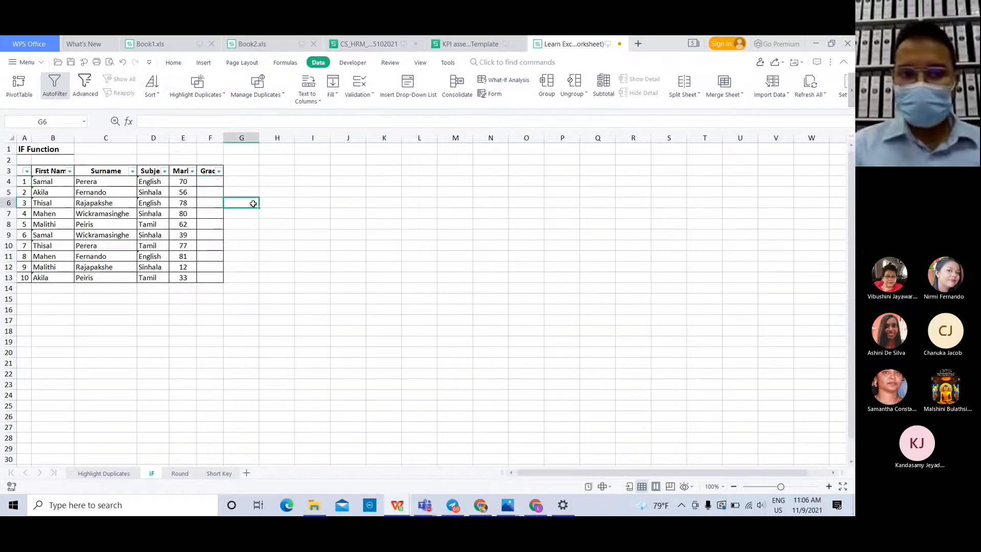
Start an IF formula in cell F4 with the logical test E4>70
left_click(212, 180)
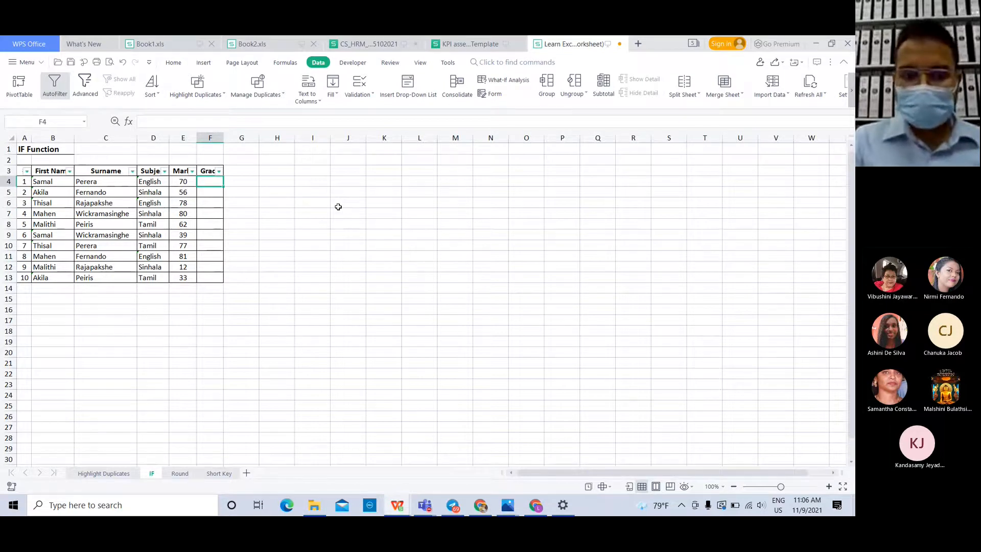
left_click(338, 207)
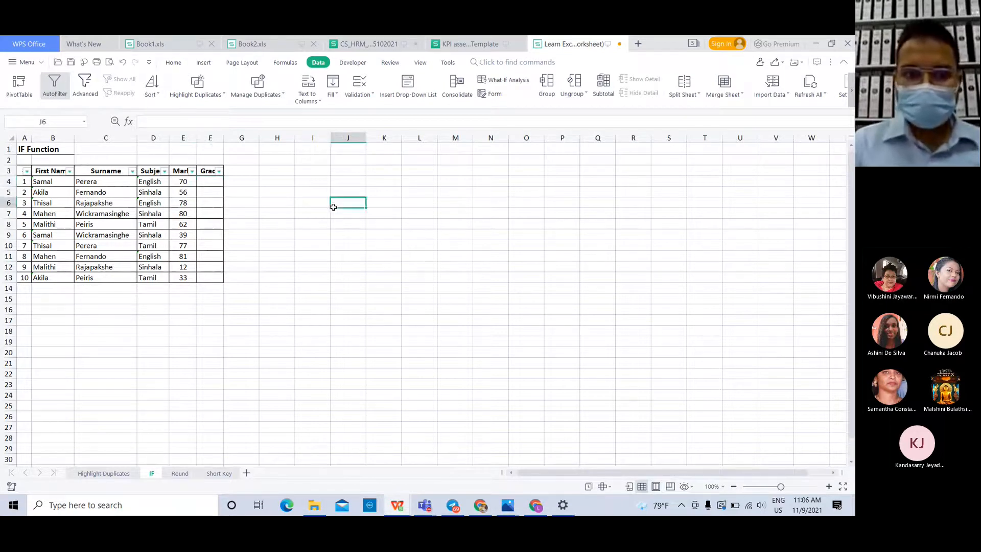
left_click(216, 184)
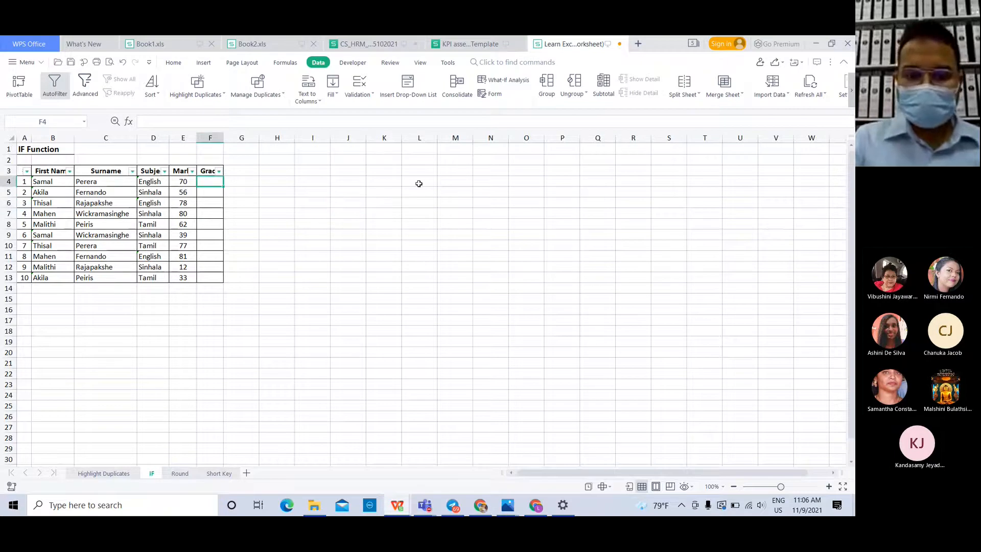
type("=")
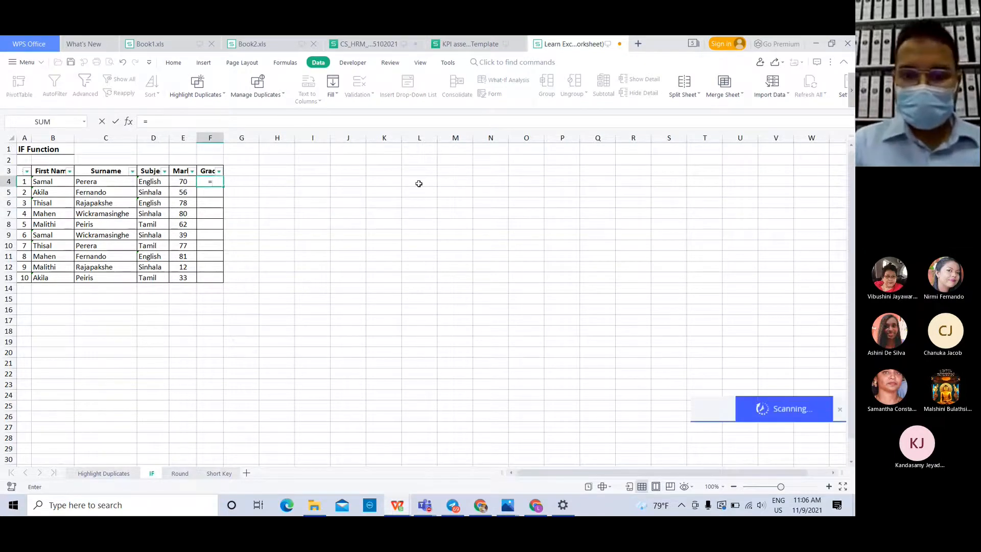
type("IF")
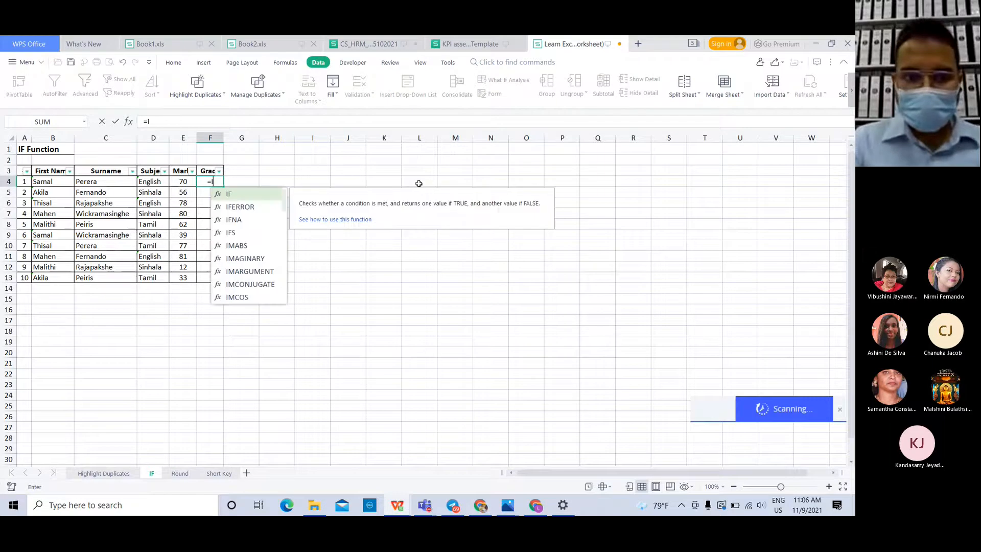
left_click(246, 198)
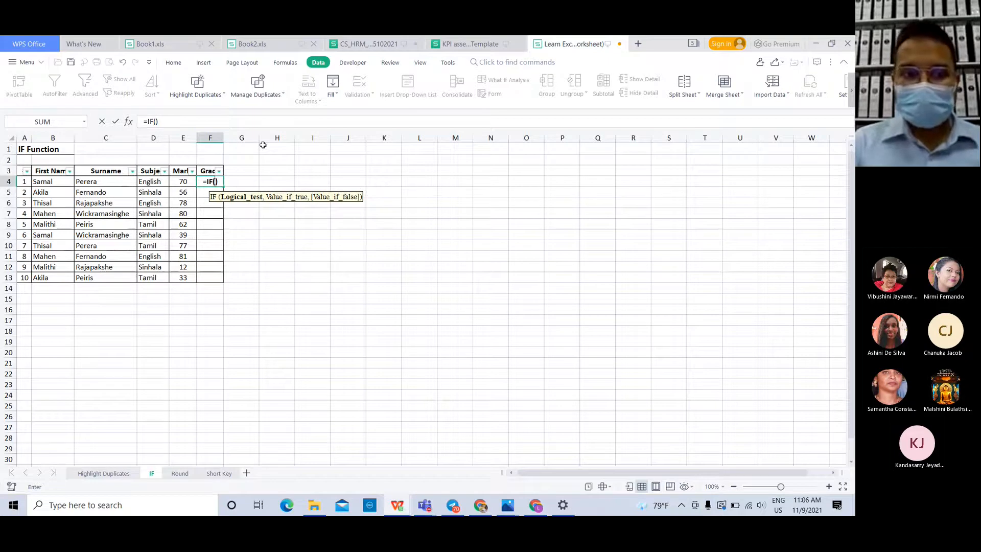
left_click(183, 181)
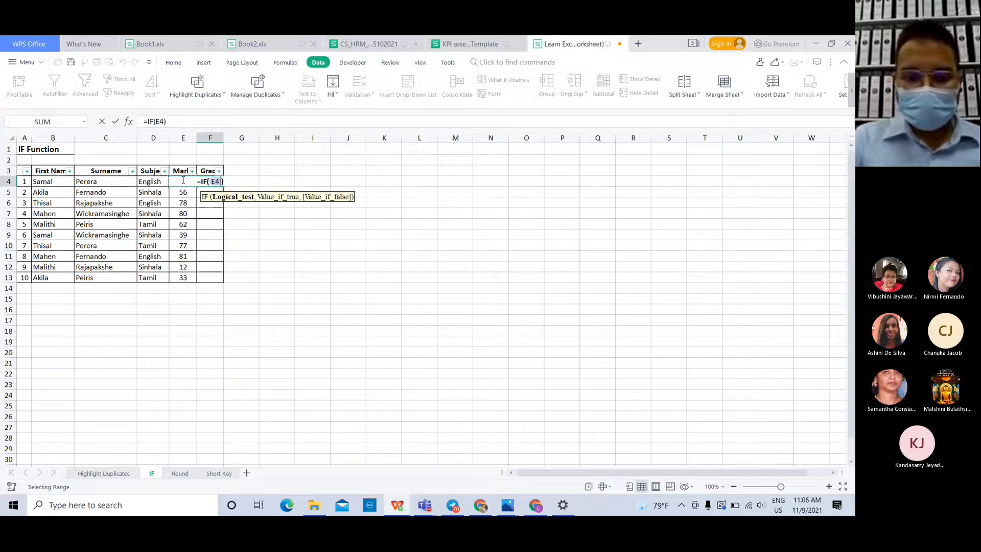
type(">")
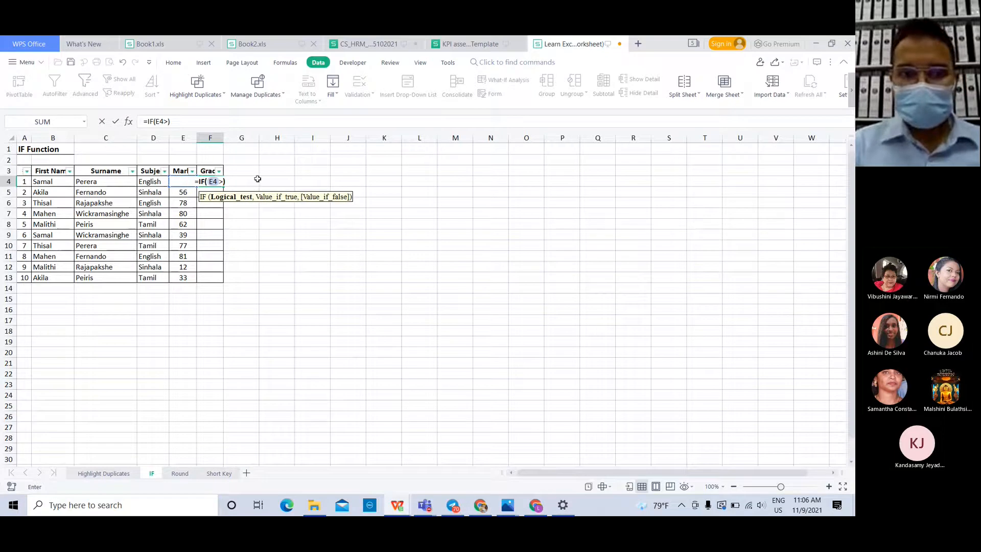
type("70")
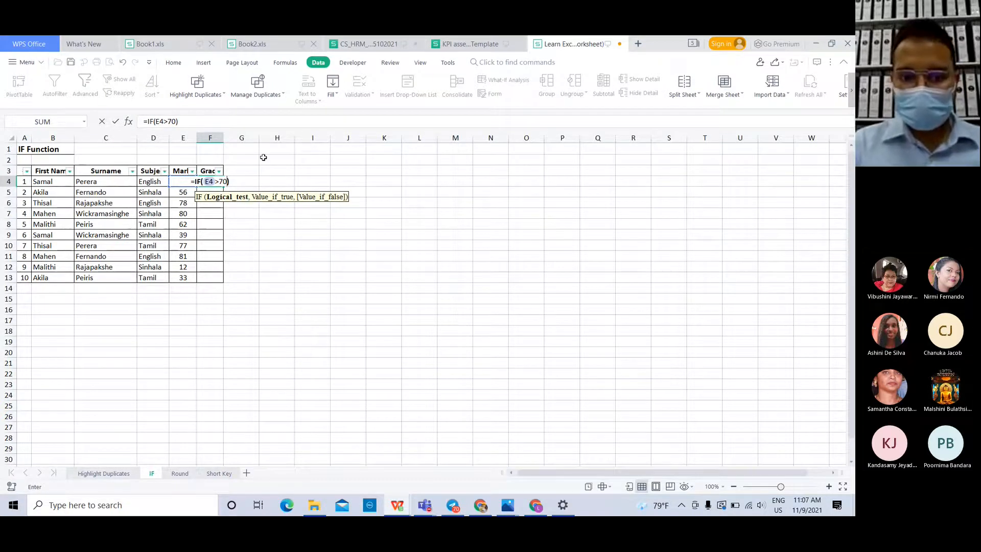
Complete the IF formula in F4 so it returns "Pass" when the test is true and "Fail" when it is false
type(",")
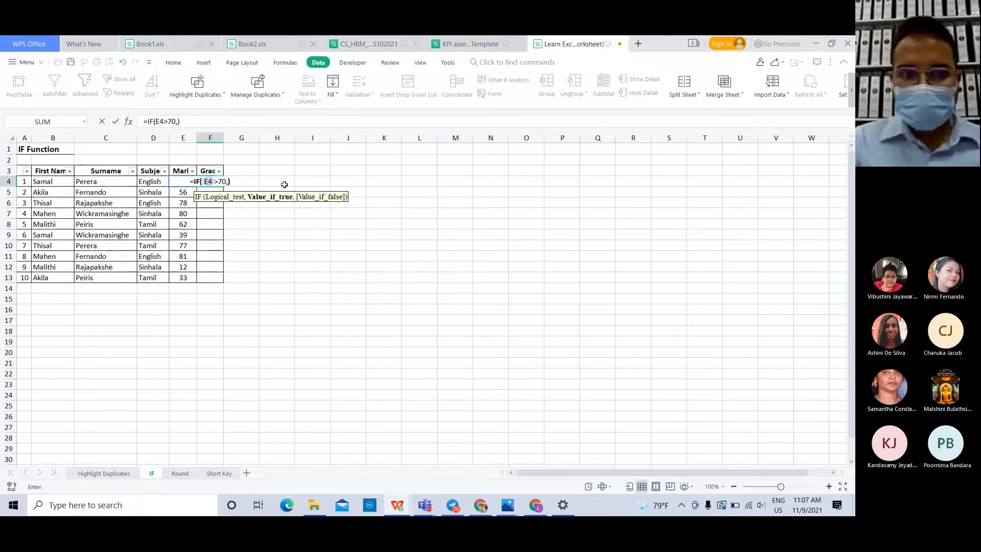
type("\"\"")
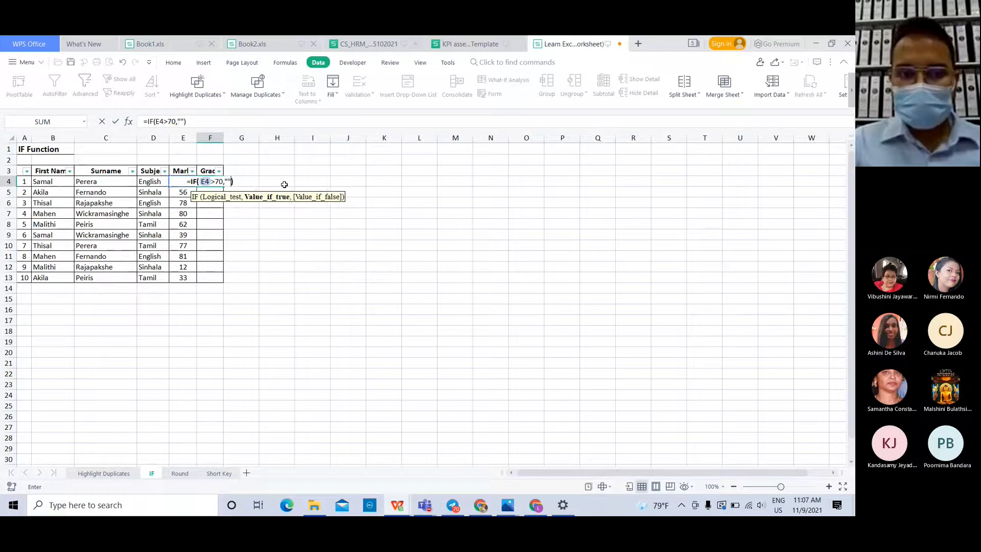
key("BackSpace")
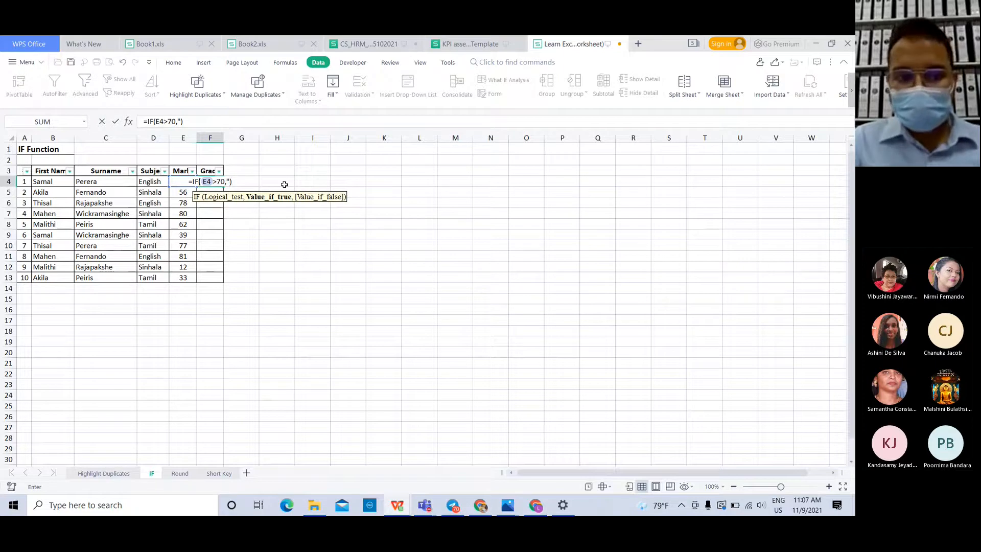
type("Pass")
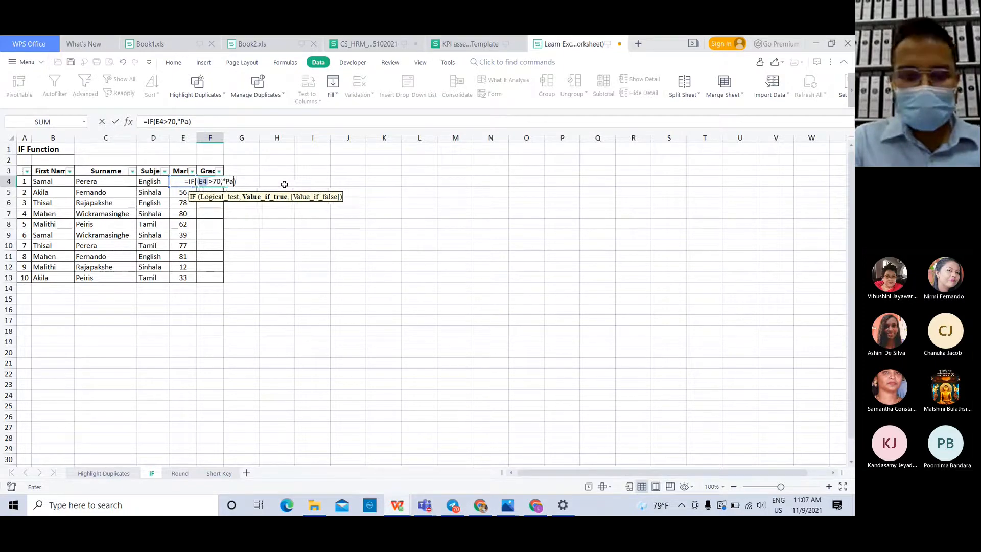
type("\"")
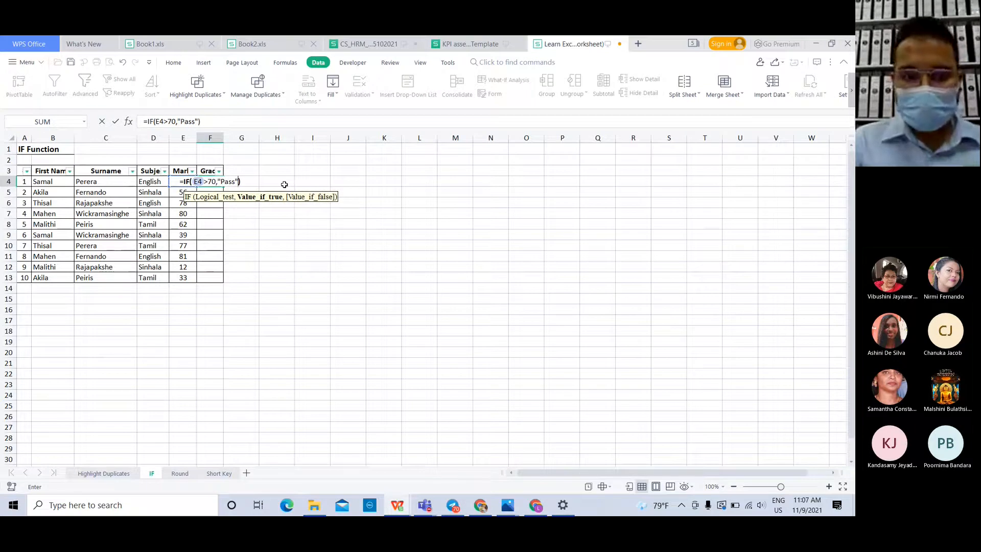
type(",")
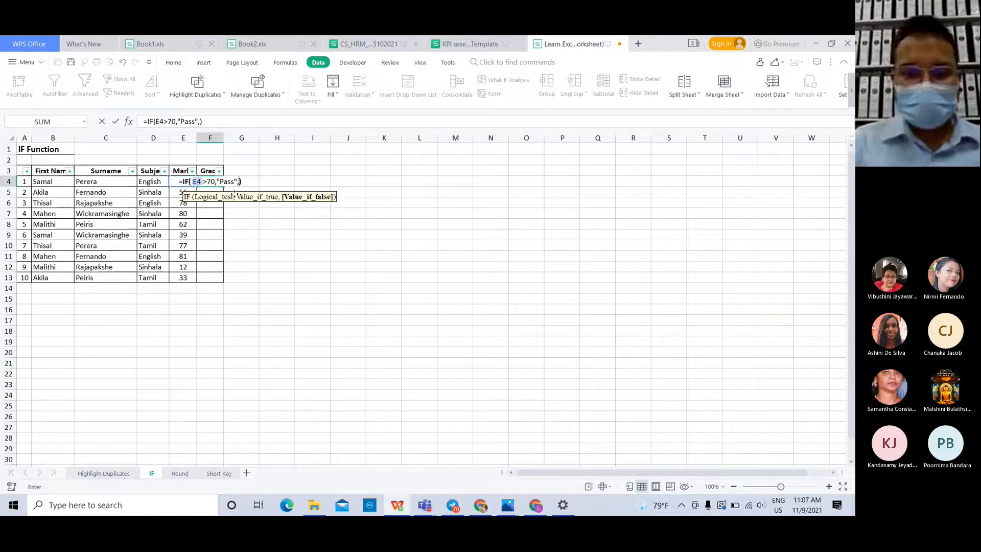
type("\"Fa")
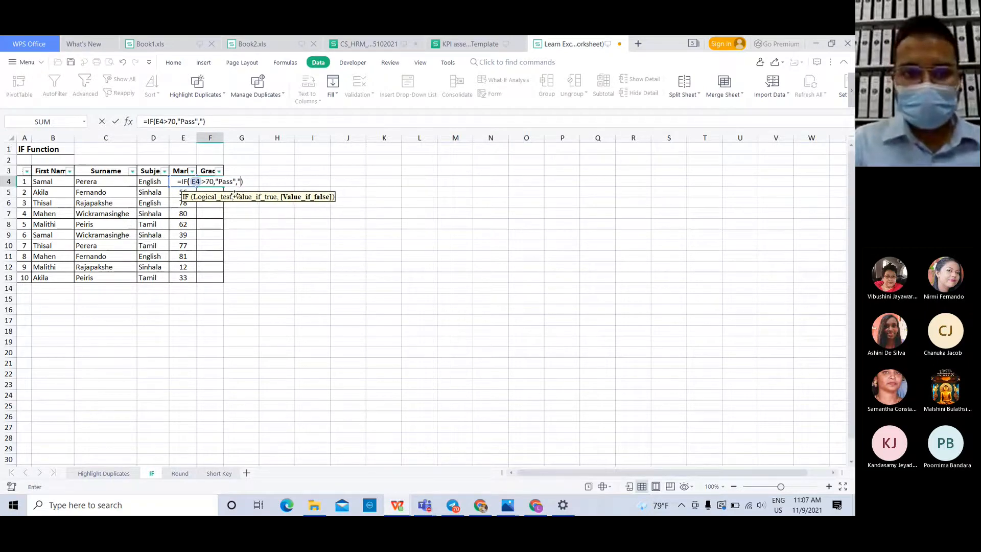
type("il\"")
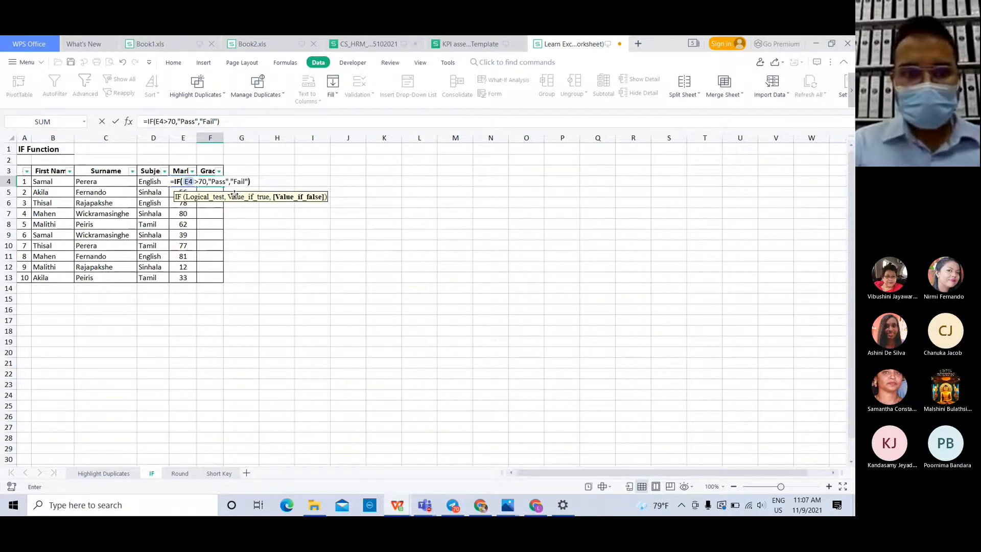
key("Return")
Fill the IF formula from F4 down the Grade column to F13
left_click(216, 183)
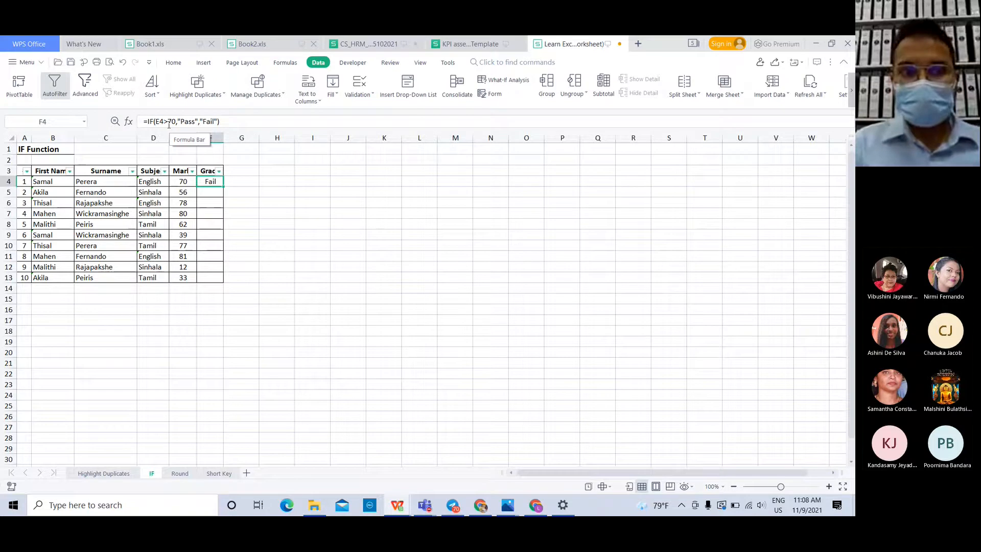
left_click(188, 180)
left_click(208, 183)
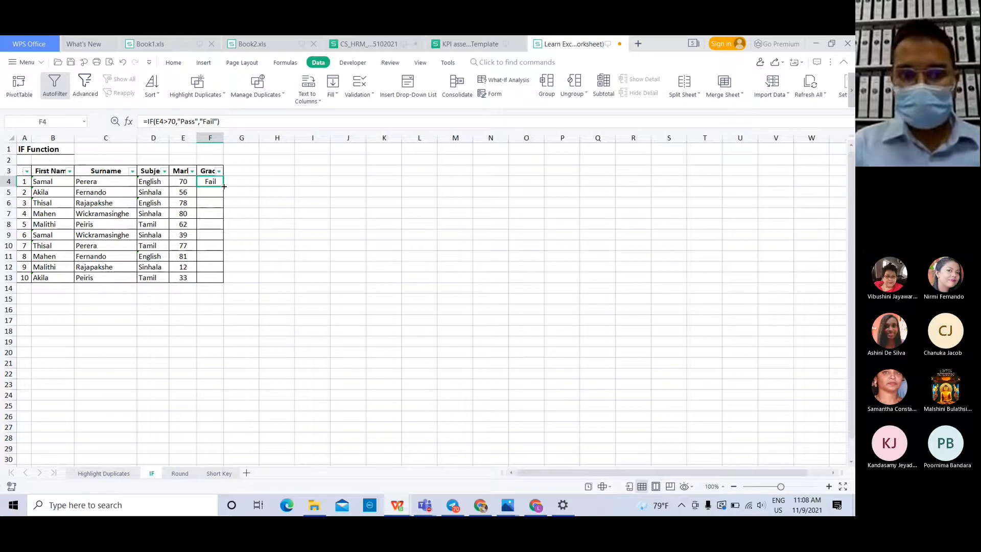
double_click(224, 187)
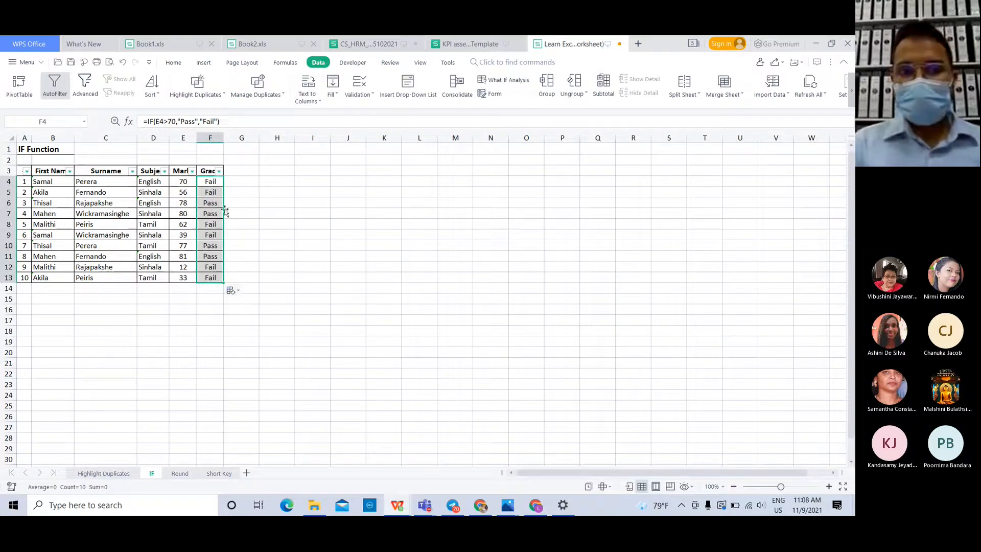
key("ctrl+z")
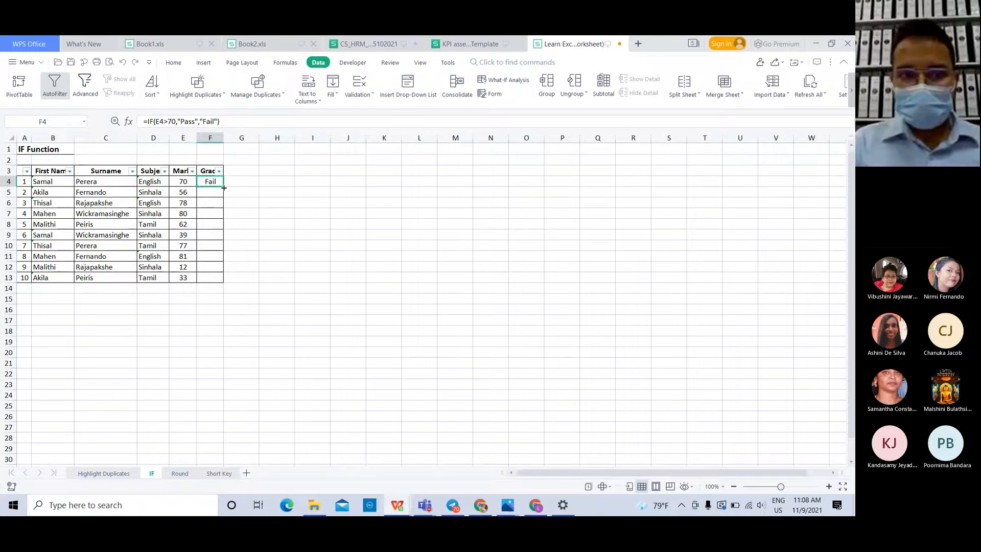
double_click(225, 188)
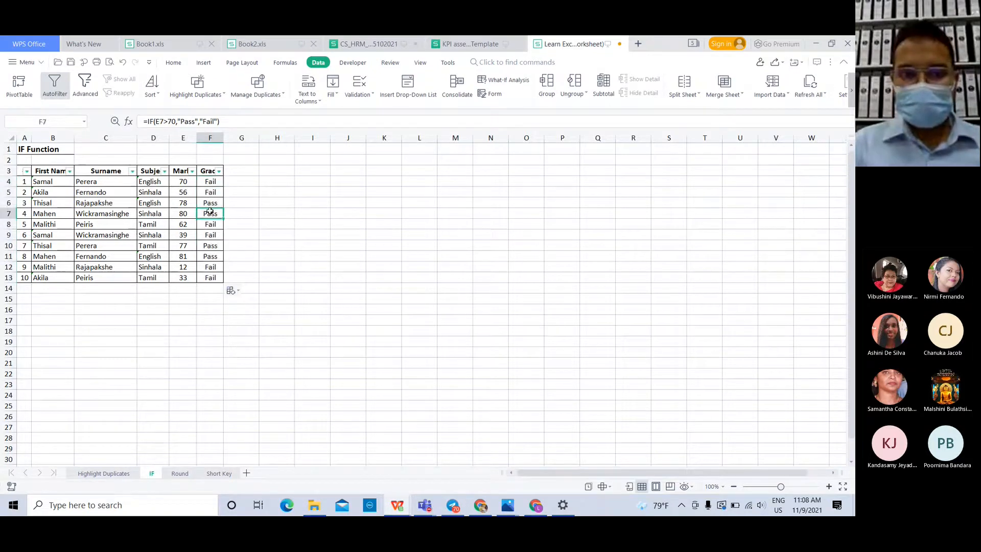
left_click(267, 213)
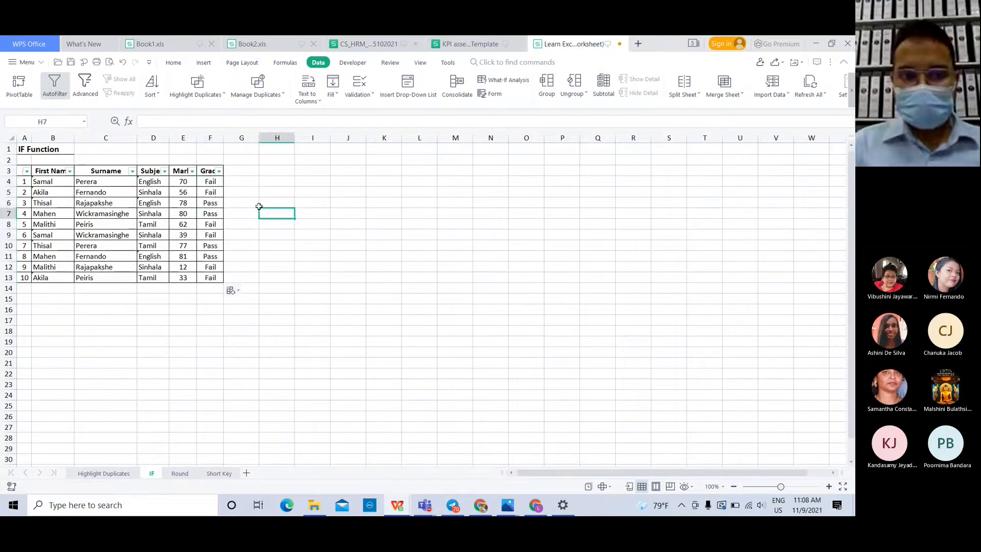
Compare the mark in E4 with the grade and IF formula in F4
left_click(193, 193)
left_click(210, 180)
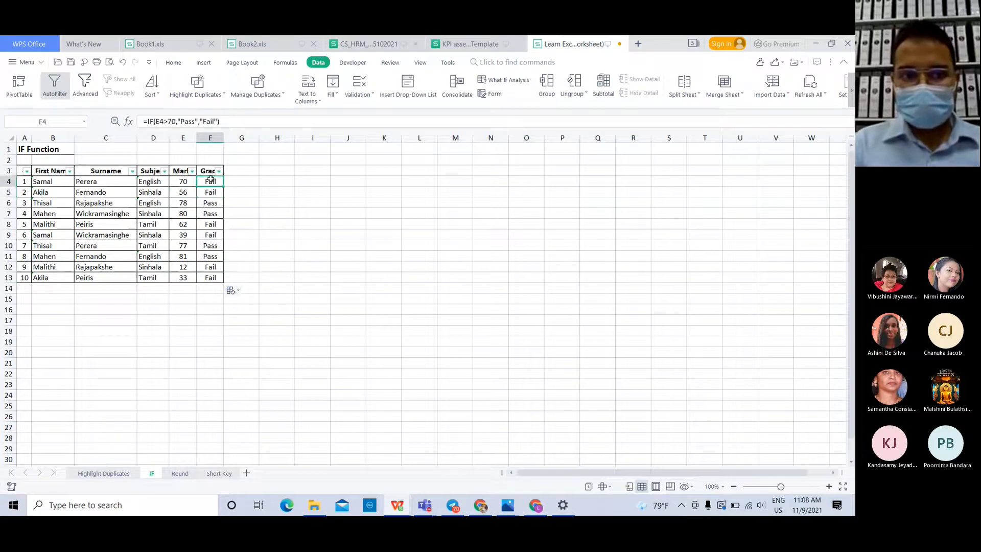
left_click(190, 180)
left_click(205, 179)
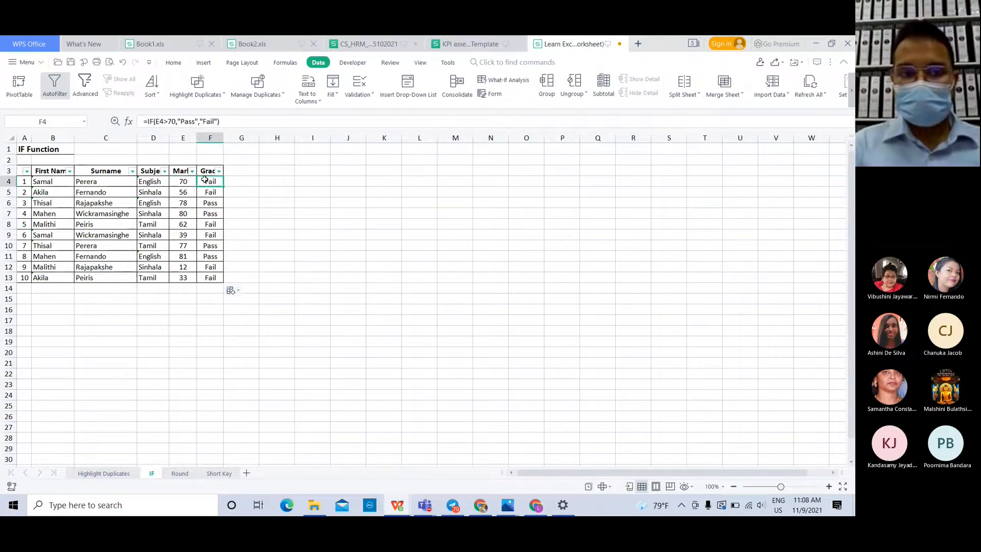
left_click(190, 179)
left_click(210, 181)
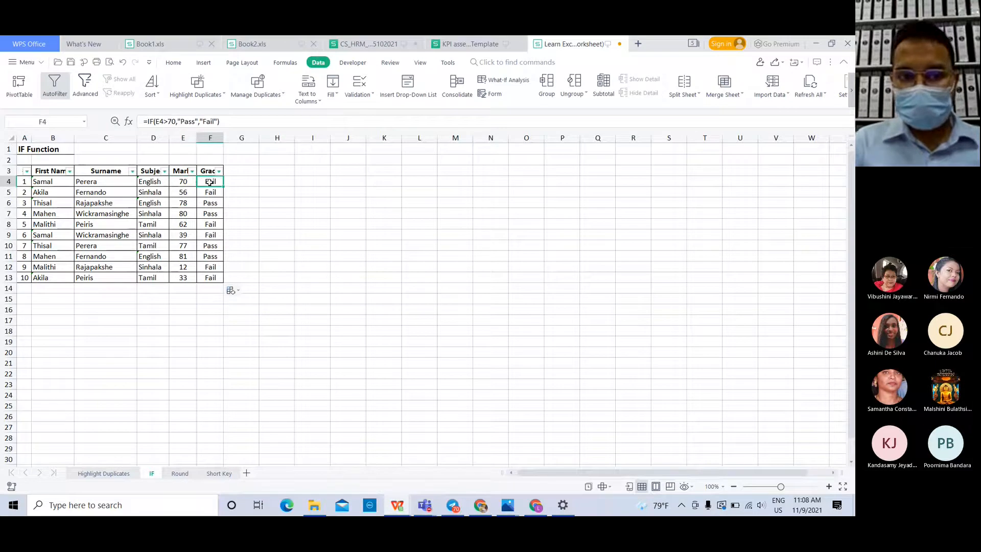
left_click(194, 182)
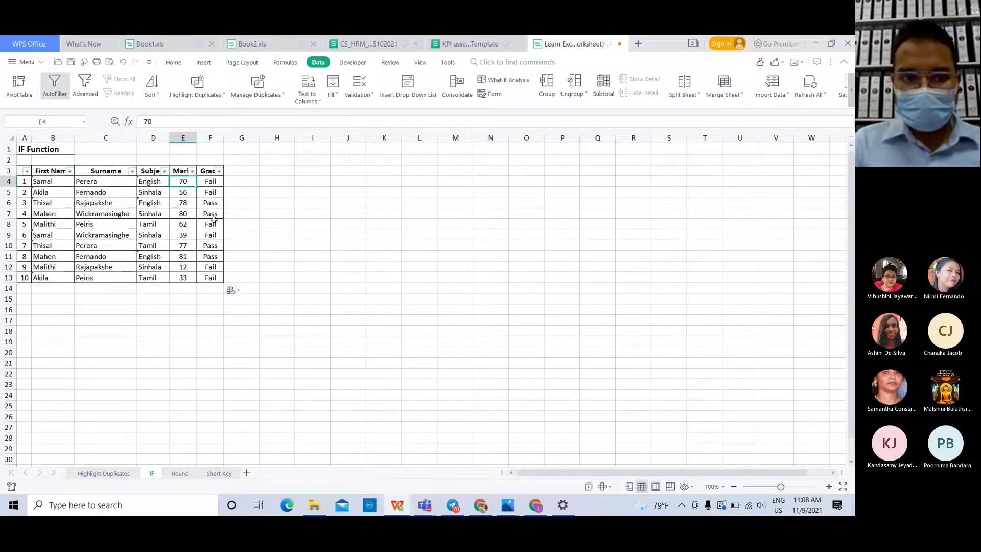
left_click(243, 258)
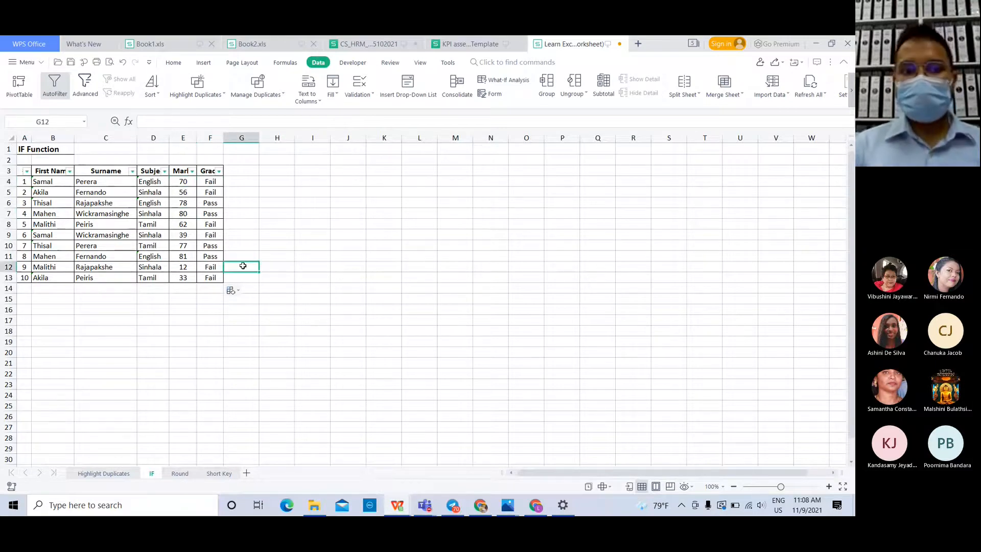
Examine the filled grades and their IF formulas in F4, F6, F7 and F8 against the marks in column E
left_click(261, 225)
left_click(189, 212)
left_click(210, 213)
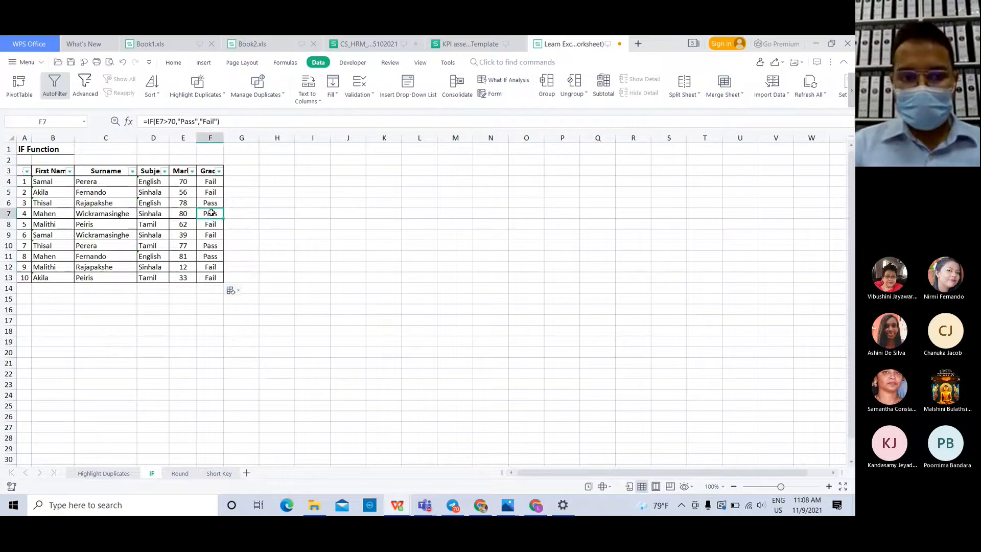
left_click(240, 206)
left_click(214, 203)
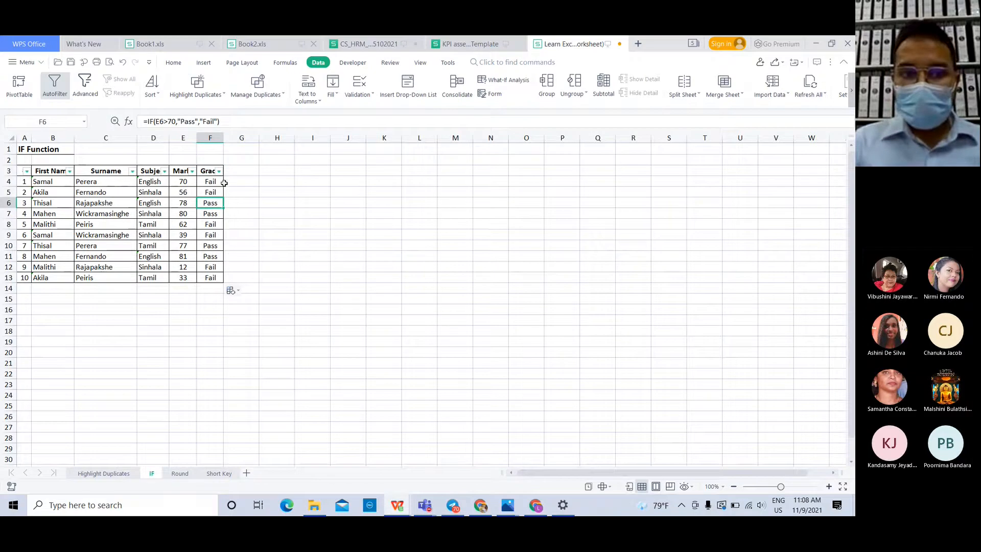
left_click(219, 182)
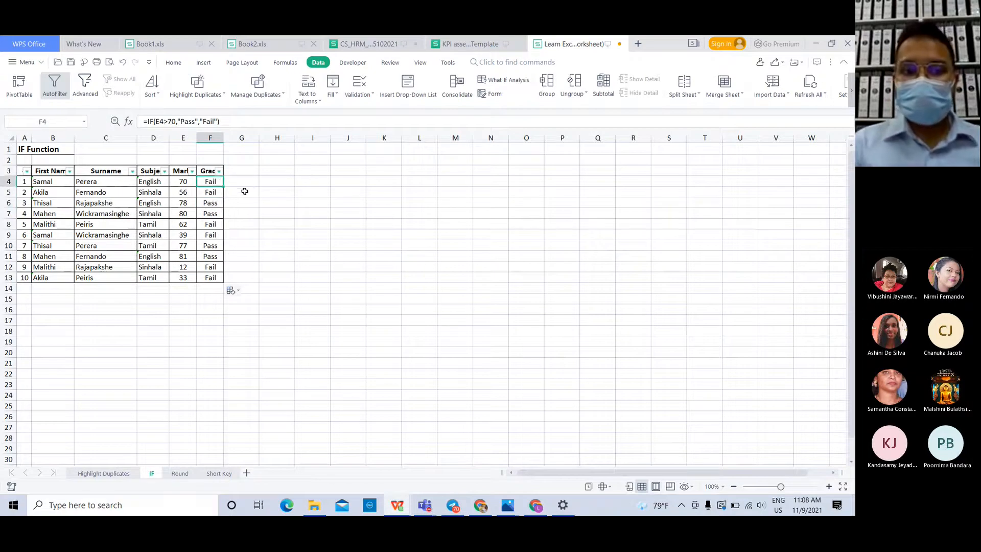
left_click(212, 202)
left_click(213, 182)
left_click(209, 223)
left_click(186, 183)
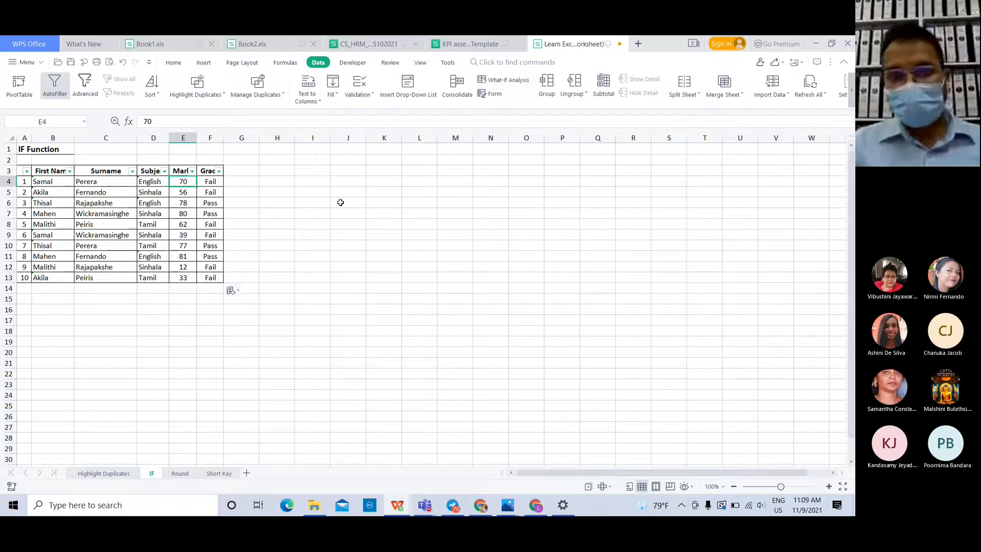
left_click(209, 179)
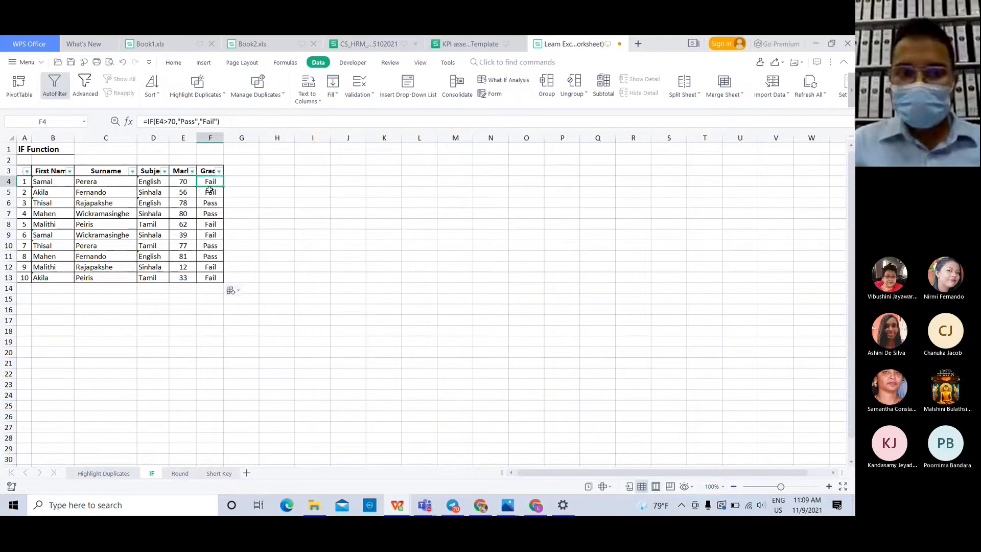
left_click(211, 223)
left_click(243, 223)
left_click(225, 215)
left_click(208, 214)
left_click(251, 206)
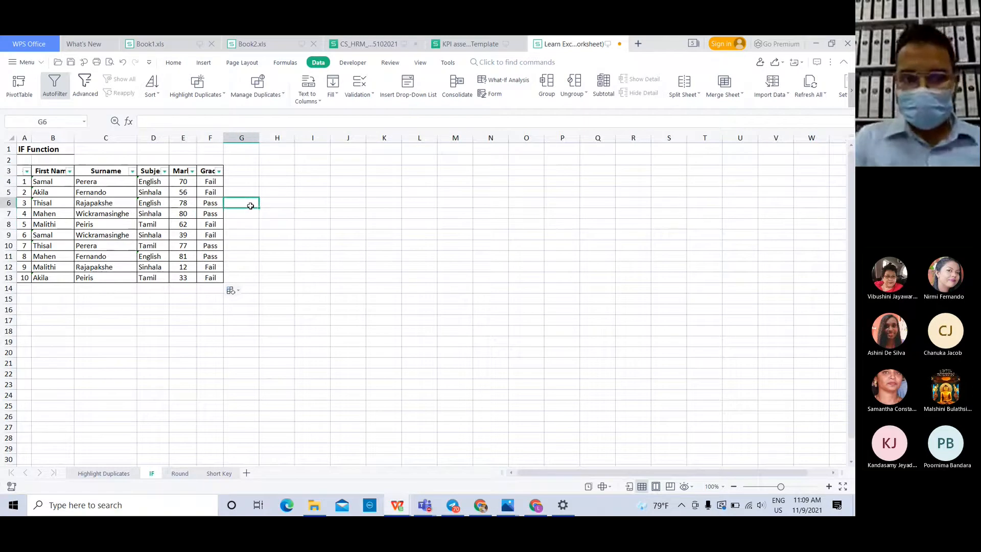
left_click(215, 211)
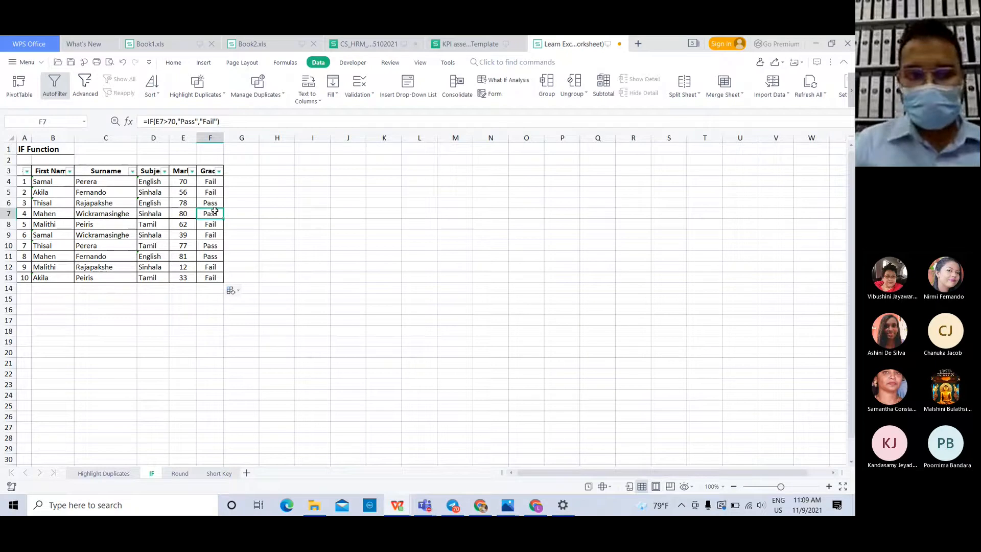
Start an IF formula in G4, beside the Grade column, with the logical test E4>=70
left_click(204, 182)
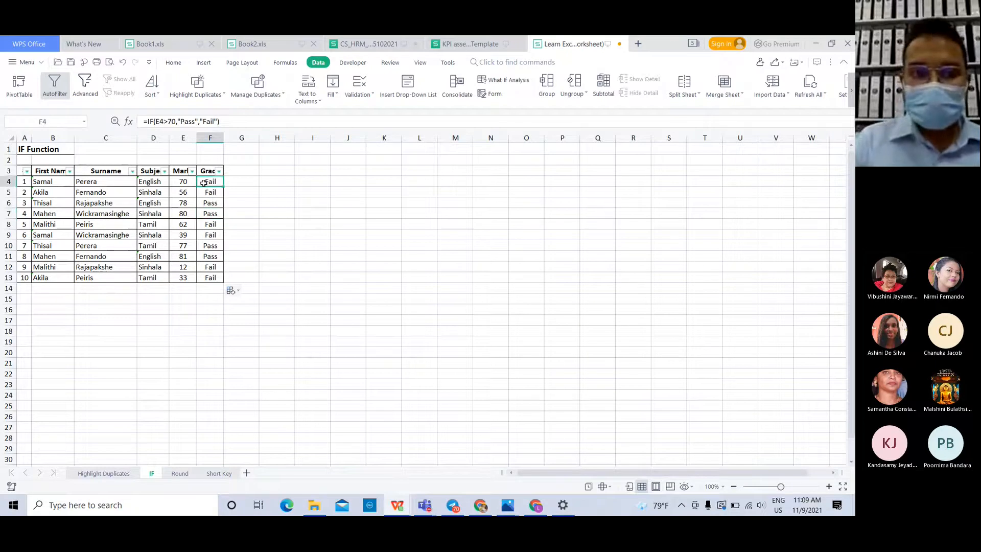
left_click(249, 184)
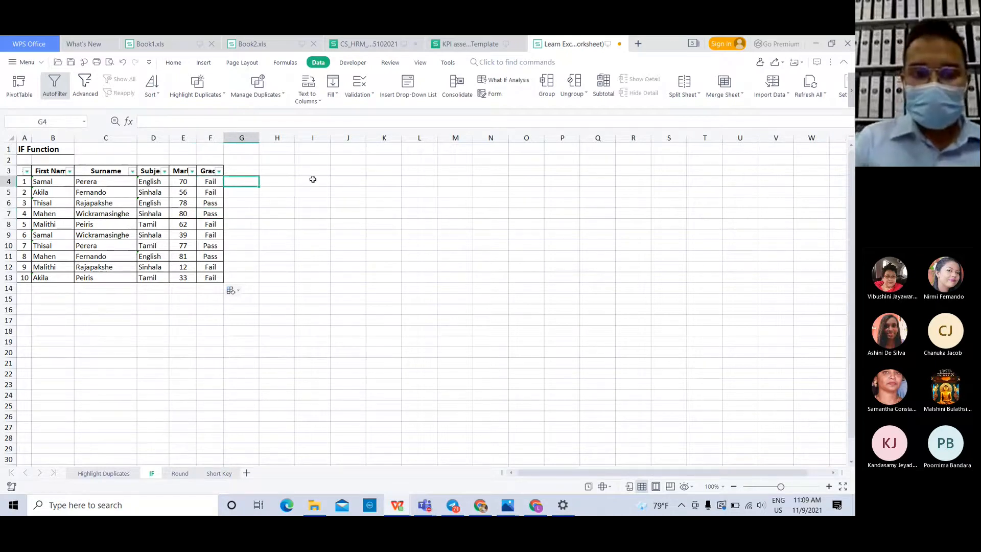
left_click(244, 191)
left_click(245, 183)
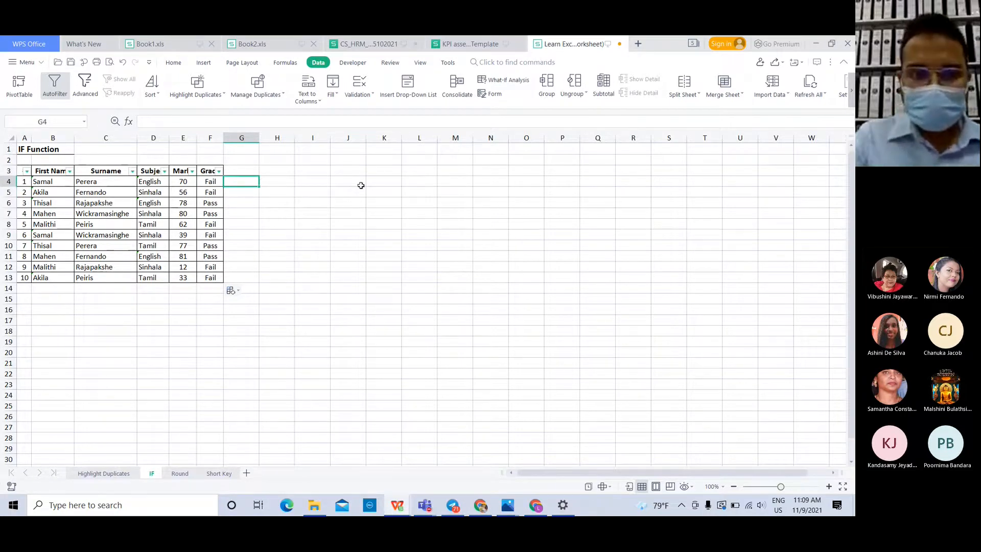
type("=")
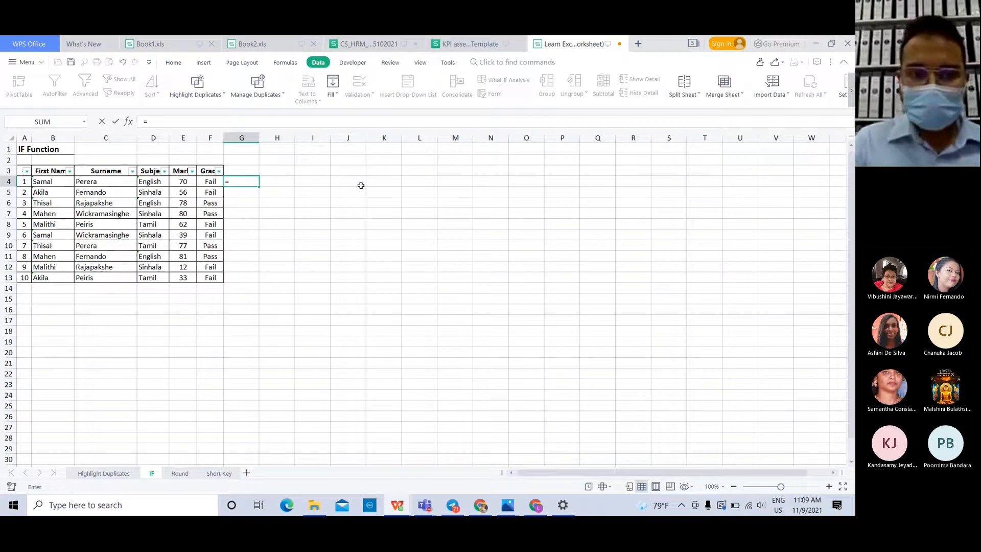
type("if")
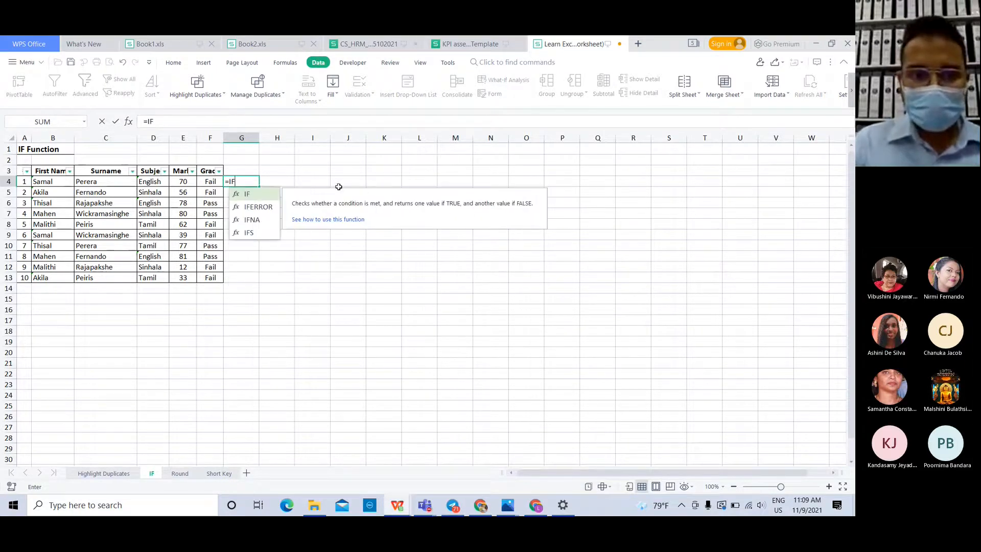
double_click(276, 196)
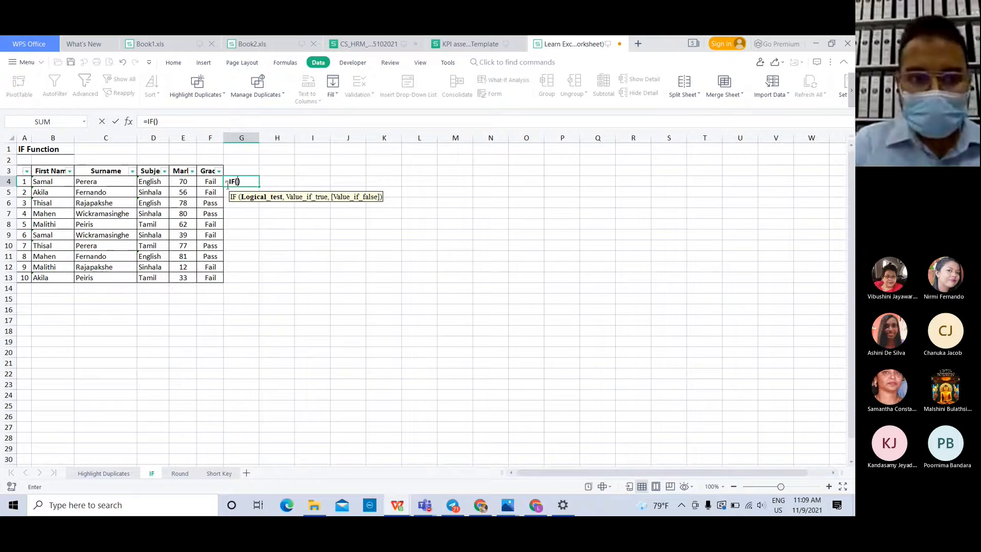
left_click(186, 181)
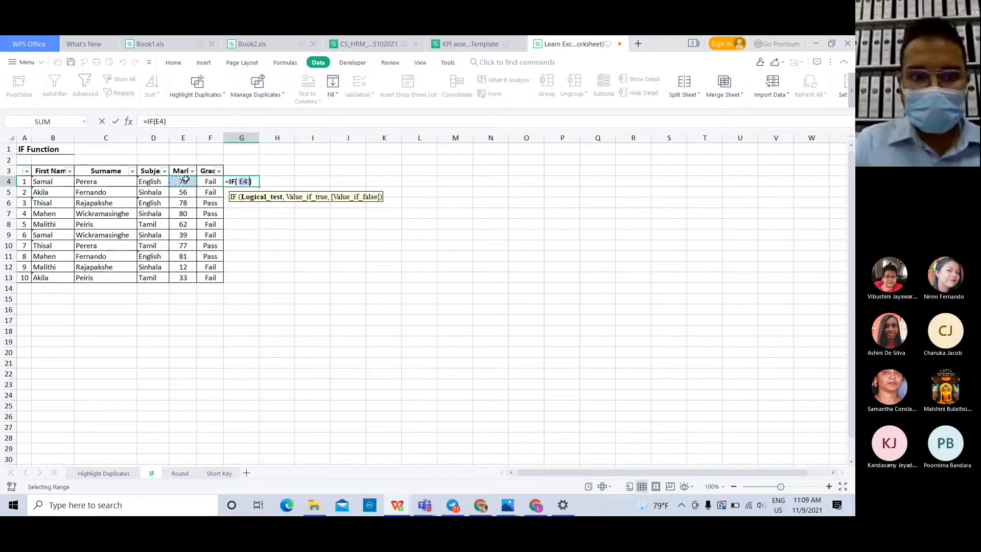
type(">")
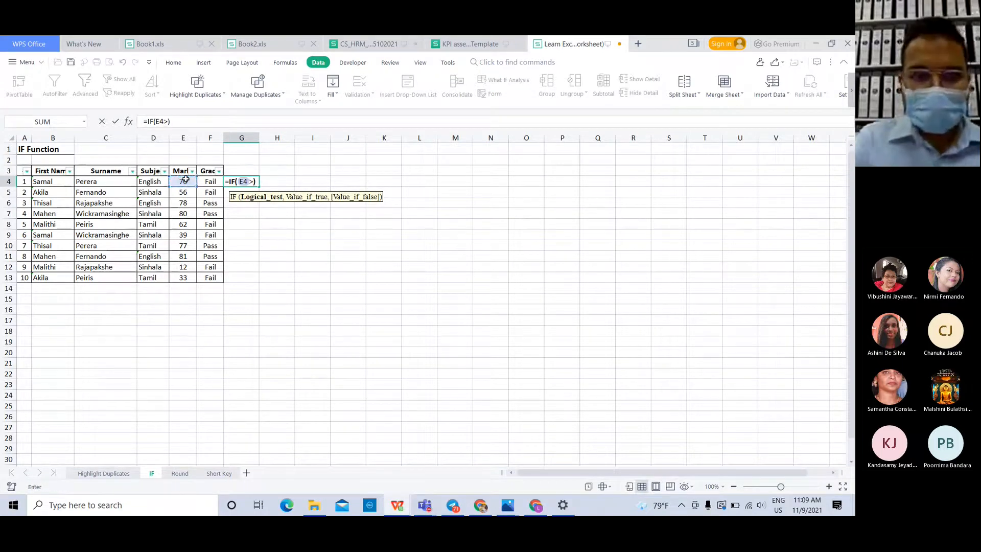
type("=")
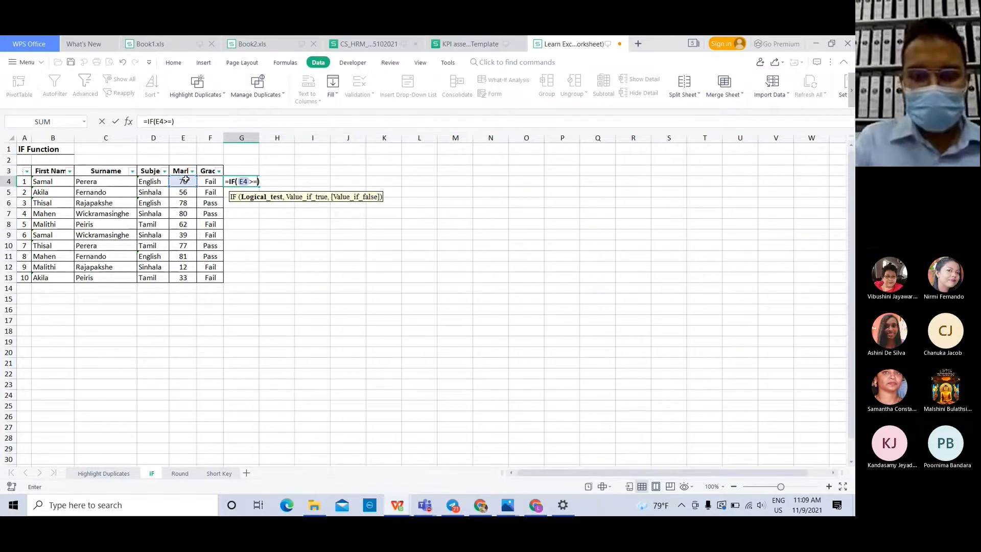
key("BackSpace")
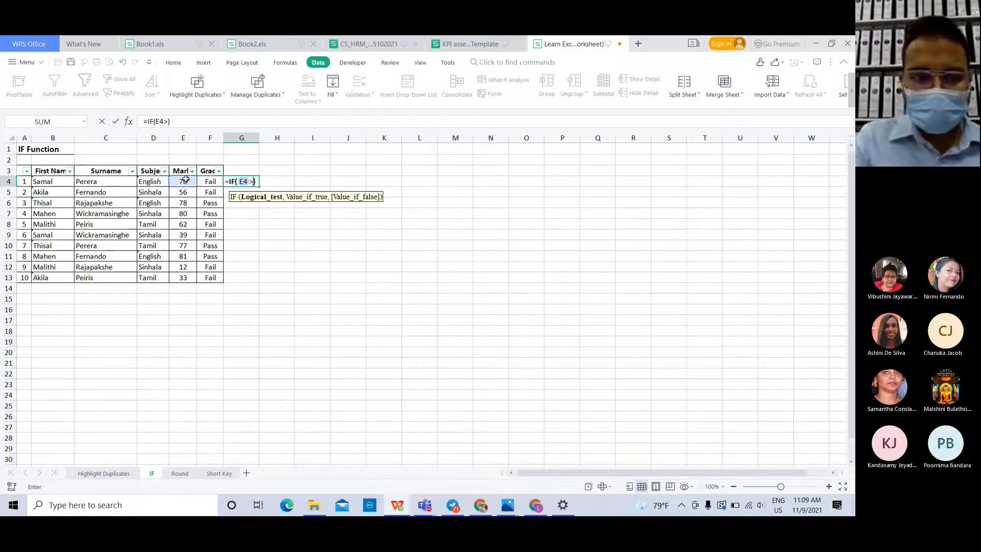
type("=70")
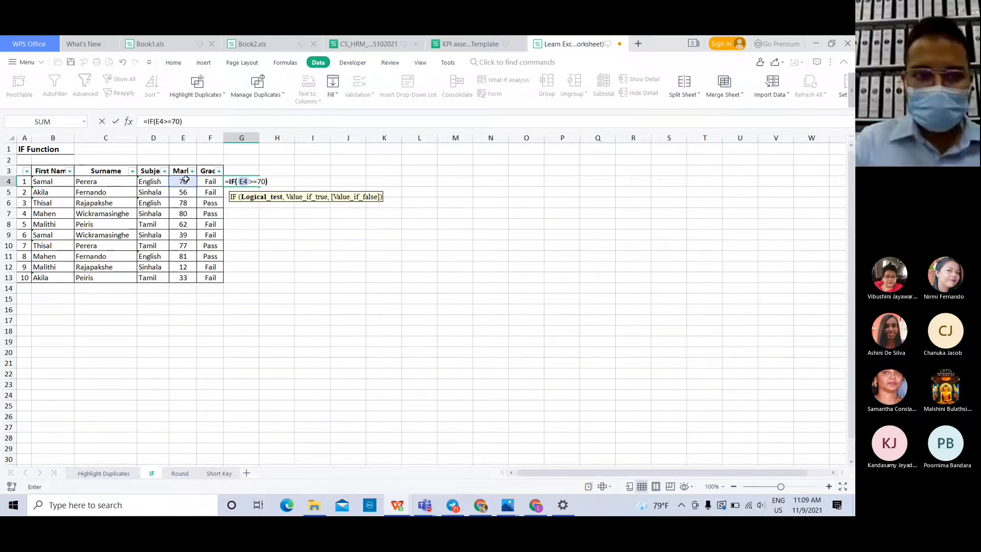
Complete the IF formula in G4 so it returns "Pass" when the test is true and "Fail" when it is false
type(",")
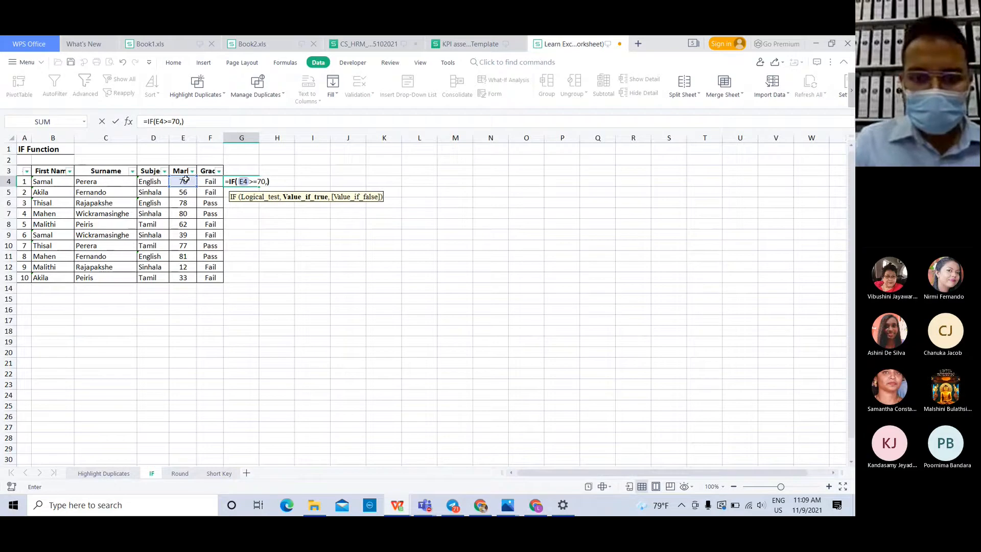
type("\"")
type("Pass\"")
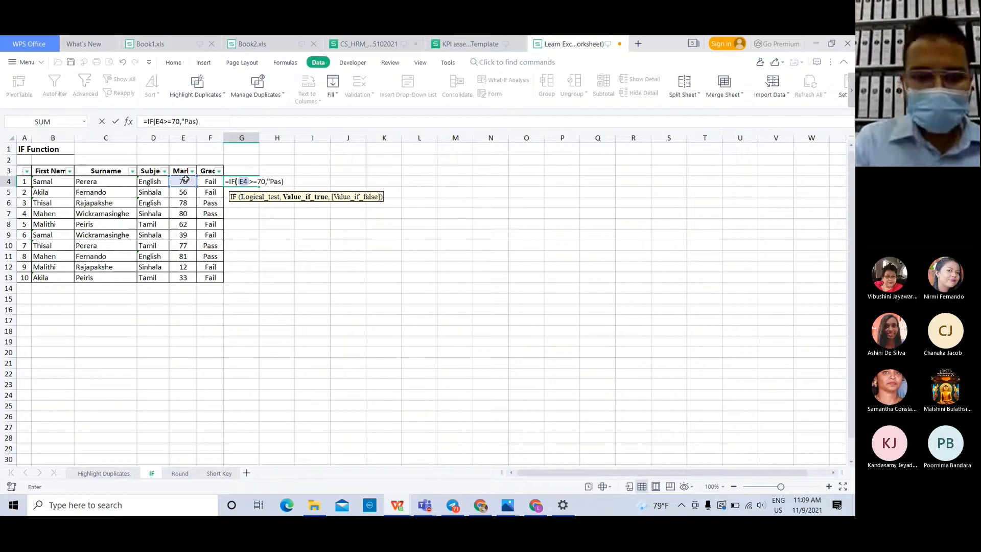
type(",\"")
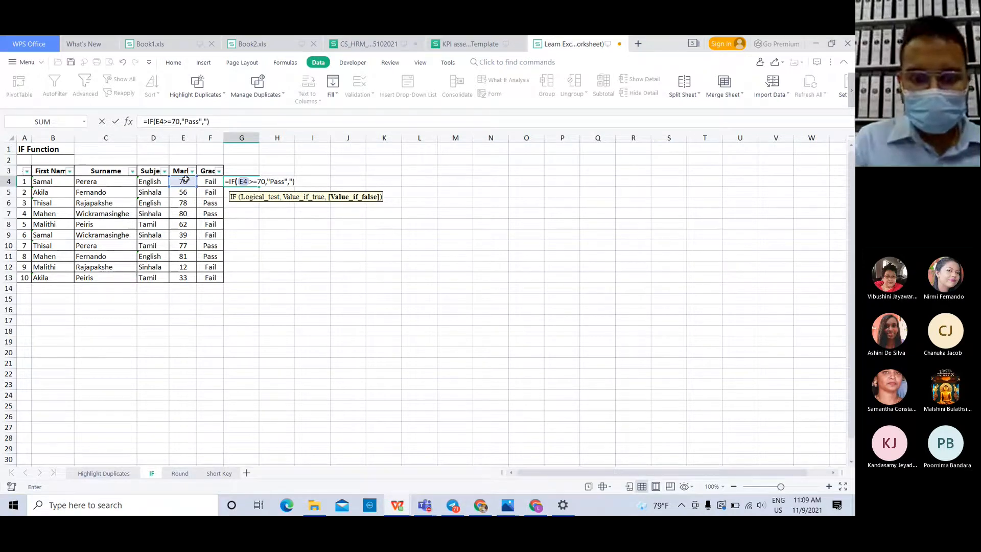
type("Fail\"")
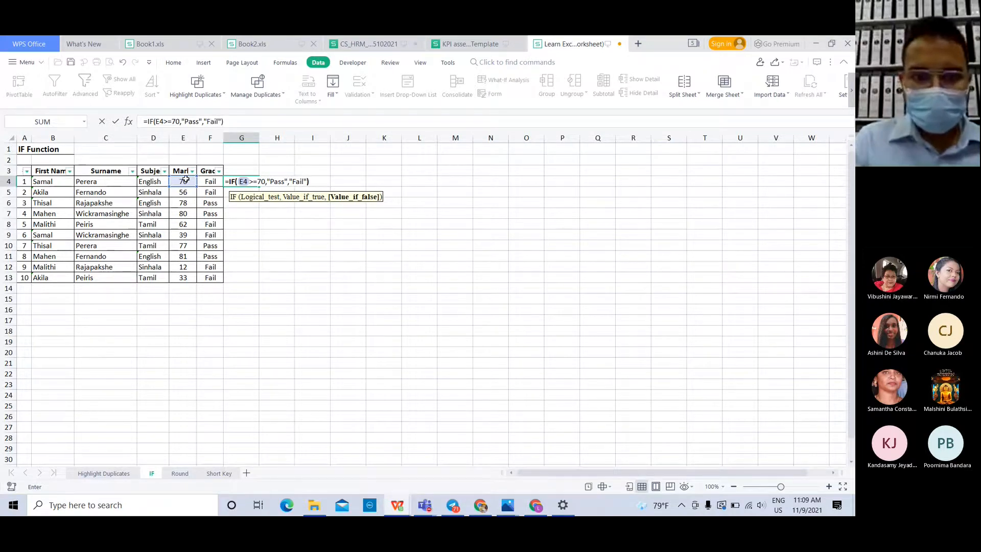
key("Return")
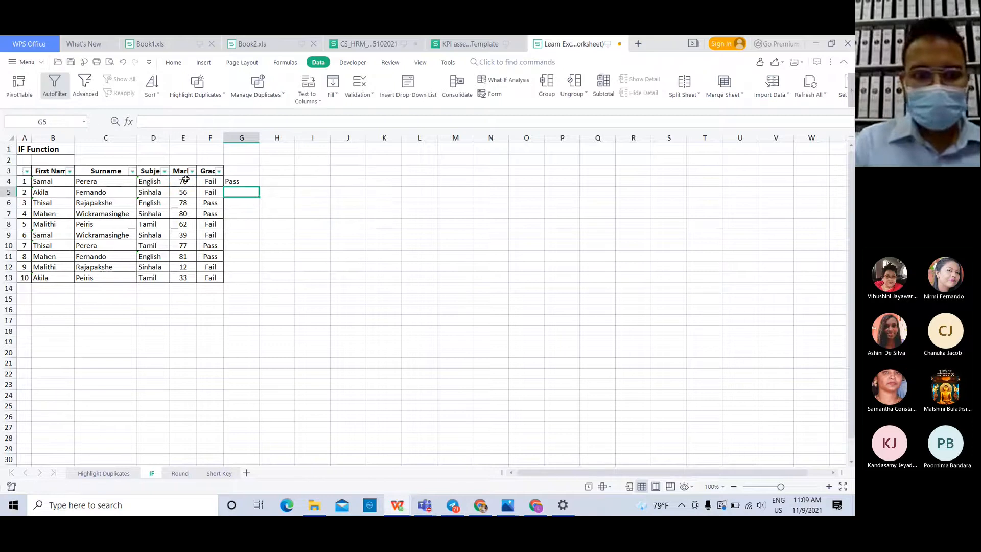
Fill the IF formula from G4 down to G13
left_click(233, 181)
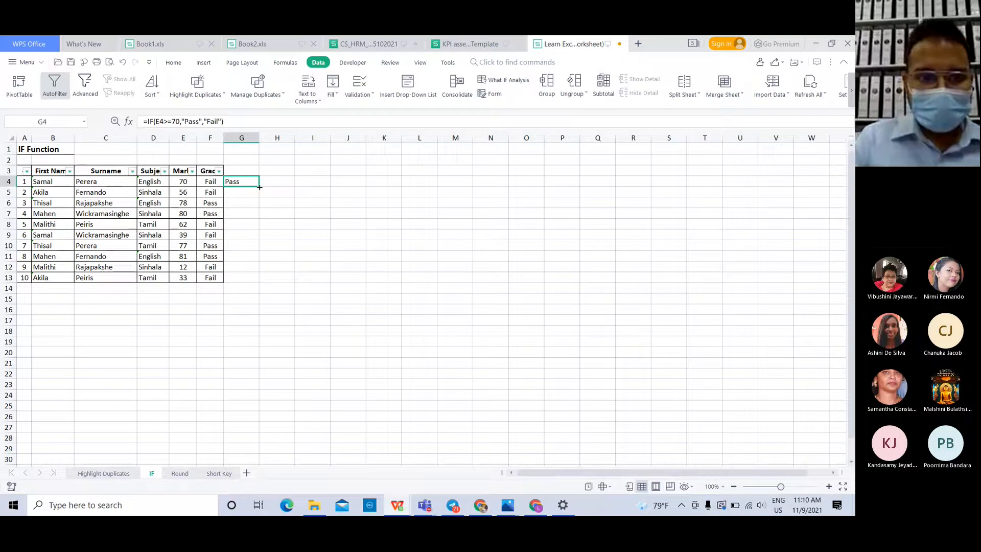
double_click(260, 187)
left_click(247, 191)
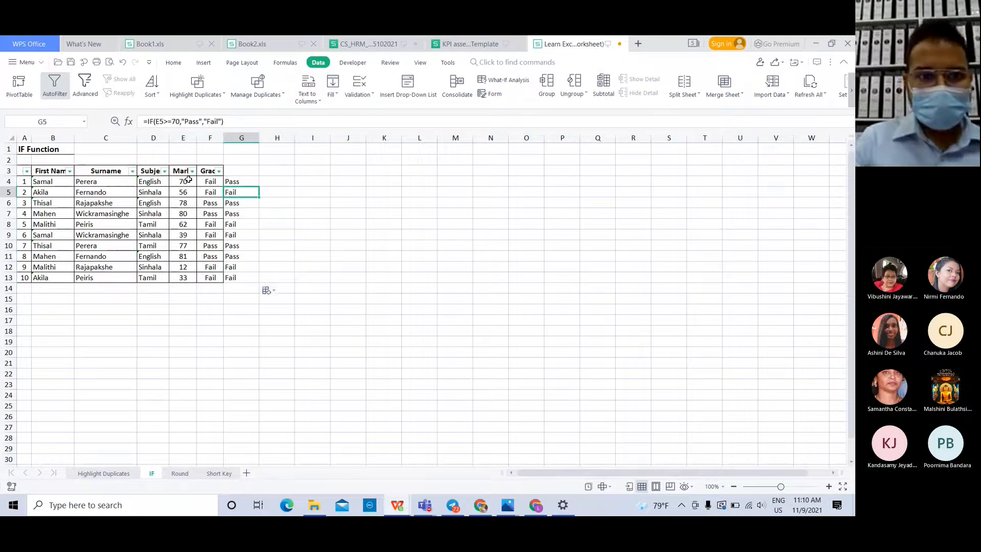
Compare the mark in E4 with the IF formulas in G4 and F4, checking their comparison operators
left_click(187, 181)
left_click(234, 181)
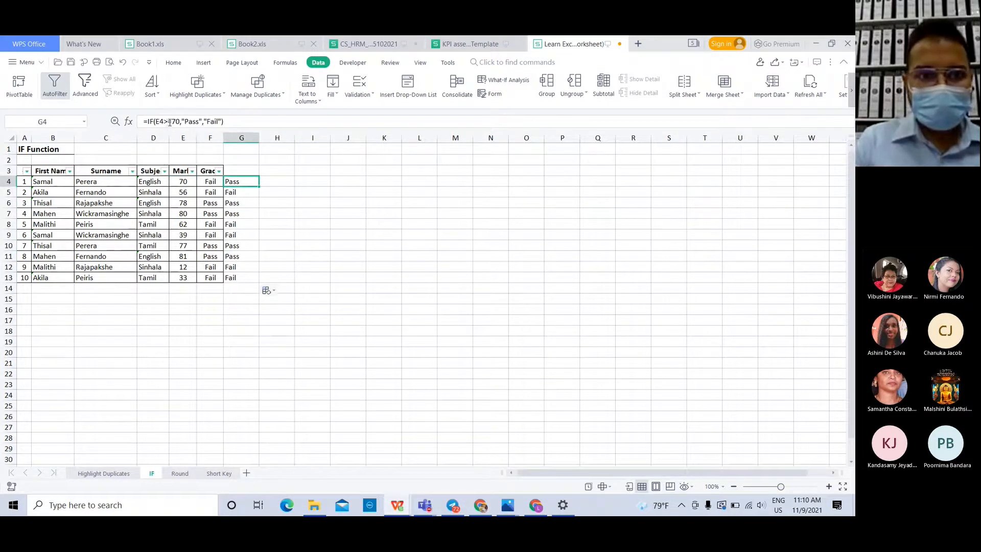
left_click(202, 182)
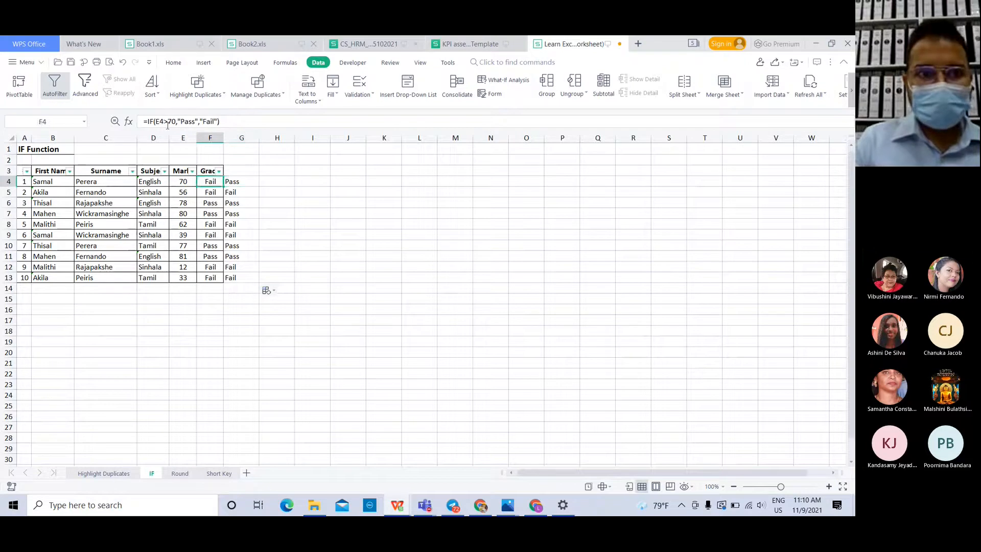
left_click(167, 125)
key("Return")
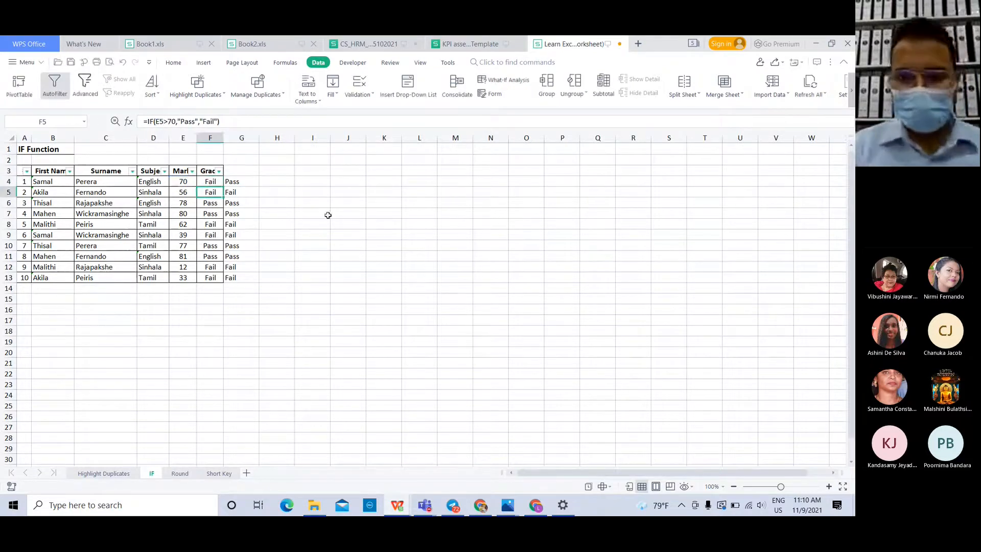
Minimize the Excel Tips meeting window and return to the IF worksheet
left_click(772, 433)
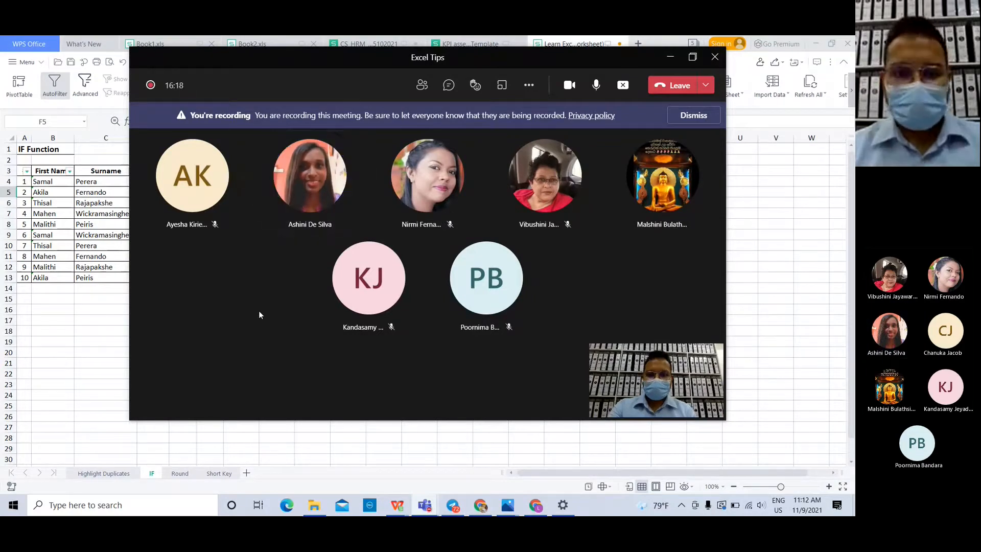
left_click(671, 60)
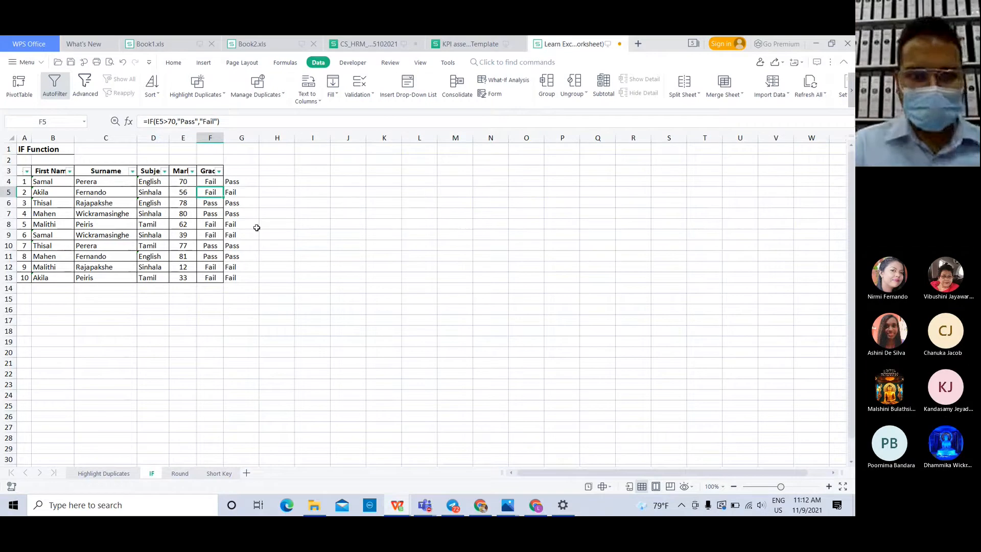
left_click(238, 227)
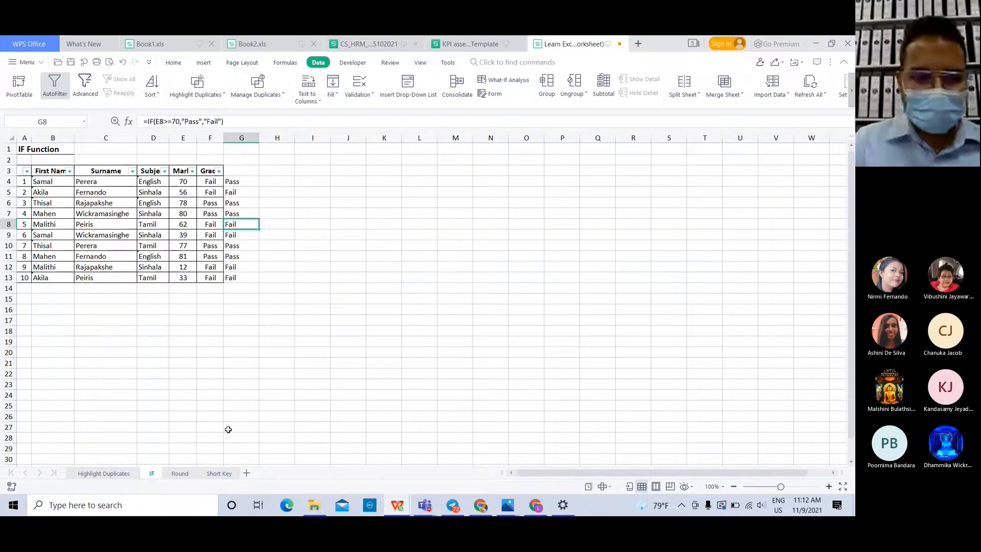
Open the Round worksheet and select the first Final Marks cell, F4
left_click(184, 471)
left_click(226, 235)
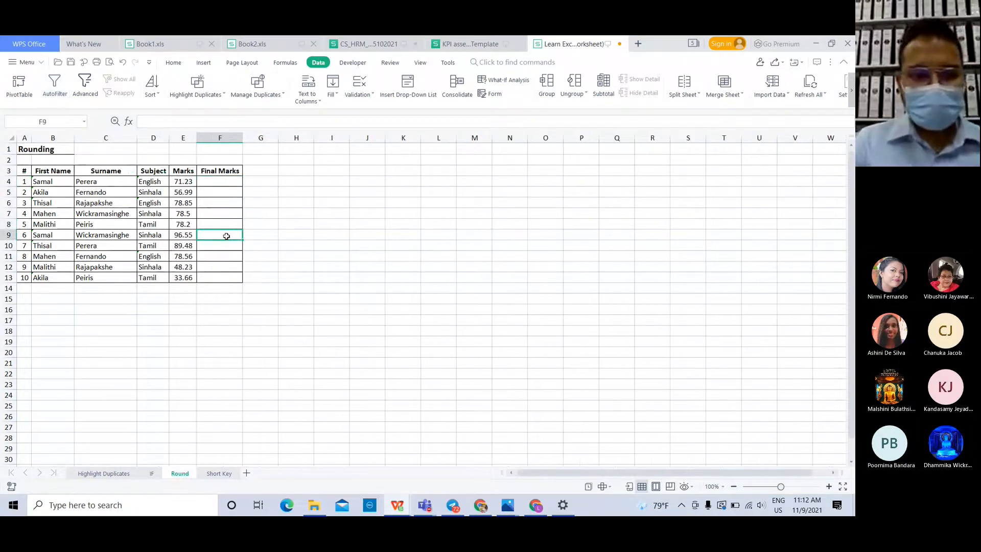
left_click(227, 203)
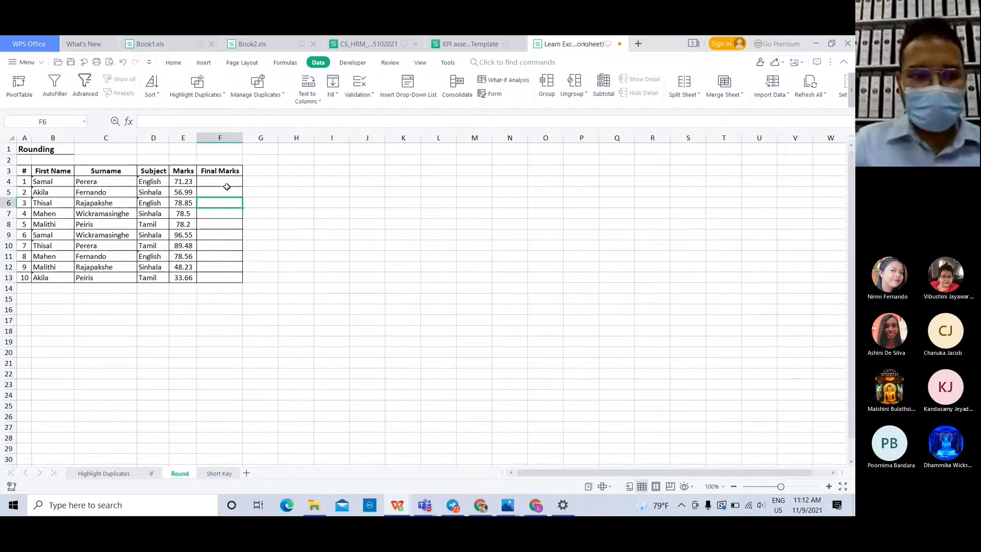
left_click(226, 183)
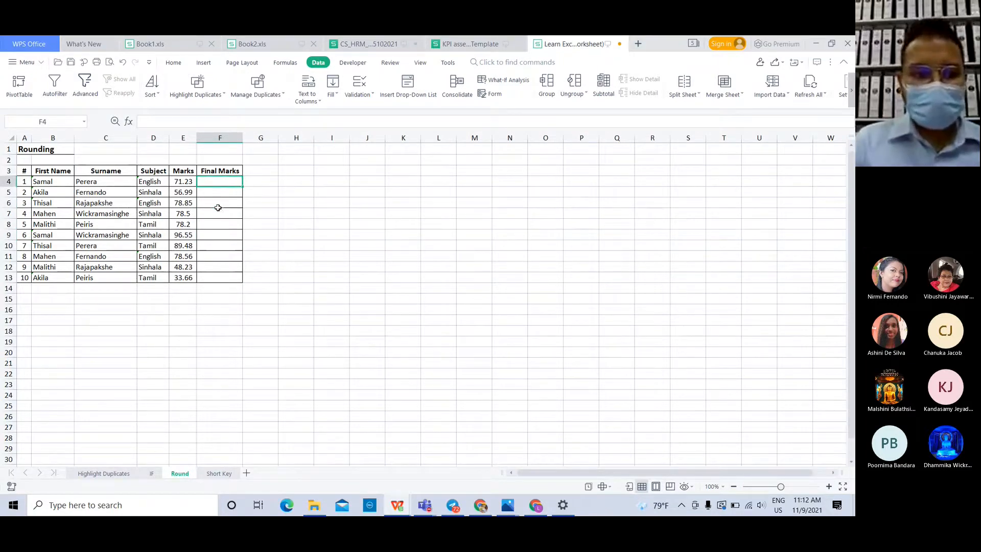
left_click(218, 207)
left_click(223, 184)
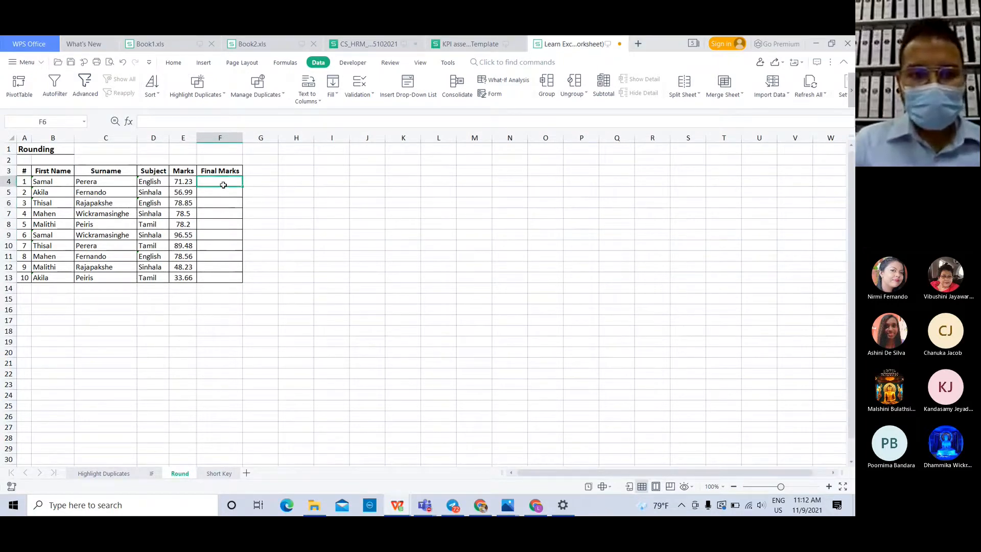
Examine the decimal marks in column E beside the Final Marks cells, ending on F4
left_click(191, 184)
left_click(181, 226)
left_click(243, 222)
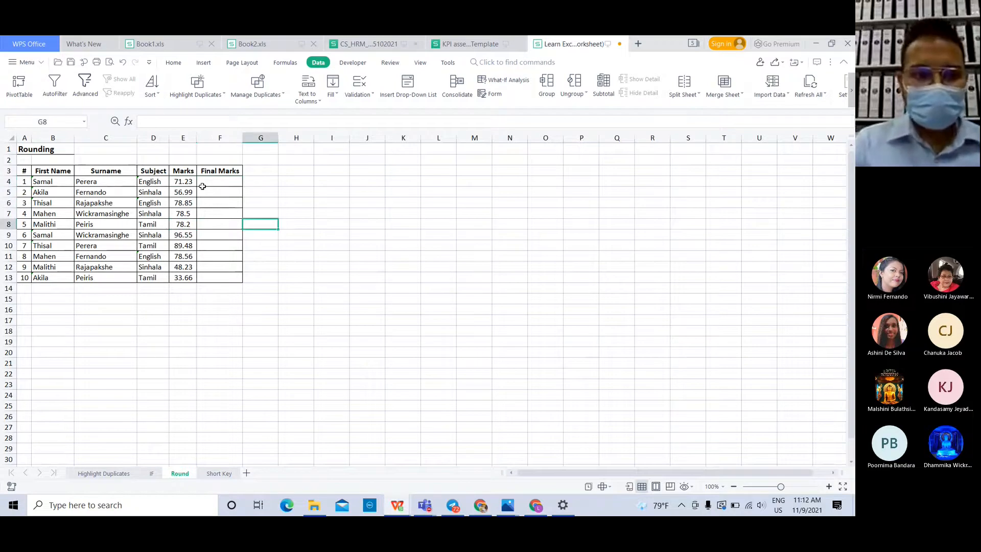
left_click(189, 180)
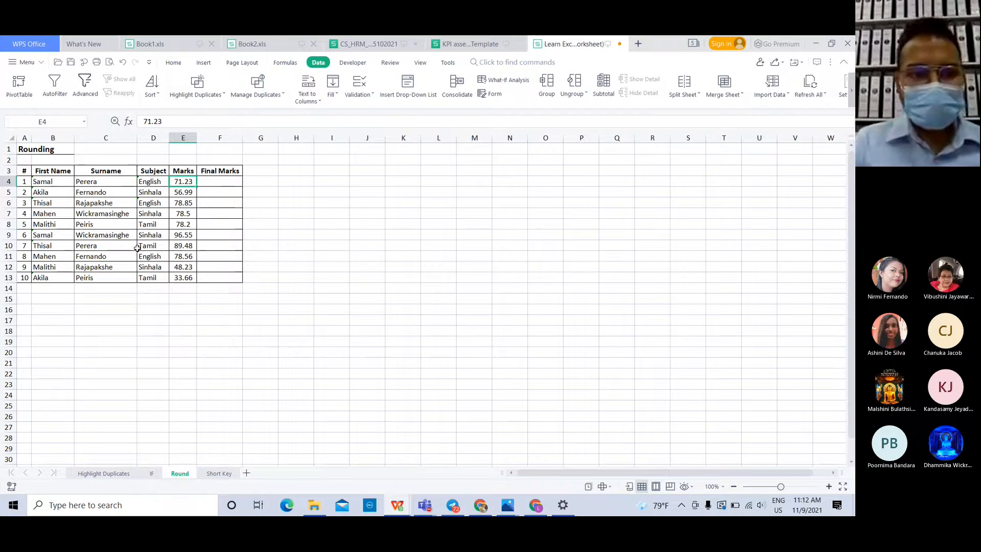
left_click(188, 189)
left_click(218, 179)
left_click(213, 189)
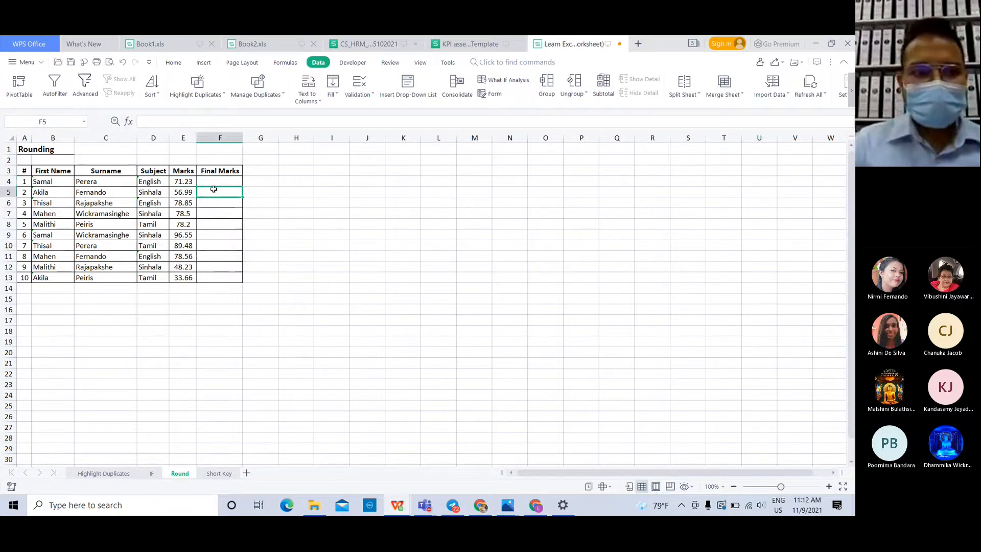
left_click(187, 179)
left_click(226, 178)
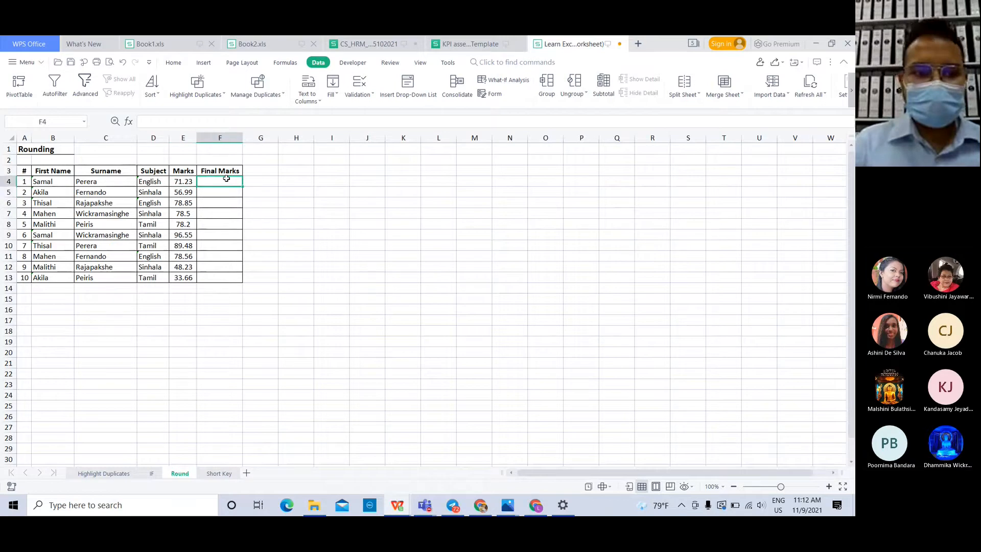
left_click(184, 190)
left_click(240, 195)
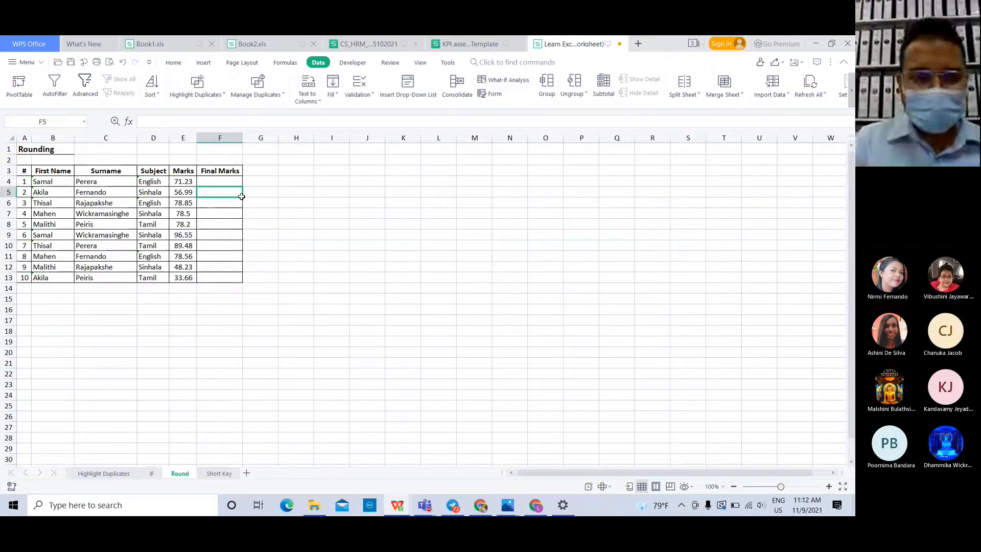
left_click(217, 209)
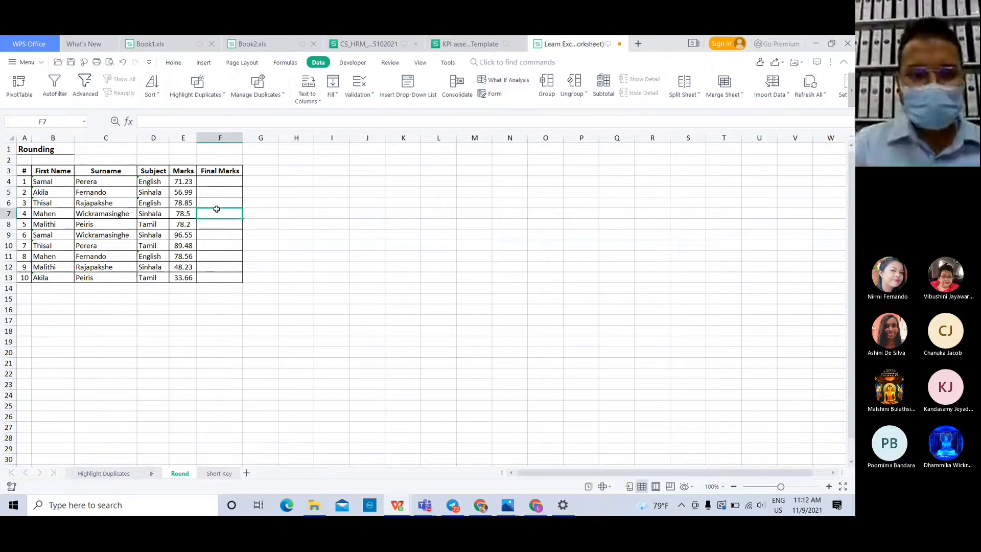
left_click(229, 180)
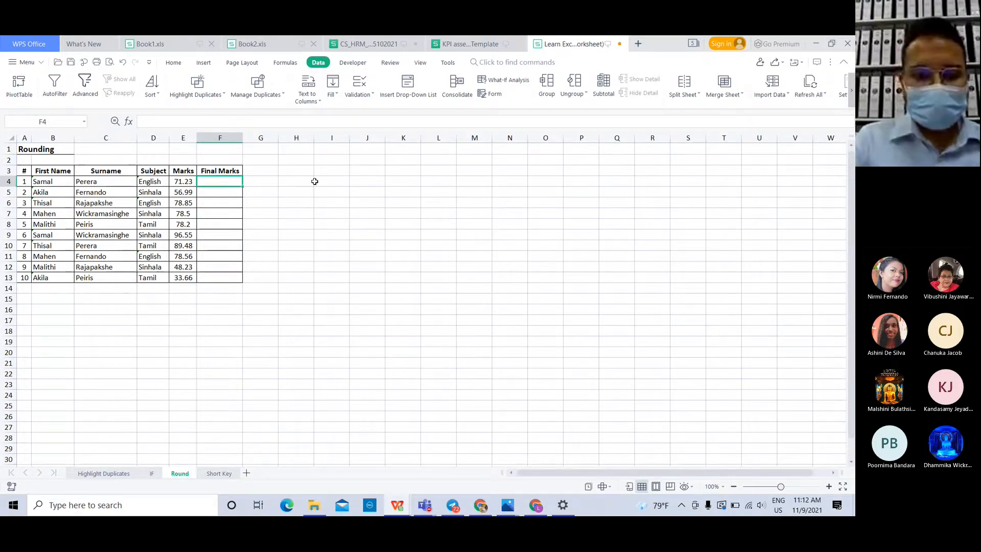
Enter the formula =ROUND(E4,0) in F4 to round the first mark to a whole number
type("=")
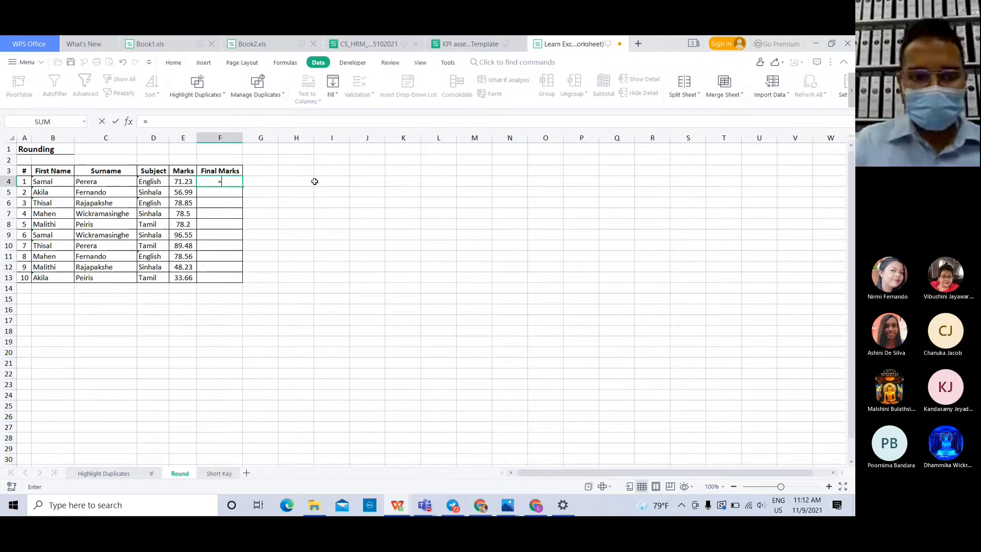
type("roun")
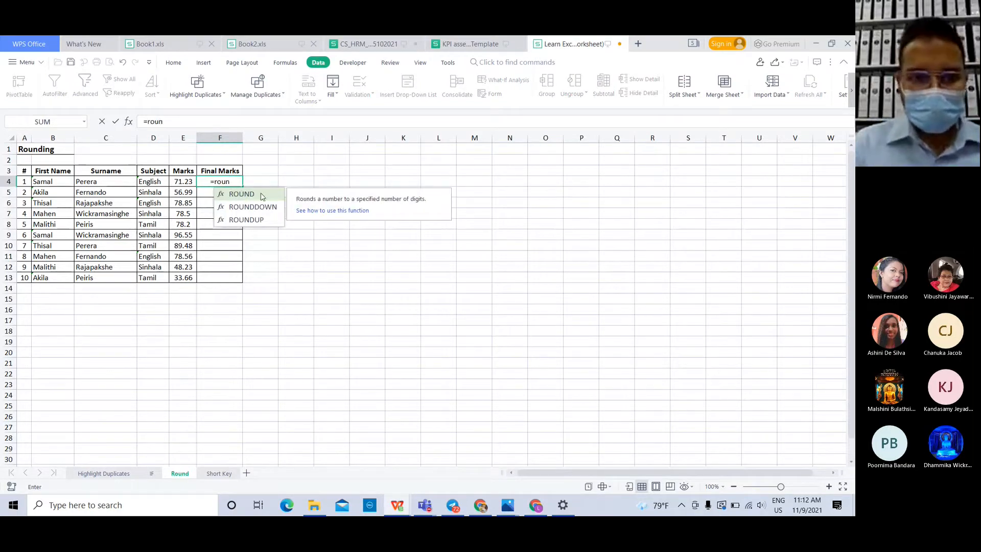
left_click(262, 197)
type("d(")
left_click(180, 182)
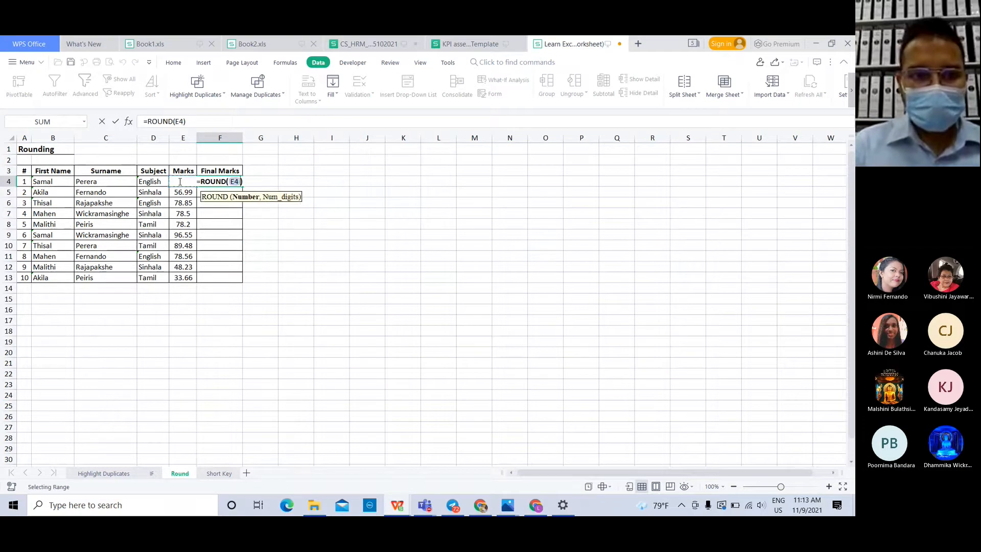
type(",")
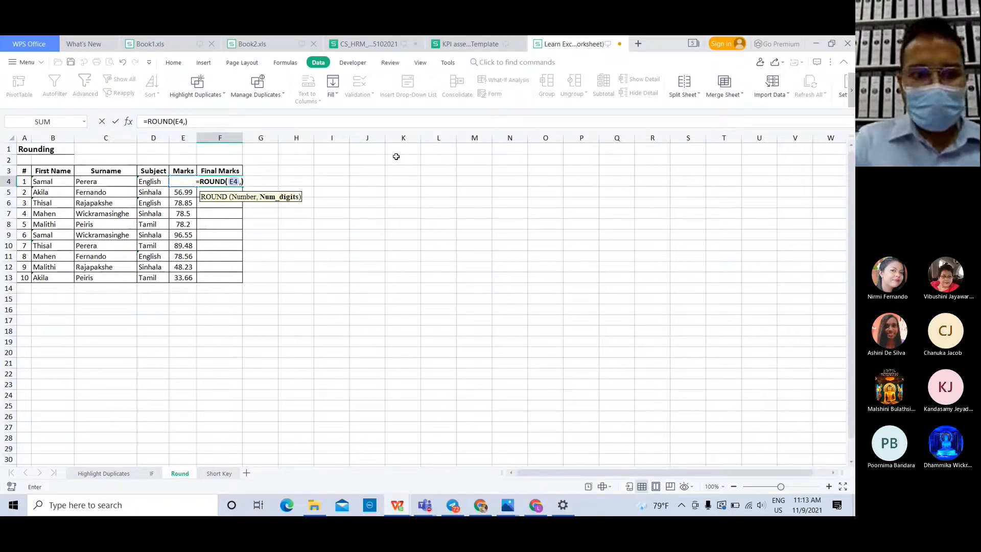
type("0")
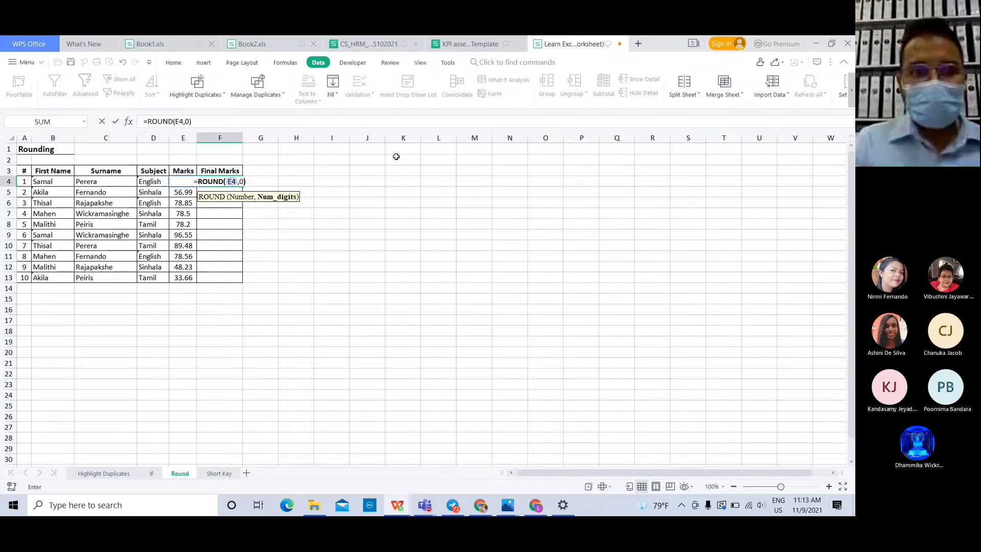
key("Return")
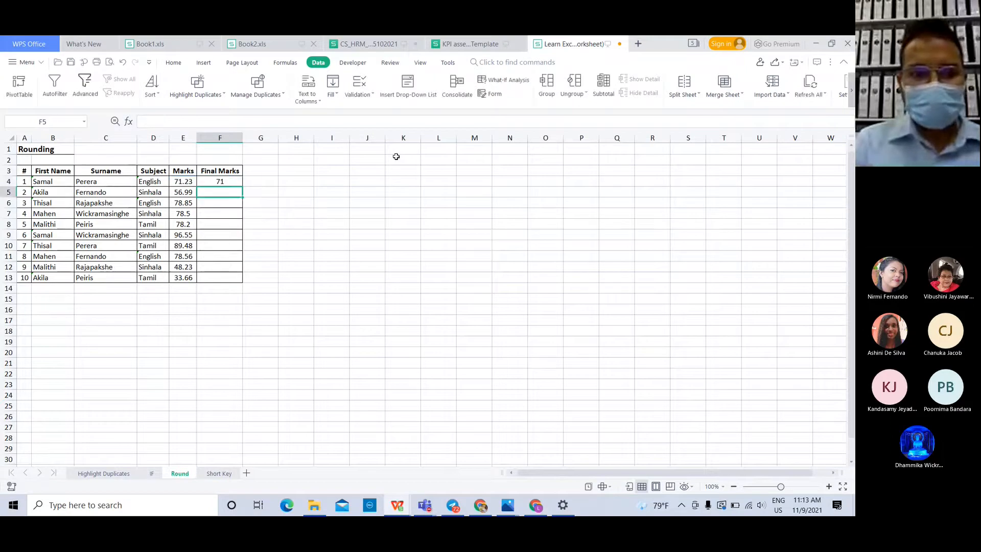
Compare the mark in E4 with the rounded value in F4 and fill the ROUND formula down through F13
left_click(238, 178)
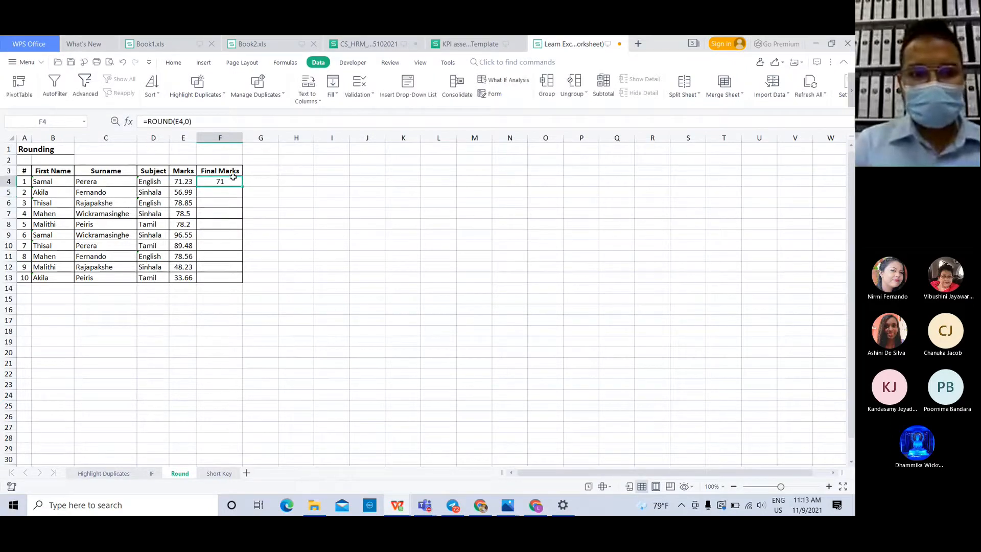
left_click(187, 179)
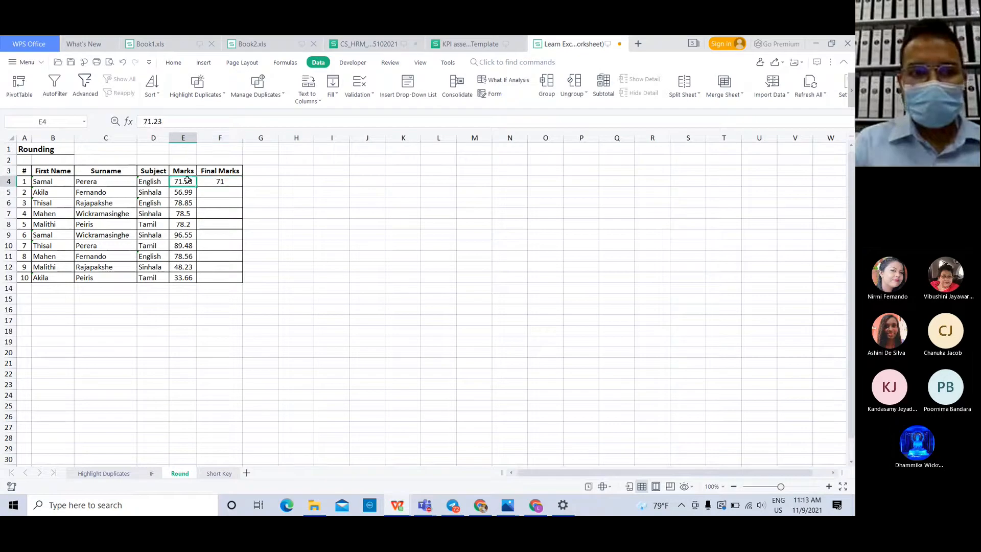
left_click(226, 180)
left_click(189, 178)
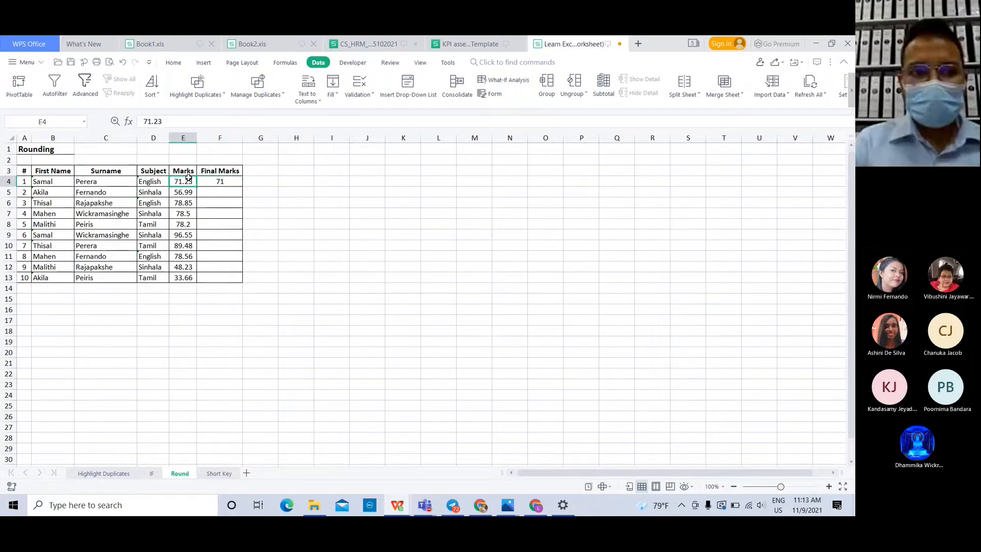
left_click(230, 180)
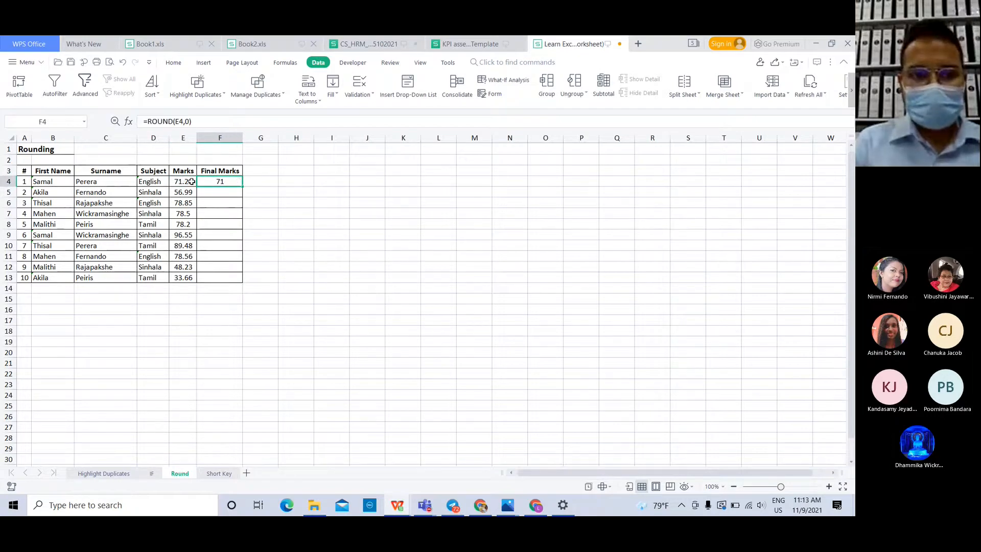
double_click(241, 187)
Examine the rounded results and their formulas in the Final Marks column, ending on F4
left_click(228, 232)
left_click(228, 218)
left_click(227, 203)
left_click(229, 193)
left_click(230, 185)
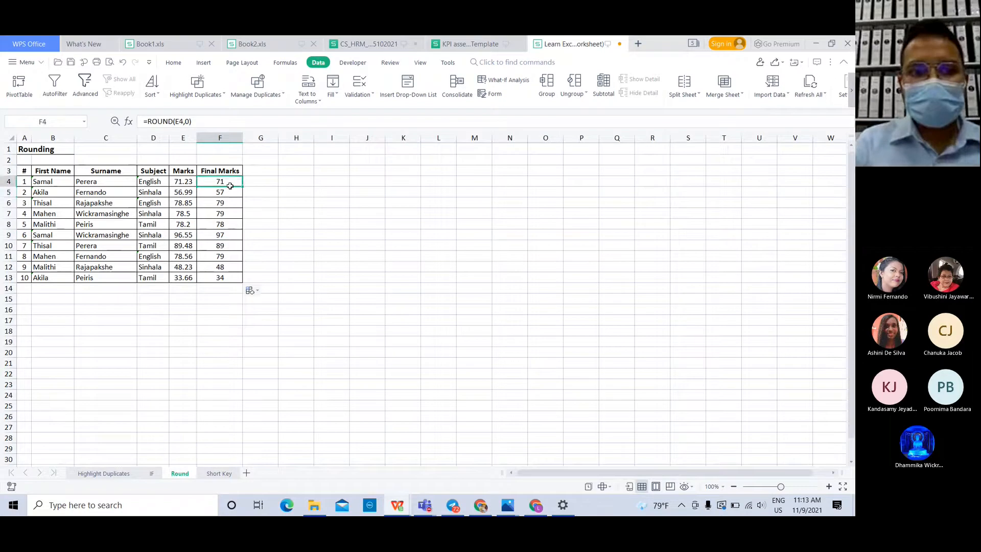
left_click(232, 227)
left_click(232, 259)
left_click(233, 183)
left_click(255, 182)
left_click(230, 180)
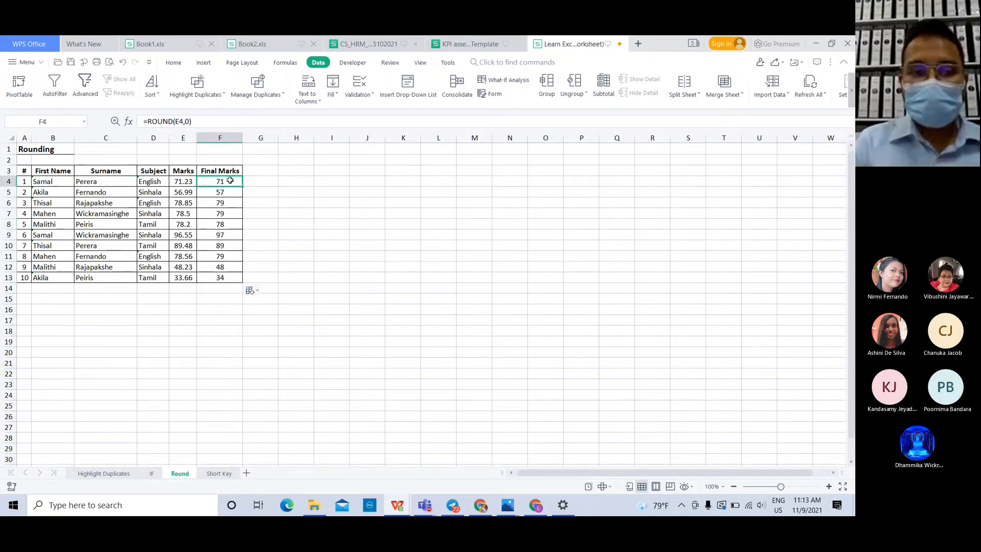
Enter the formula =ROUNDUP(E4,0) in G4 to round the first mark up to a whole number
left_click(259, 181)
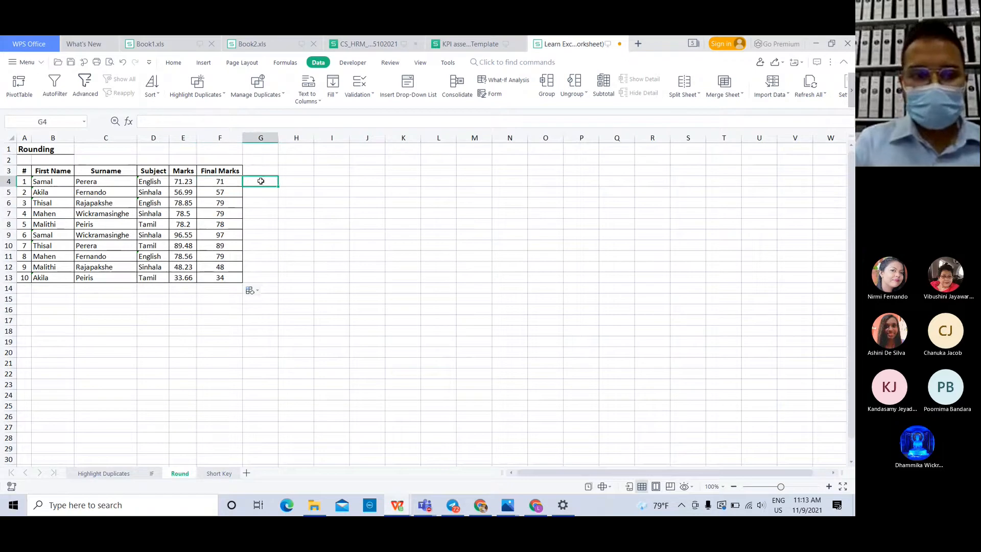
type("=")
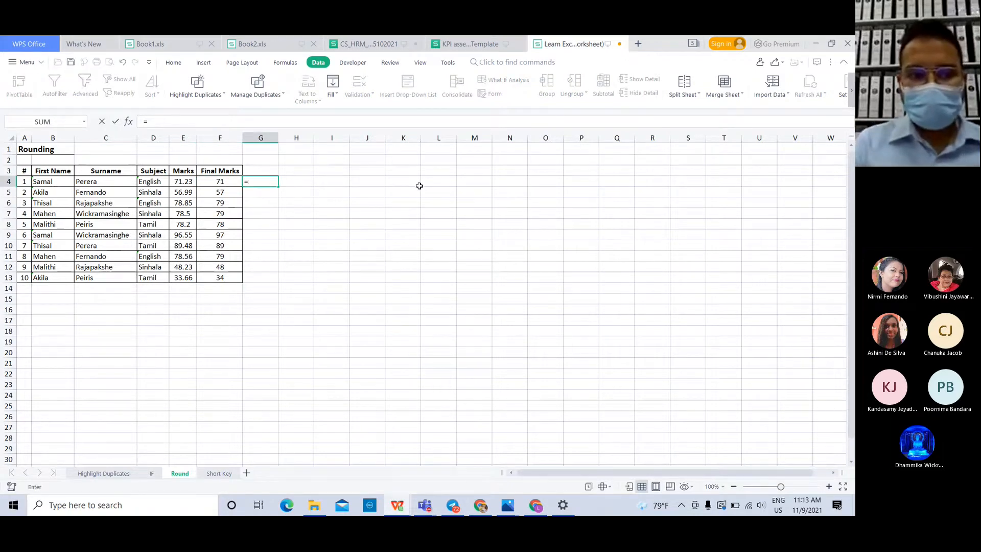
type("roun")
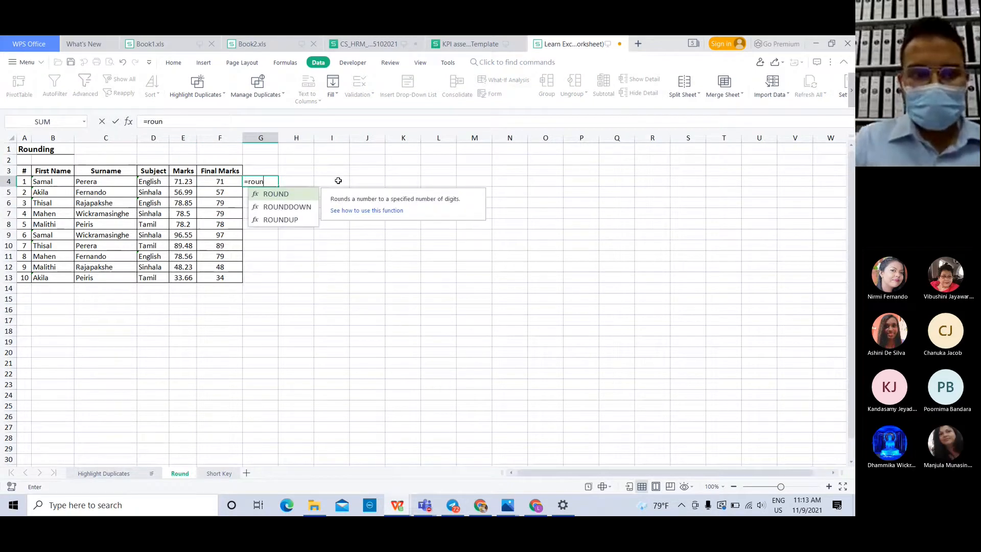
double_click(294, 220)
left_click(187, 182)
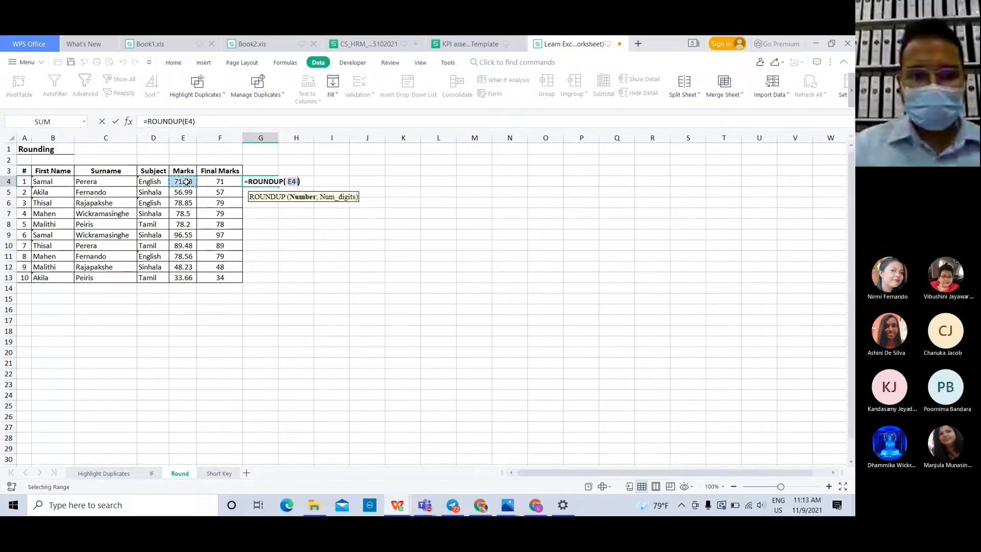
type(",")
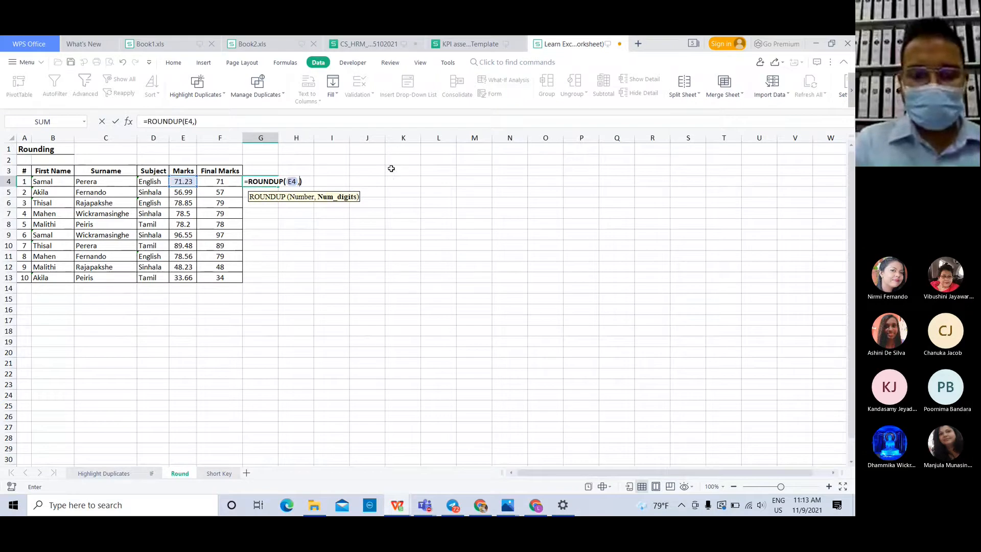
type("0")
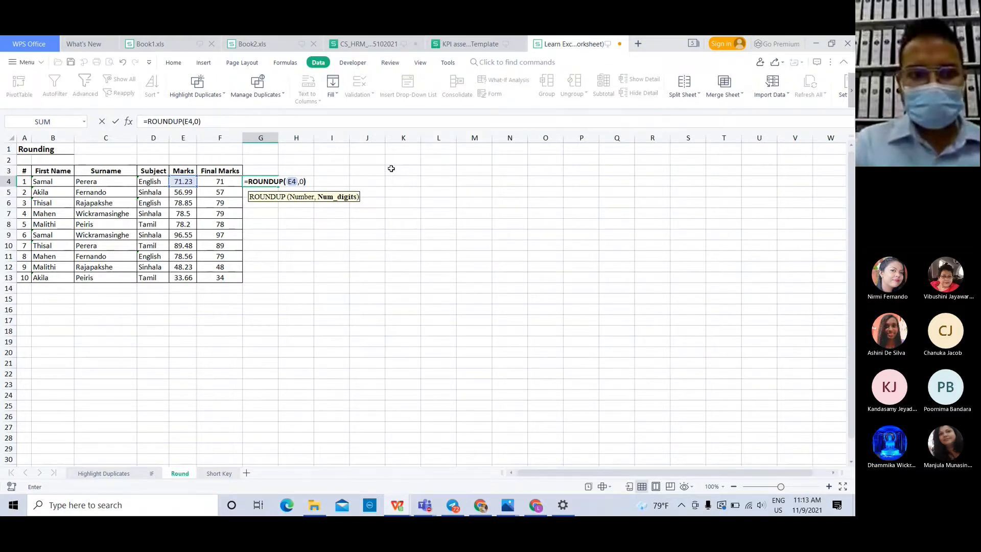
key("Return")
Fill the ROUNDUP formula from G4 down through G13 and check some of the rounded-up marks
left_click(271, 183)
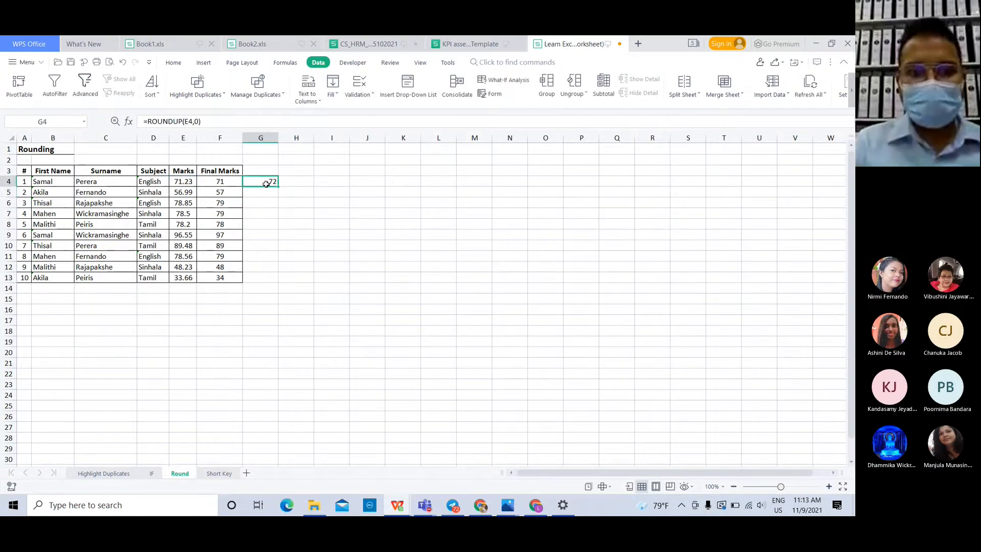
left_click(190, 182)
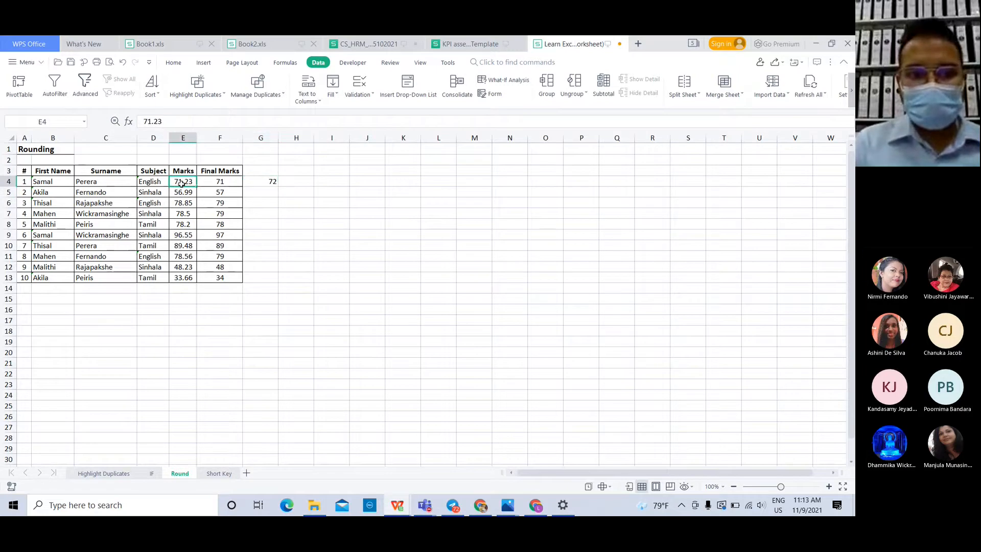
left_click(264, 181)
double_click(278, 186)
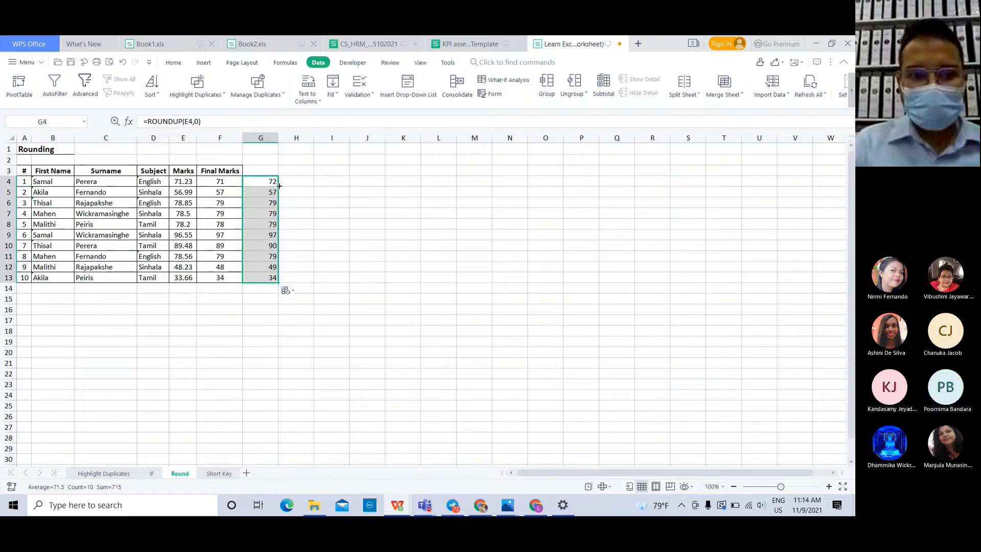
left_click(265, 256)
left_click(272, 225)
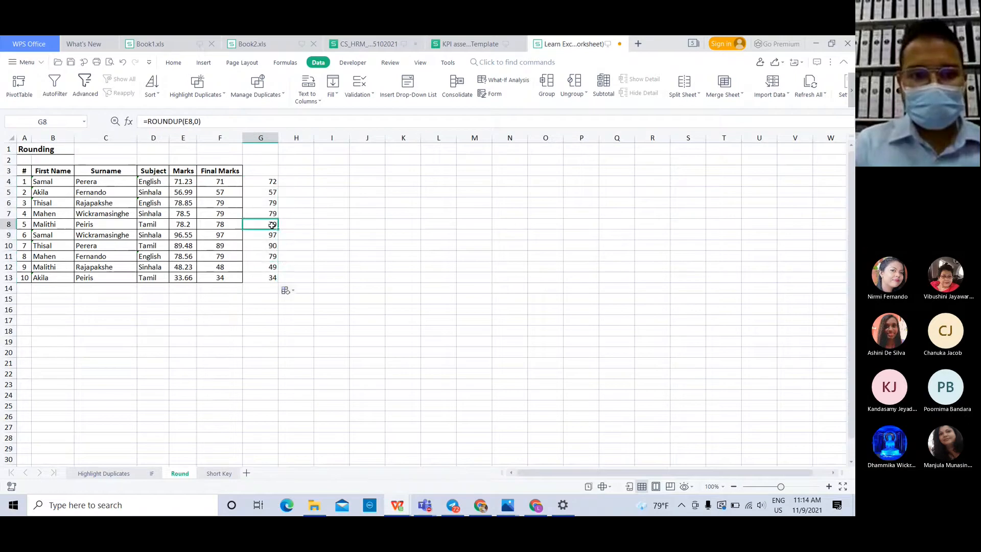
Enter the formula =ROUNDDOWN(E4,0) in H4 and fill it down through H13
left_click(309, 181)
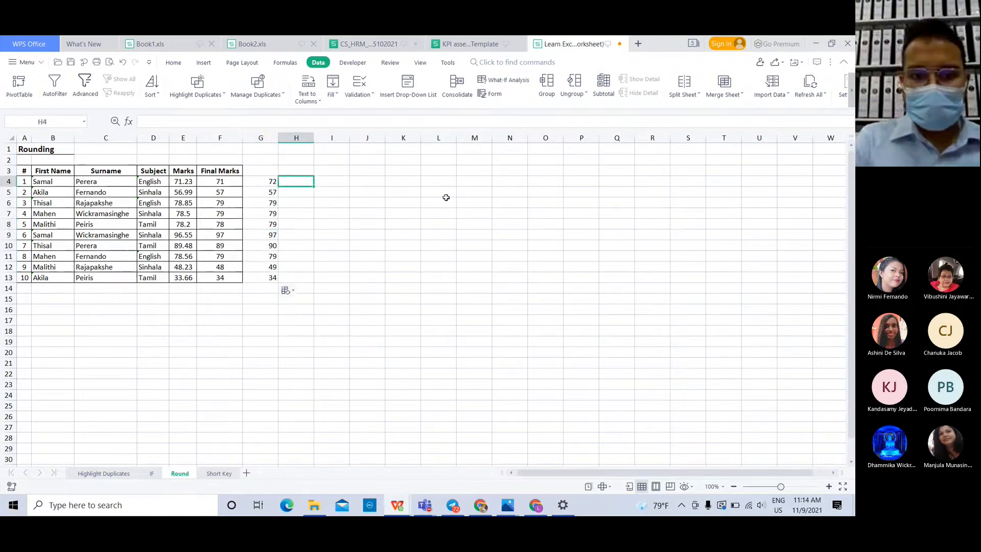
type("=roun")
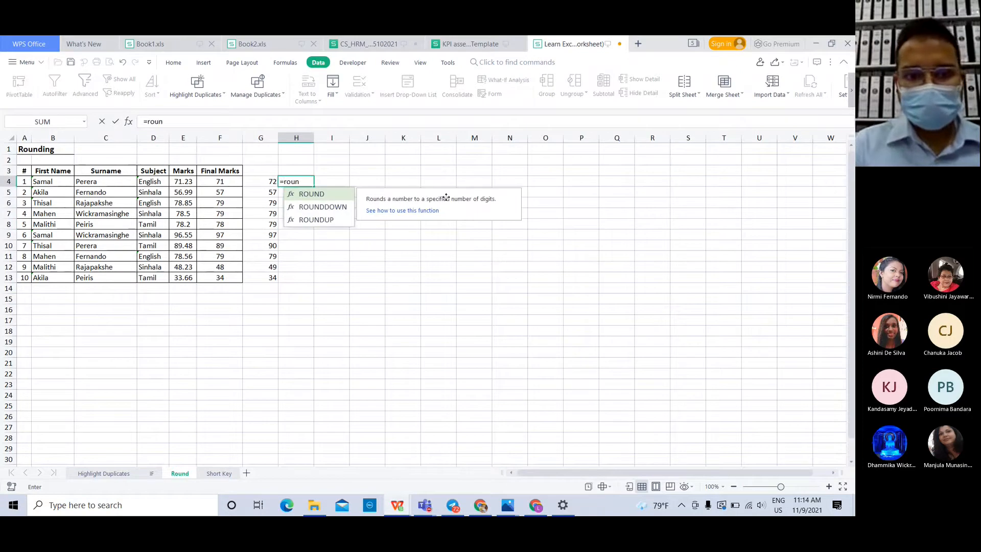
double_click(347, 206)
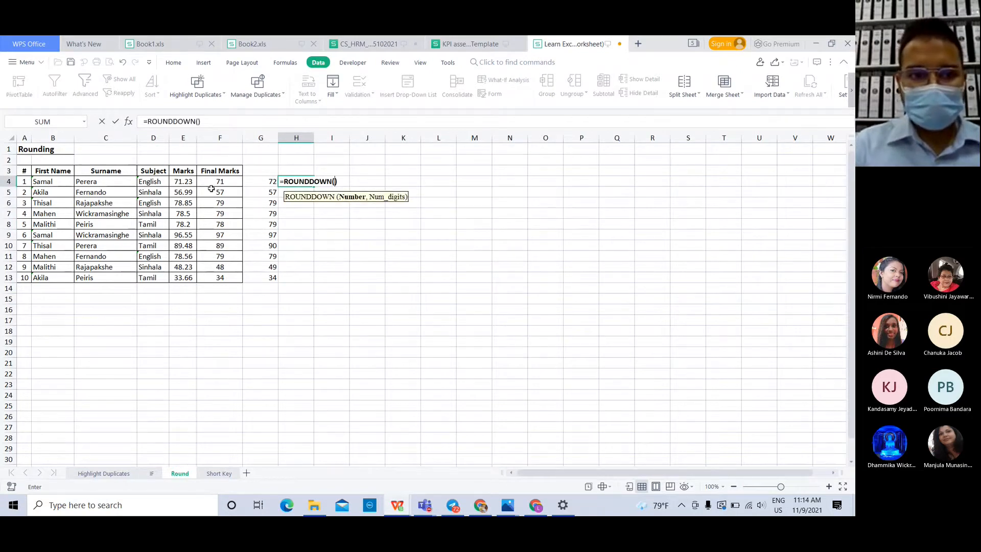
left_click(190, 182)
type(",")
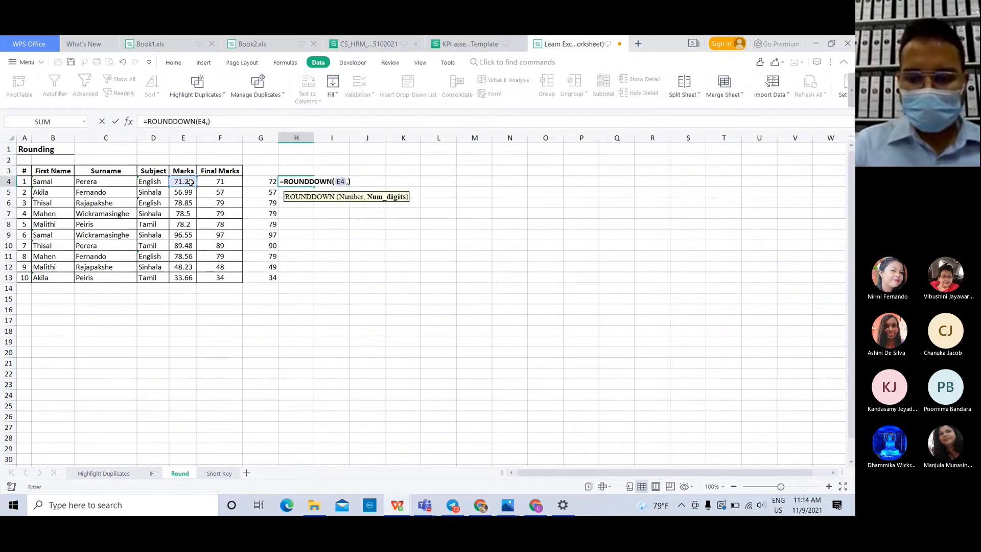
type("0")
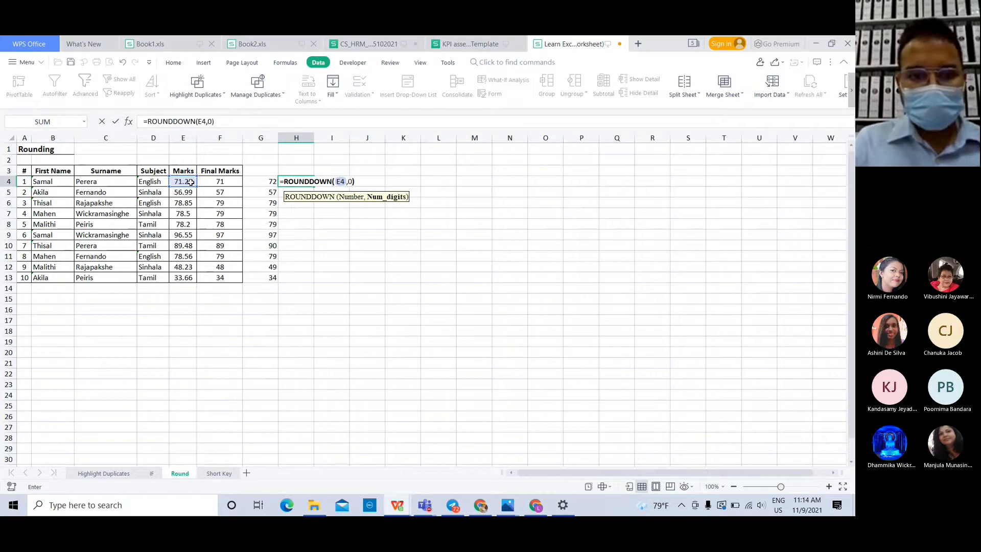
key("Return")
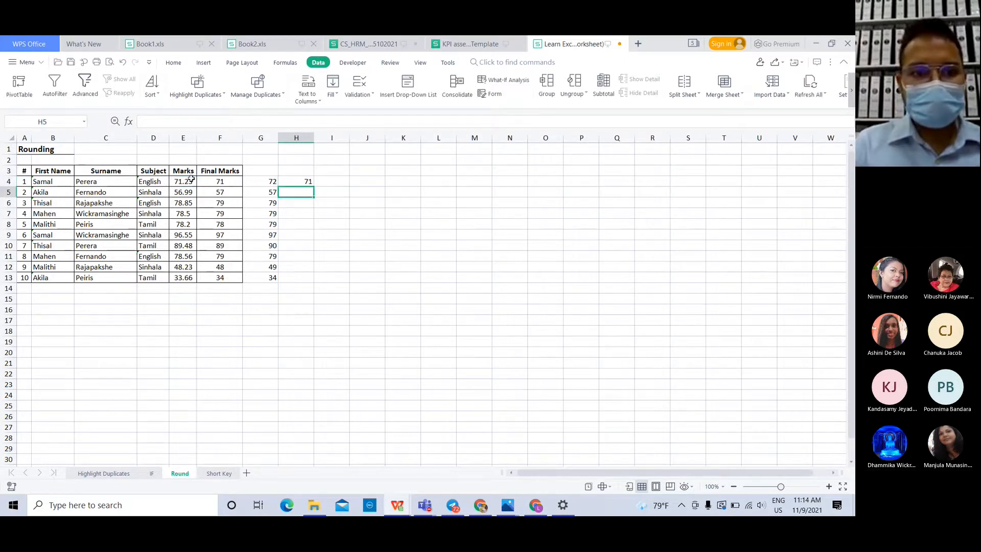
left_click(294, 183)
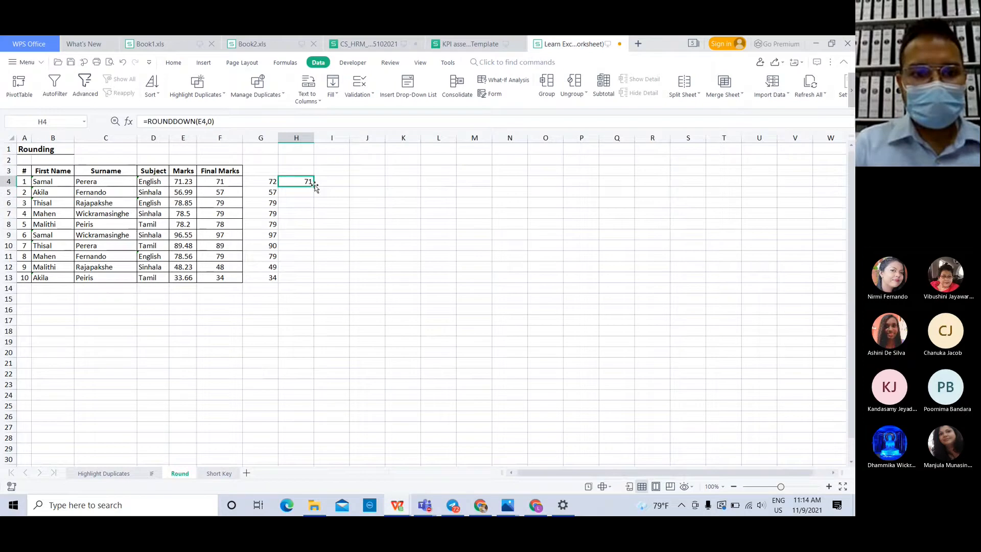
double_click(314, 186)
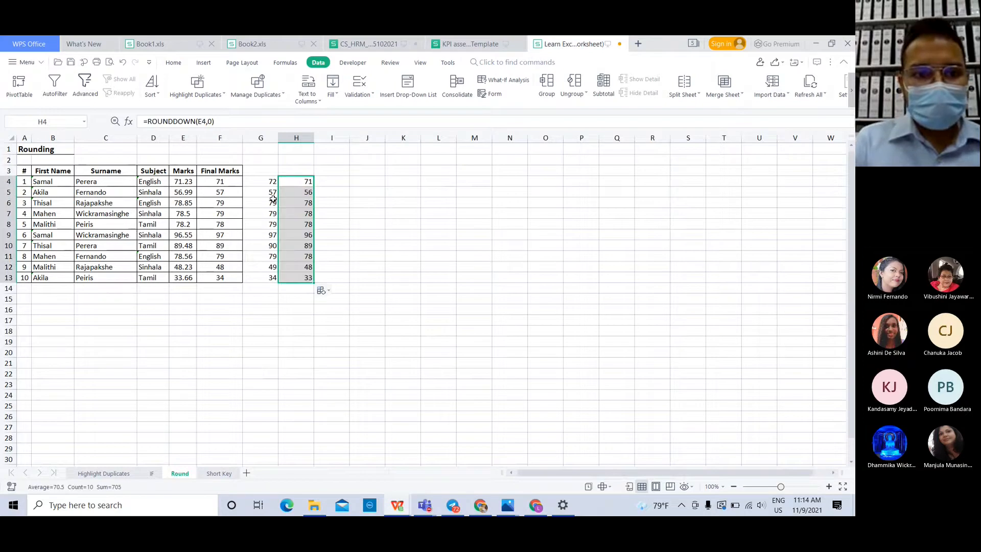
Review the ROUND formula in F4 and change the first mark in E4 to 71.5
left_click(226, 184)
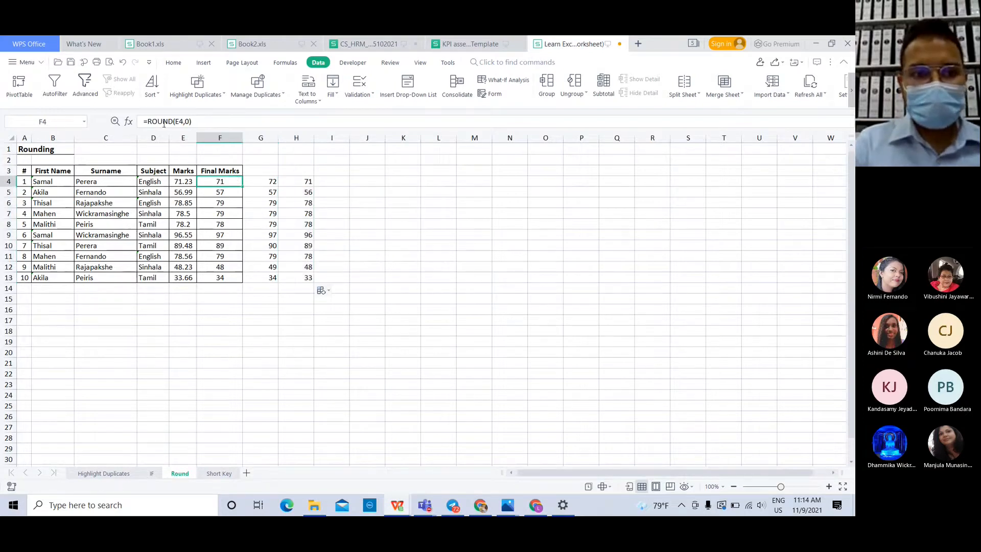
left_click(188, 182)
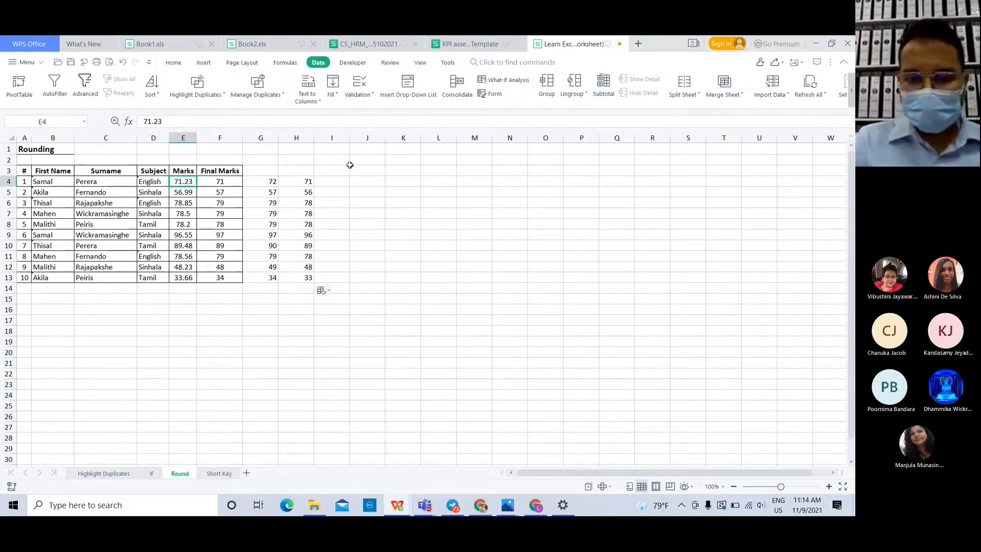
type("71.5")
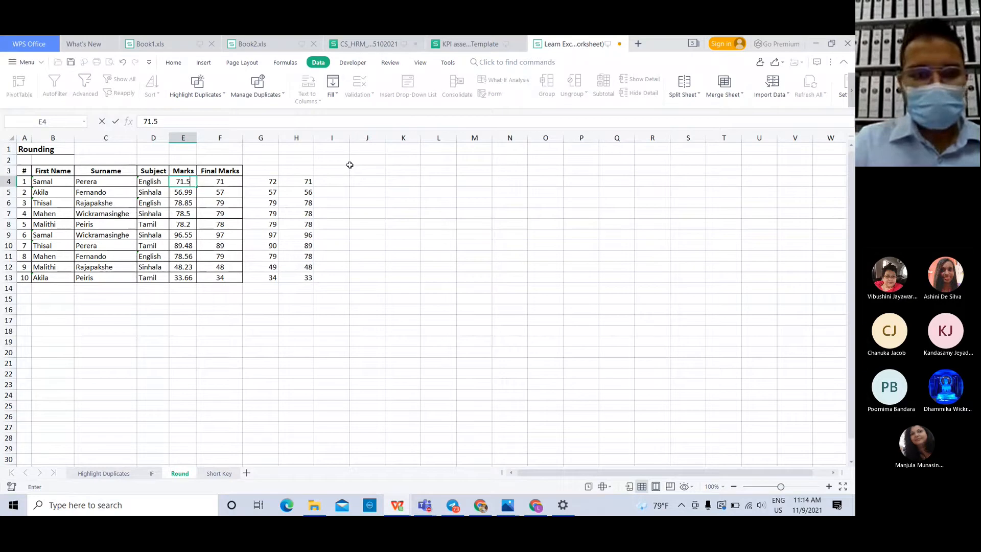
key("Return")
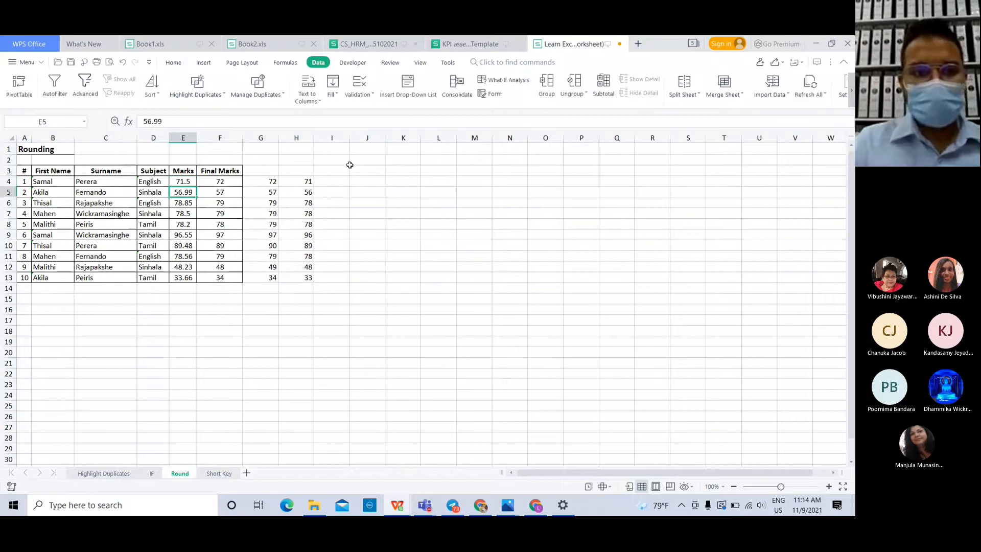
left_click(192, 182)
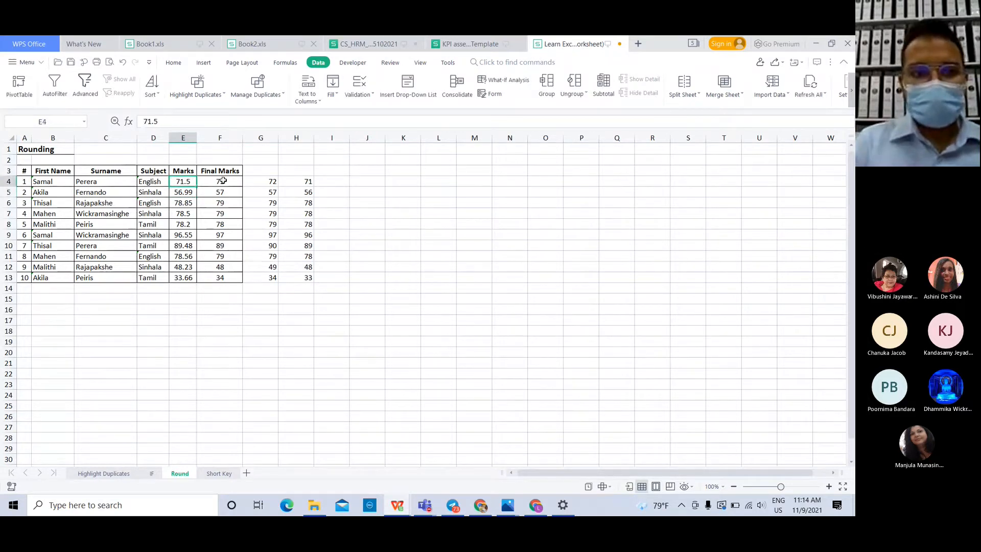
Check the ROUND, ROUNDUP and ROUNDDOWN formulas for the first mark in F4, G4 and H4
left_click(199, 182)
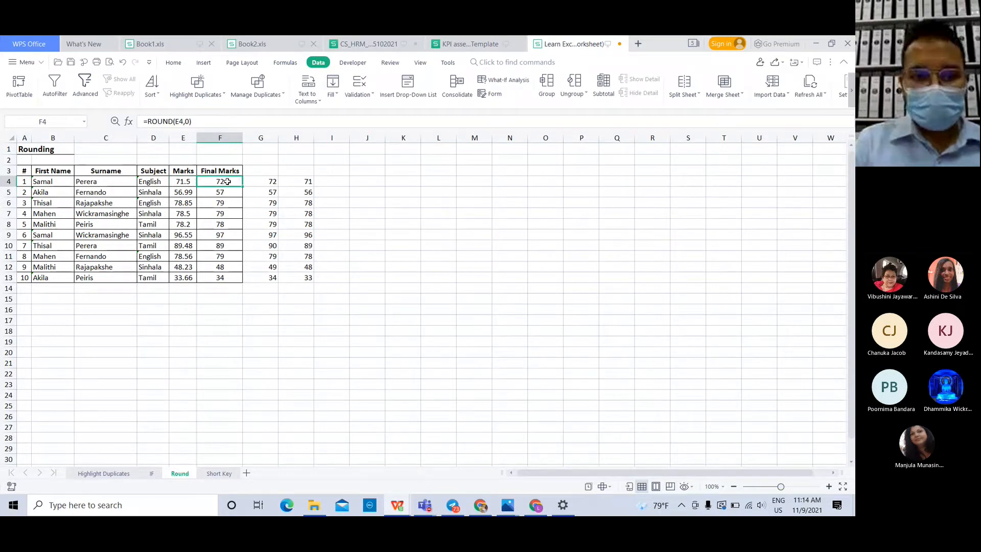
left_click(243, 180)
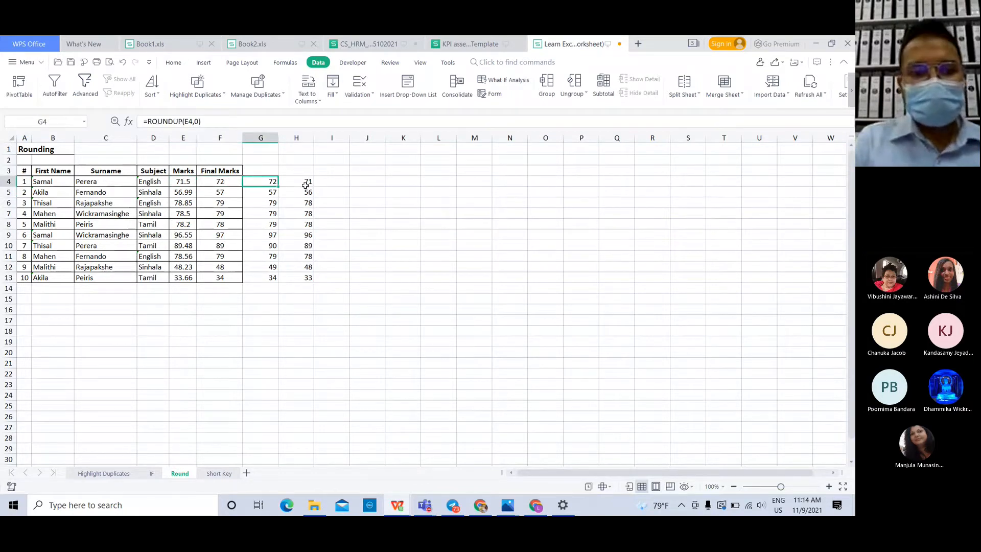
left_click(306, 184)
left_click(302, 286)
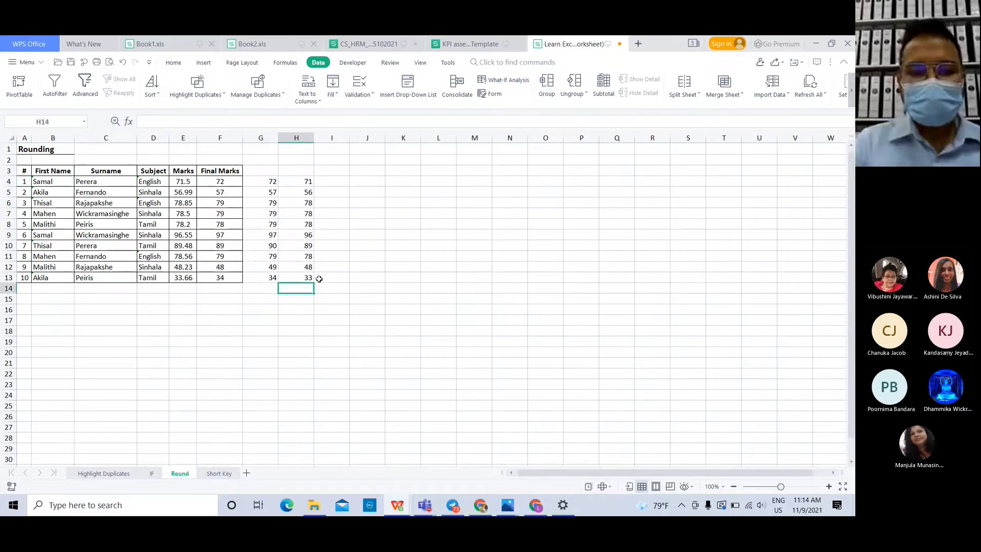
left_click(356, 276)
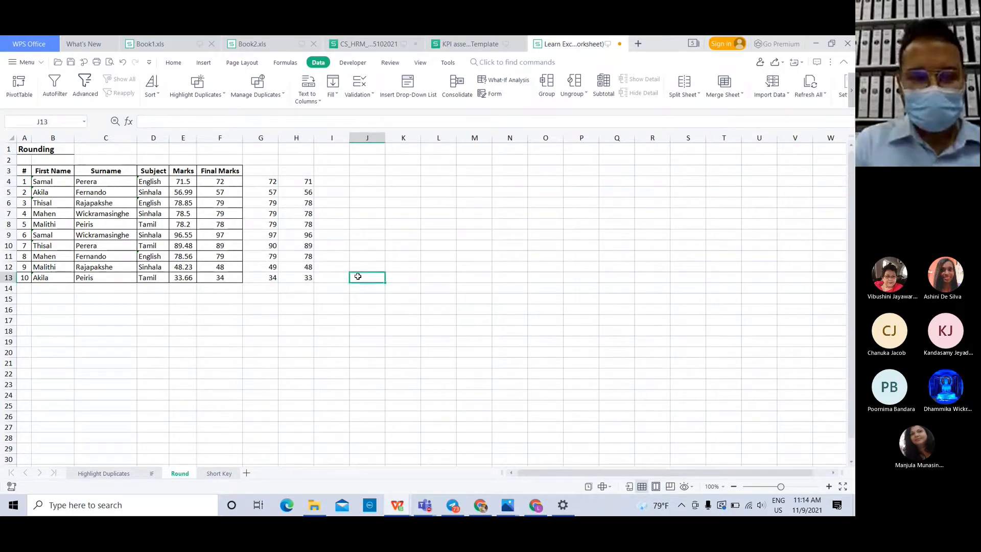
Enter the formula =ROUND(E4,1) in I4 to round the first mark to one decimal place
left_click(343, 187)
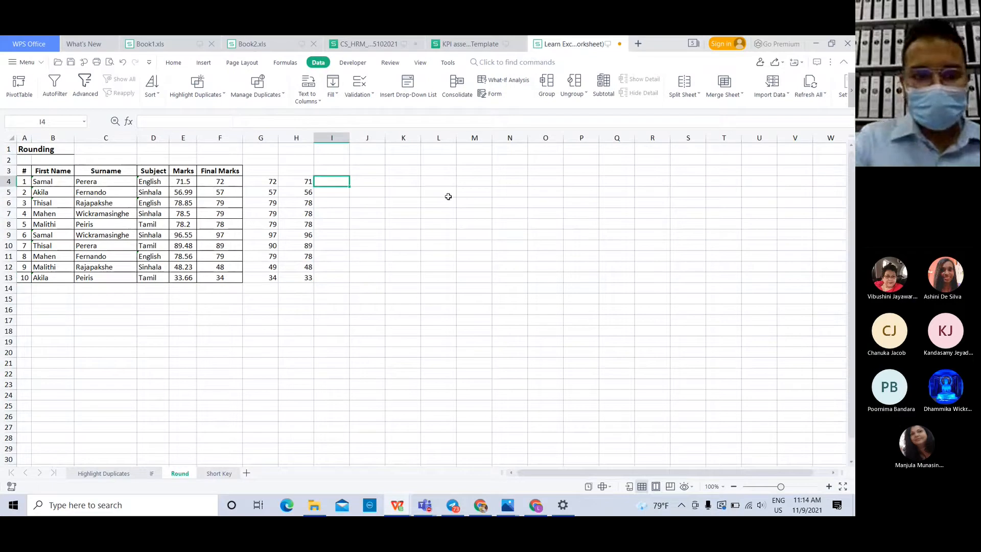
type("=")
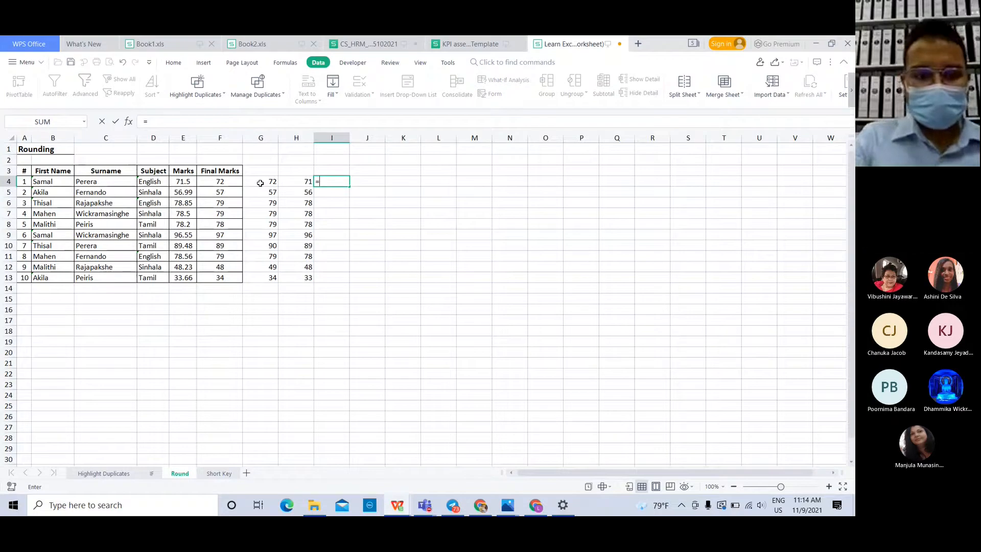
type("round")
double_click(339, 192)
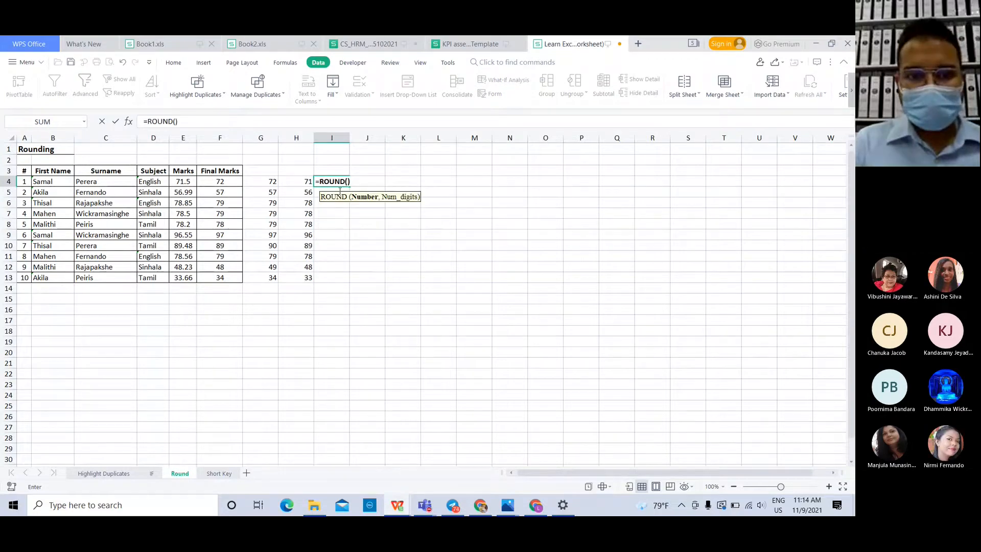
left_click(187, 182)
type(",")
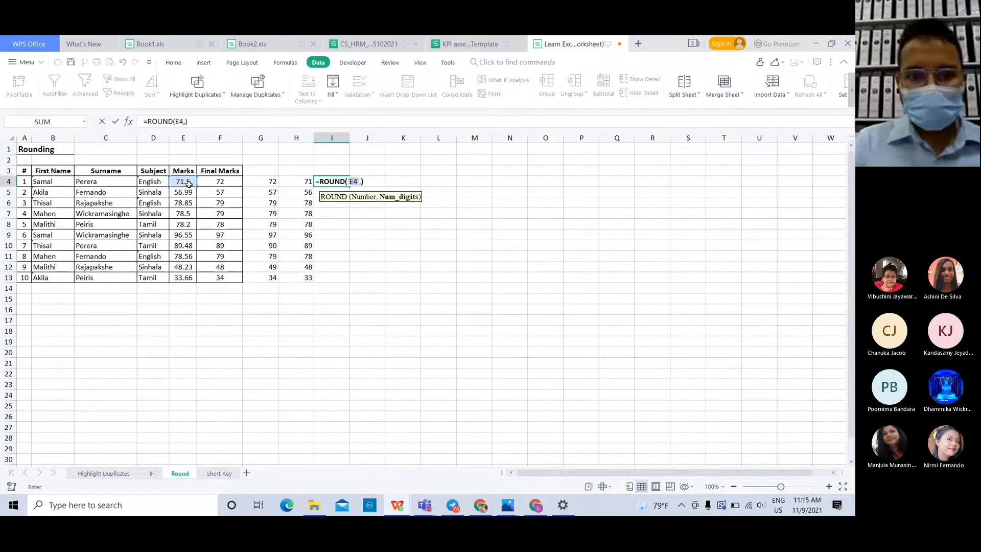
type("1")
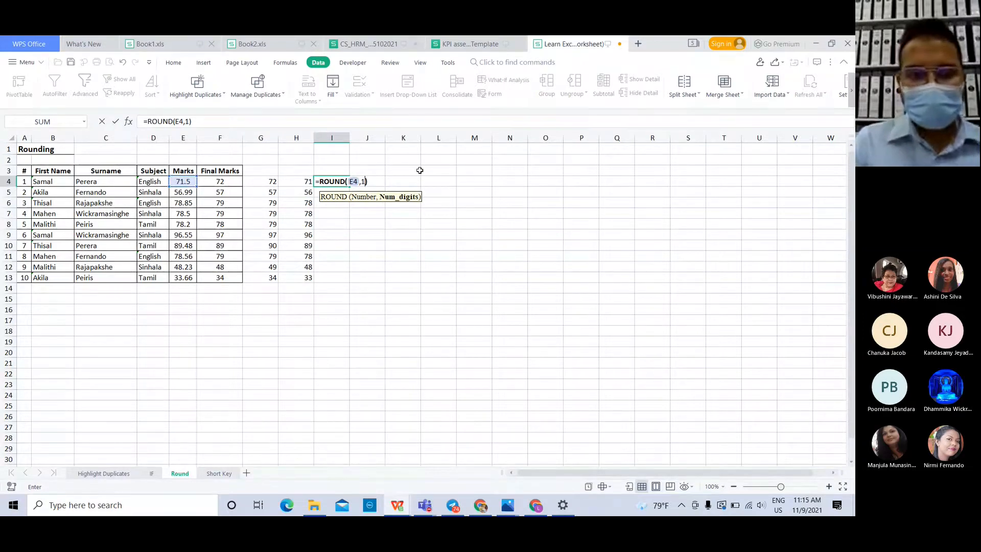
key("Return")
left_click(342, 181)
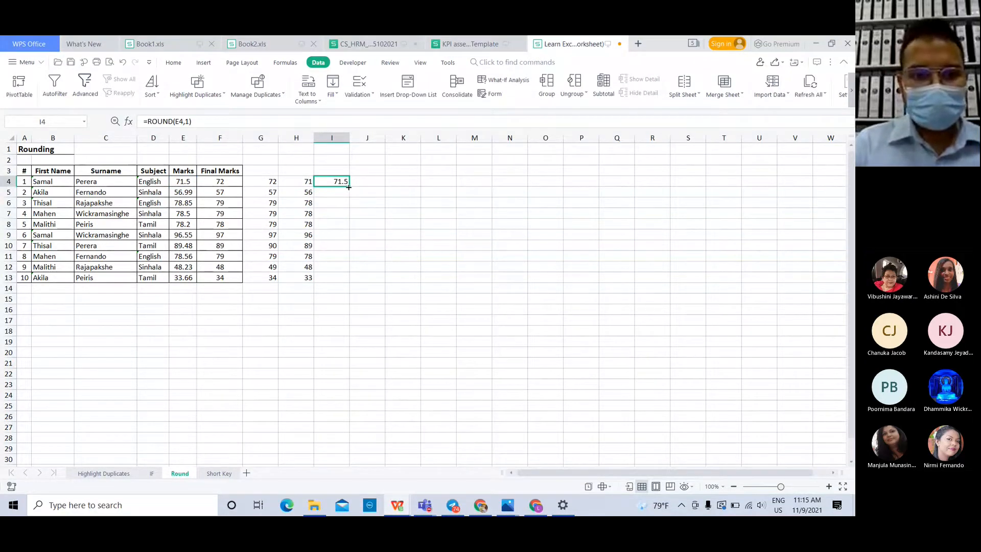
Change the first student's mark in E4 to 71.578
left_click(192, 183)
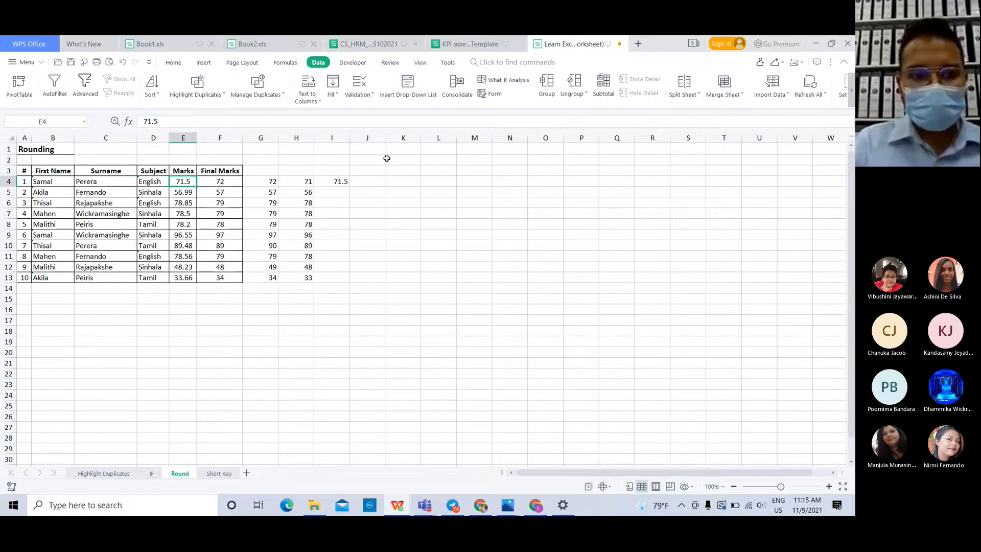
left_click(187, 123)
type("78")
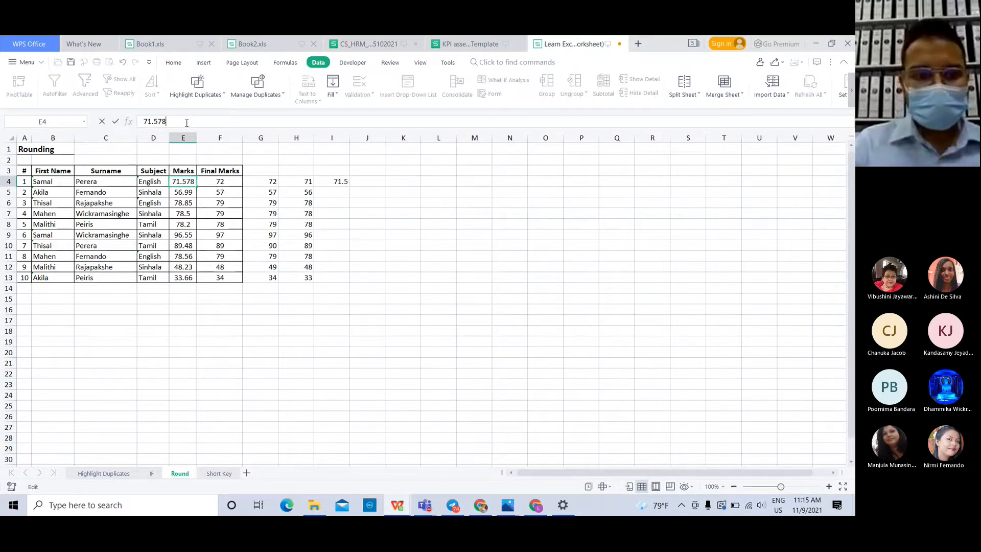
key("Return")
Fill the one-decimal ROUND formula from I4 down through I13 and compare the third student's mark with its rounded value
left_click(334, 181)
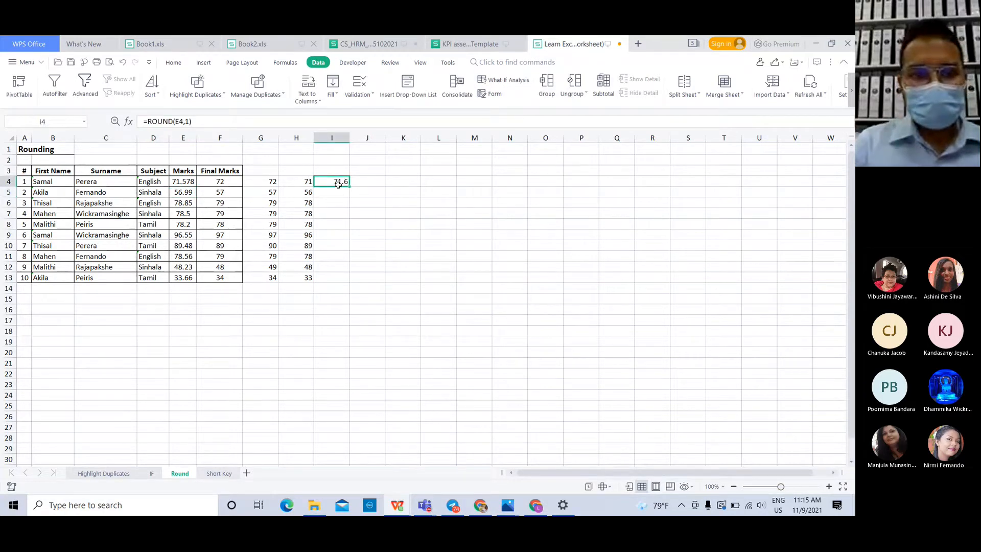
double_click(349, 186)
left_click(188, 202)
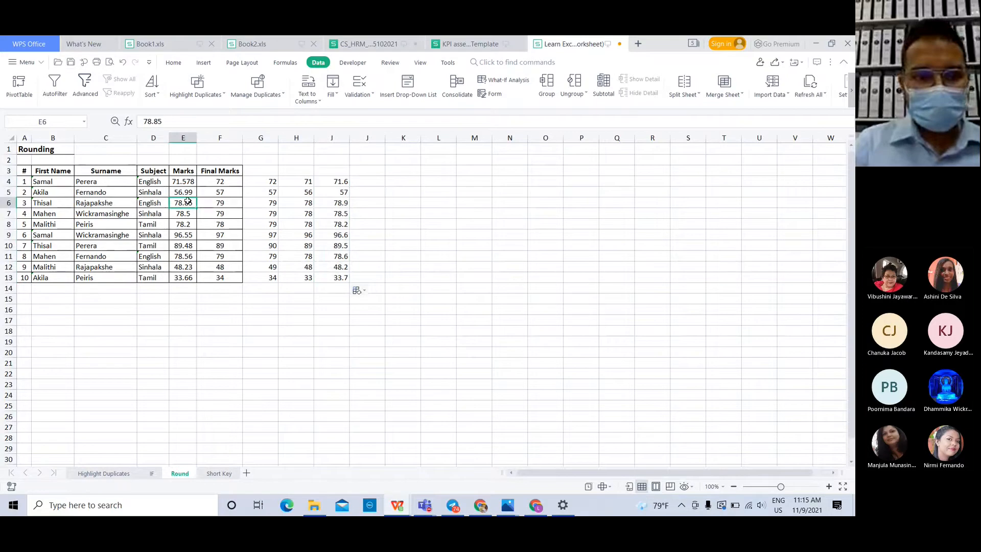
left_click(8, 202)
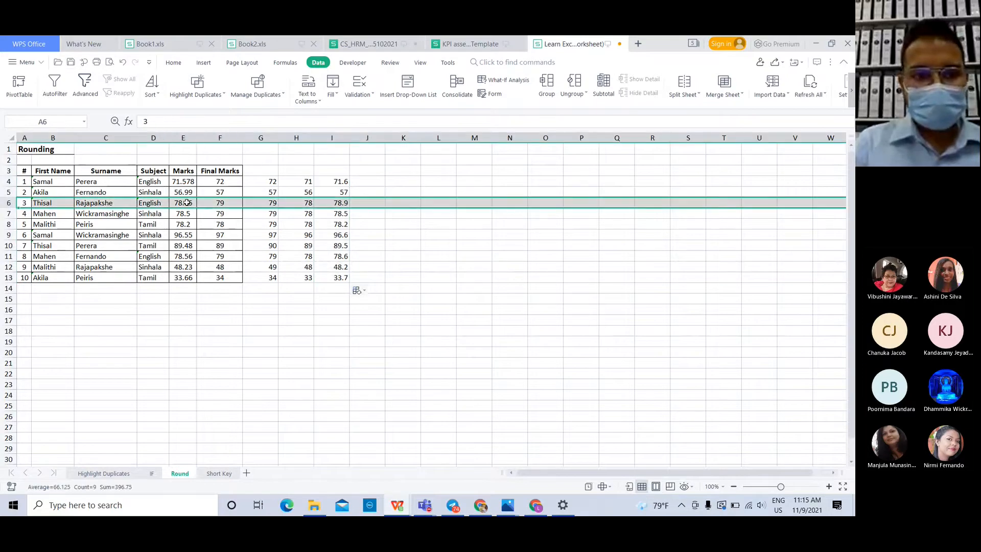
left_click(188, 203)
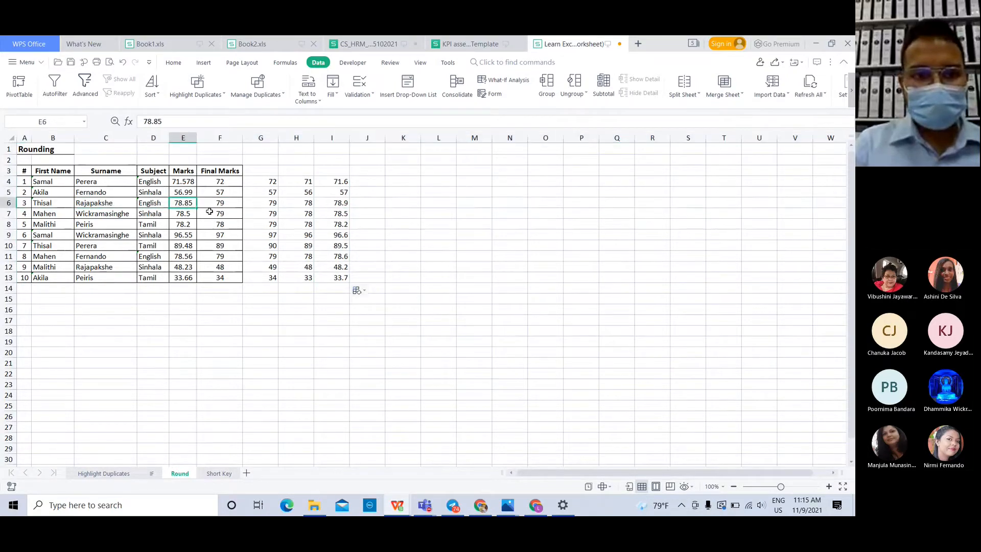
left_click(339, 201)
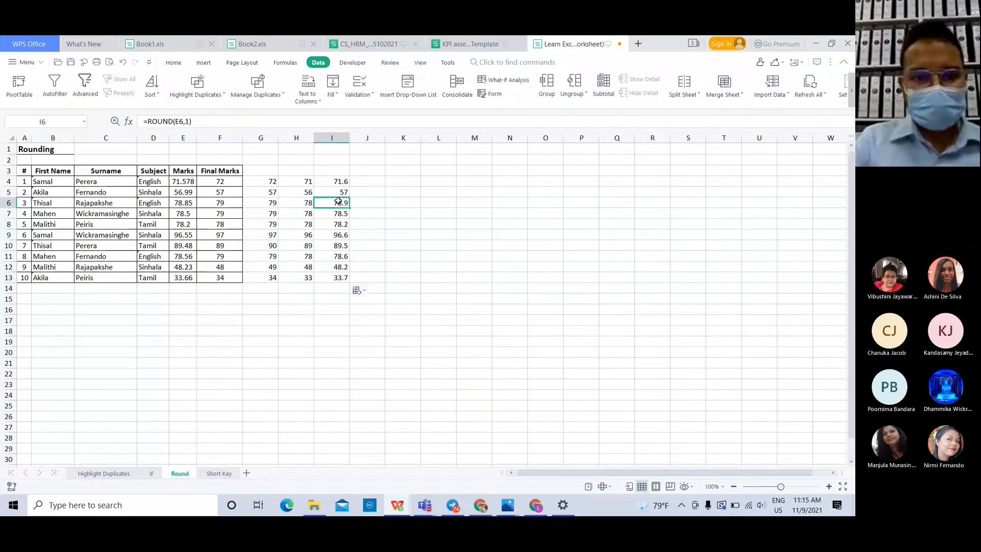
key("Up")
key("Up")
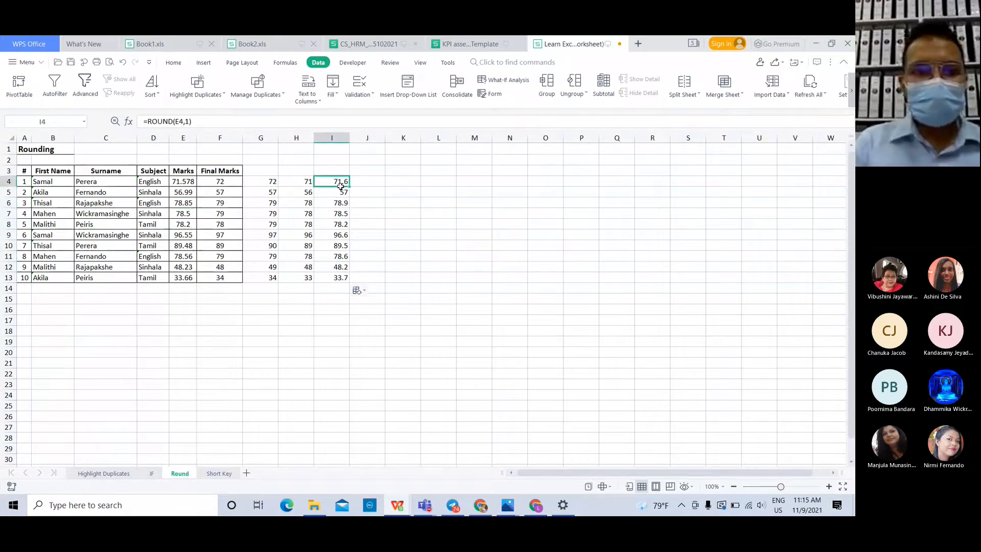
left_click(361, 263)
left_click(377, 236)
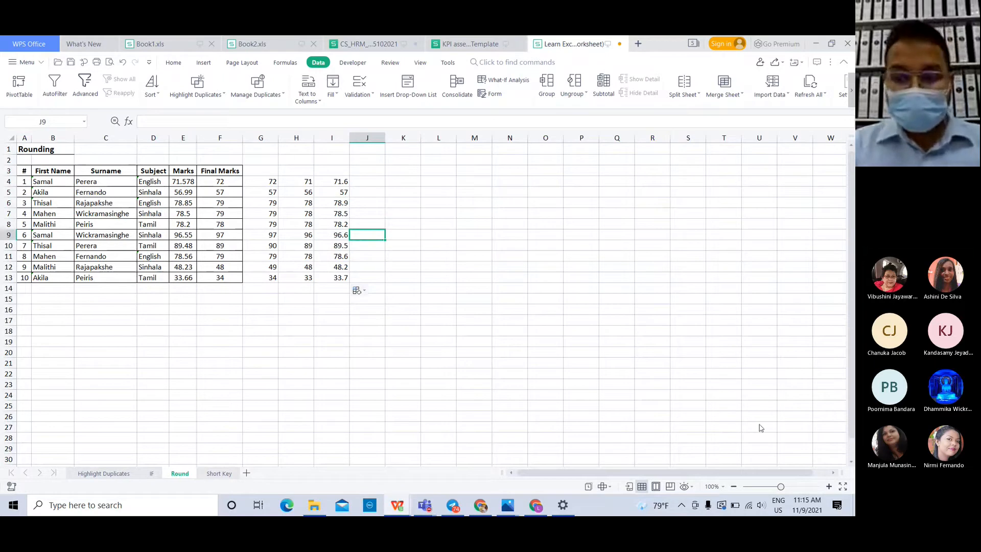
left_click(794, 434)
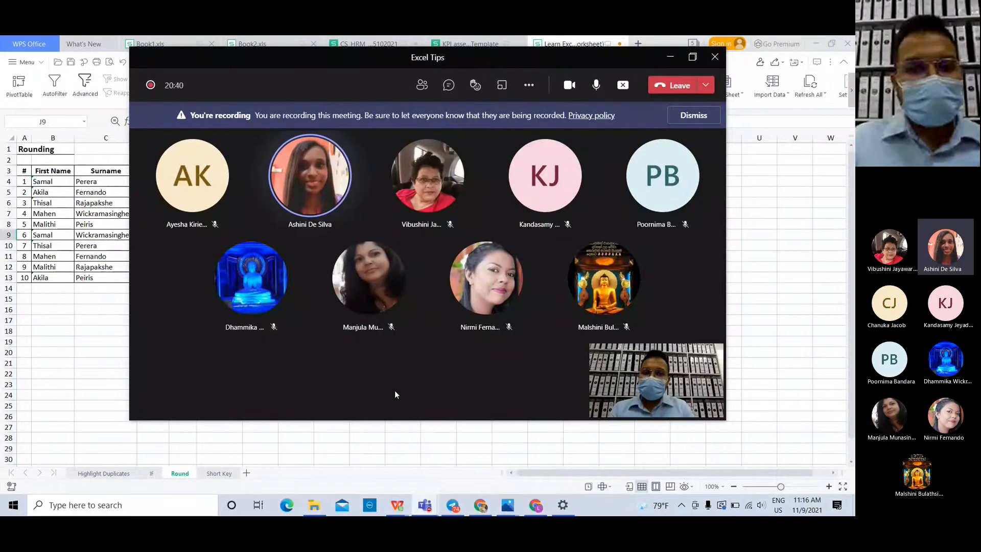
left_click(670, 57)
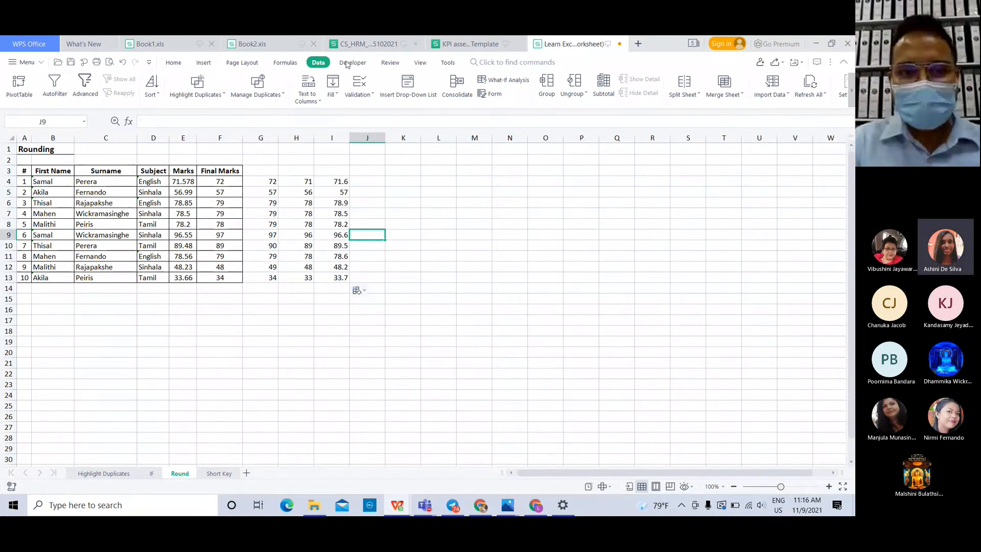
left_click(764, 432)
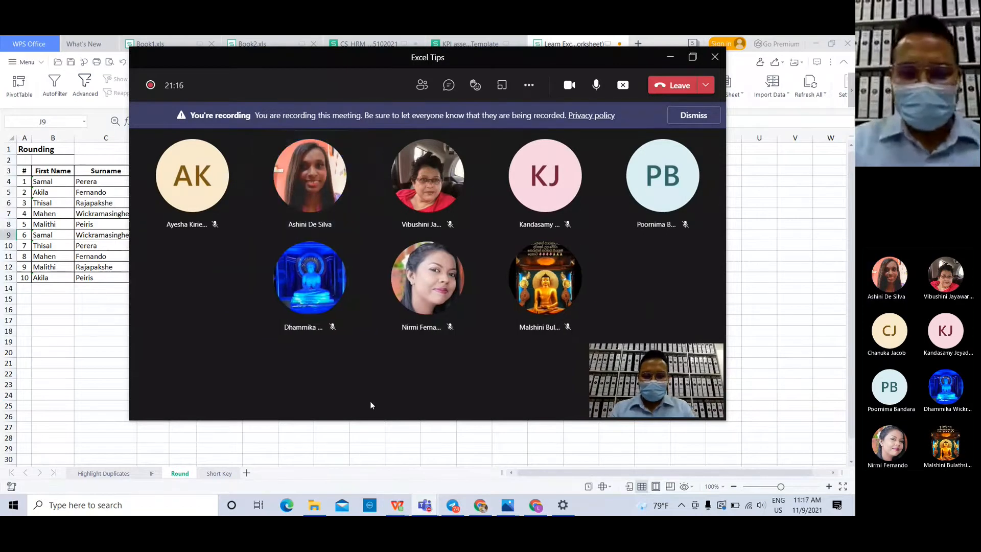
left_click(786, 265)
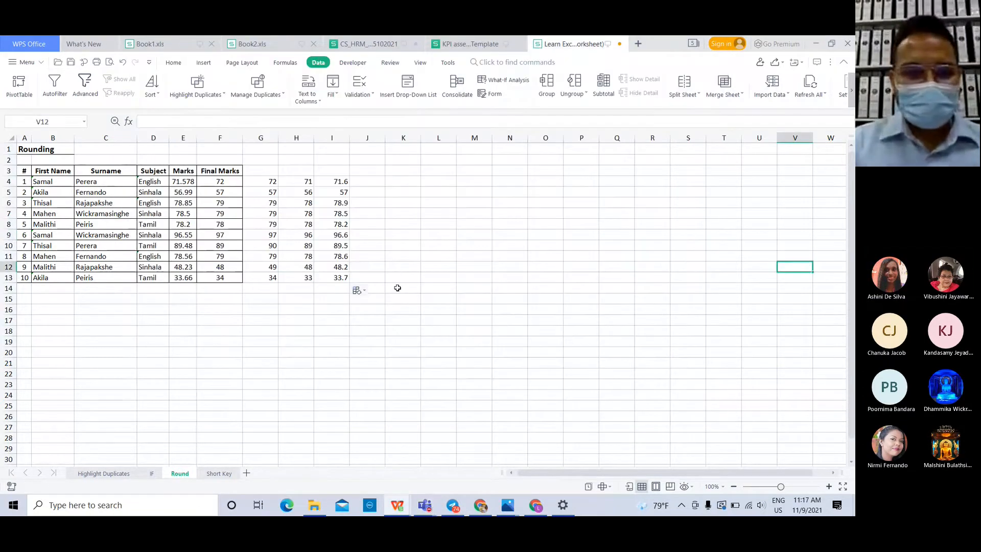
left_click(429, 260)
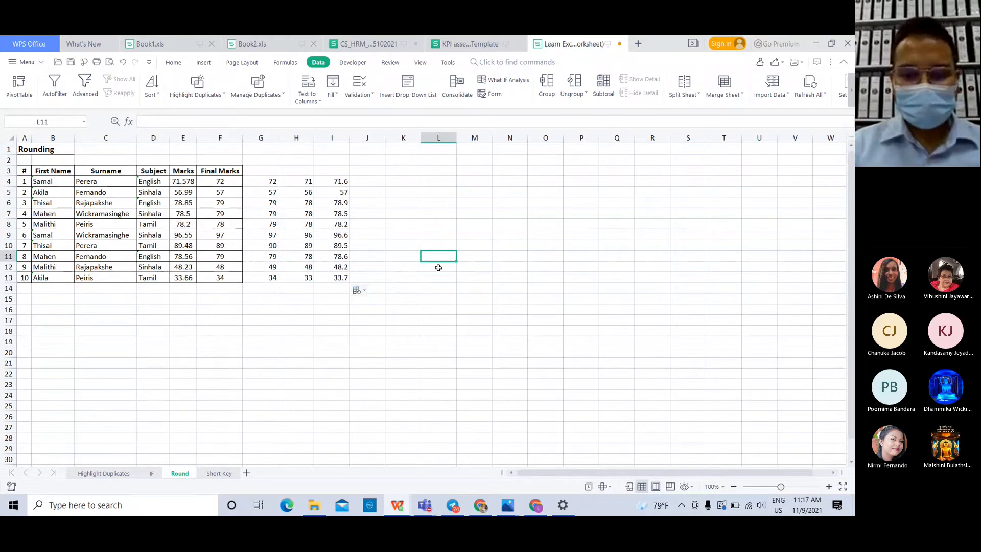
mouse_move(535, 505)
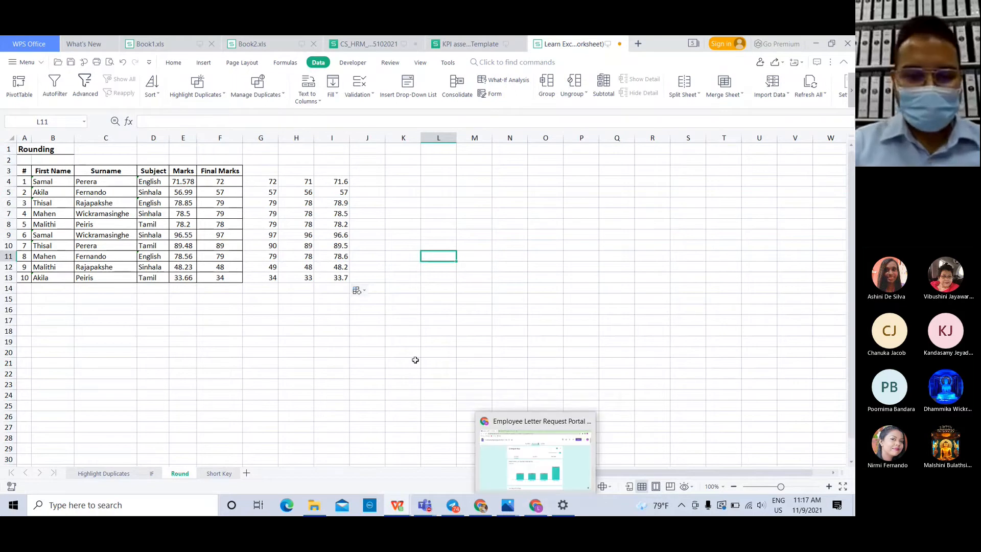
Open the Short Key sheet and review the headings and tasks of its to-do list
left_click(220, 473)
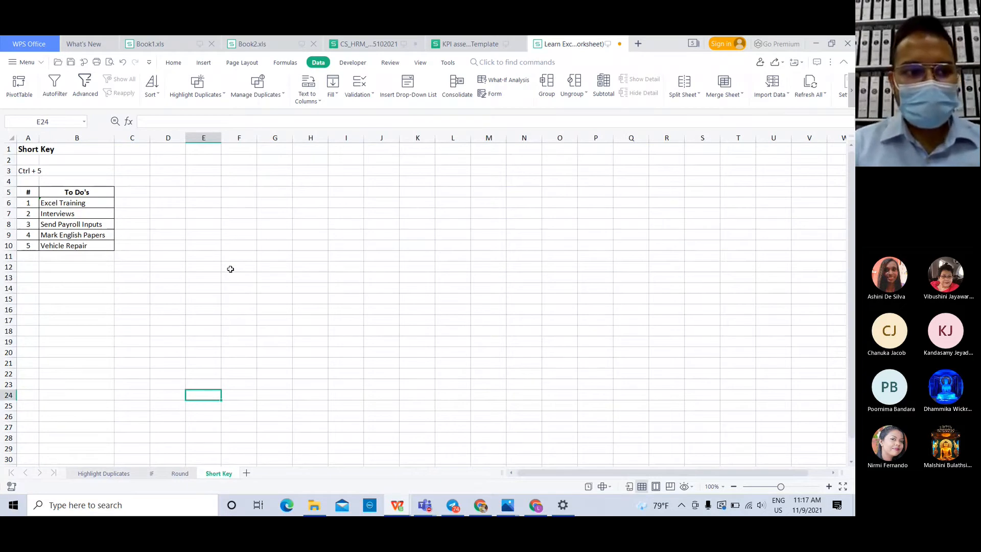
left_click(83, 193)
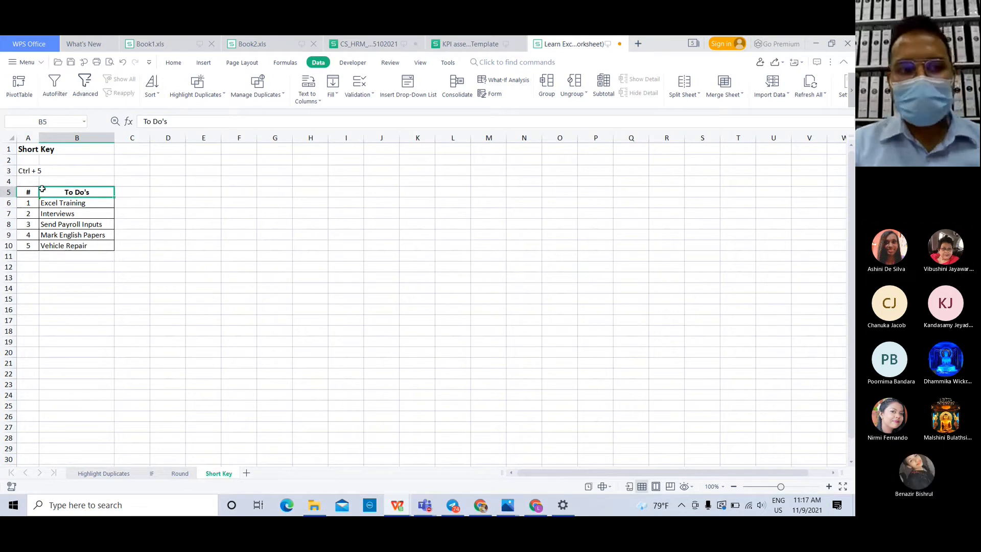
left_click(27, 189)
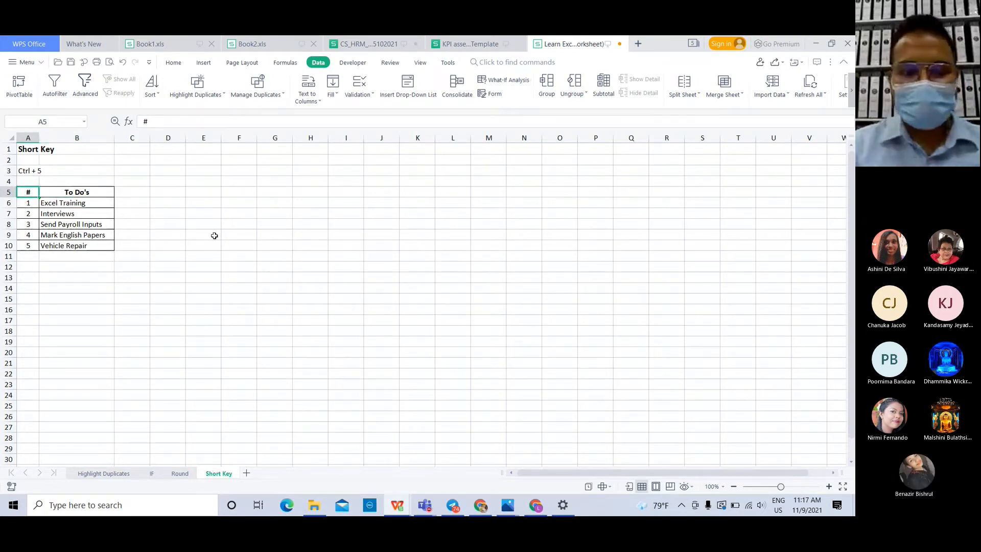
left_click(274, 234)
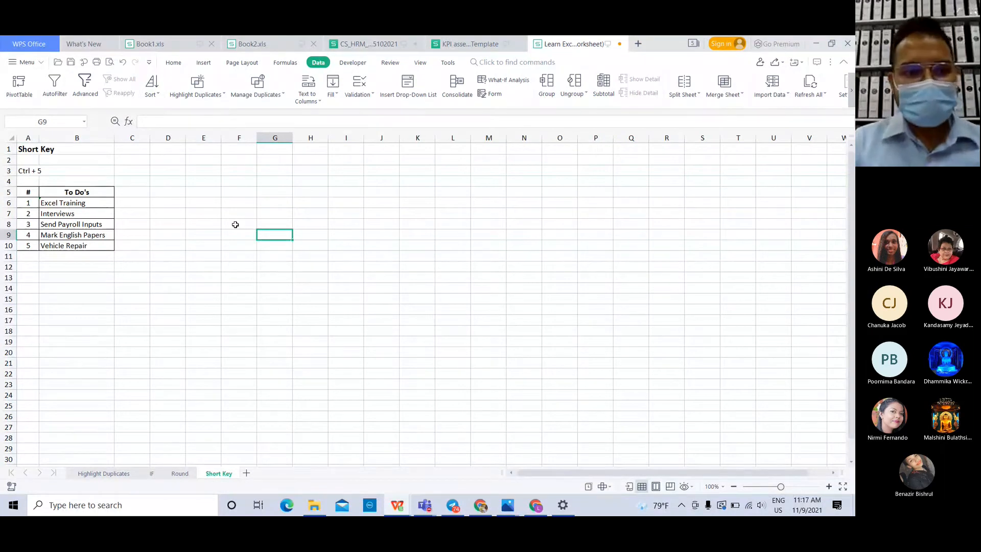
left_click(167, 226)
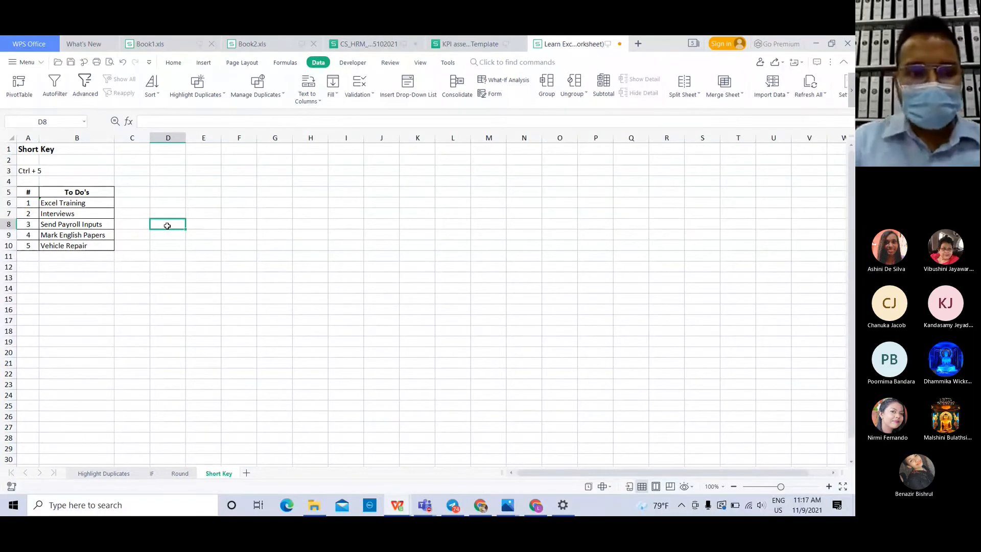
left_click(74, 204)
left_click(75, 220)
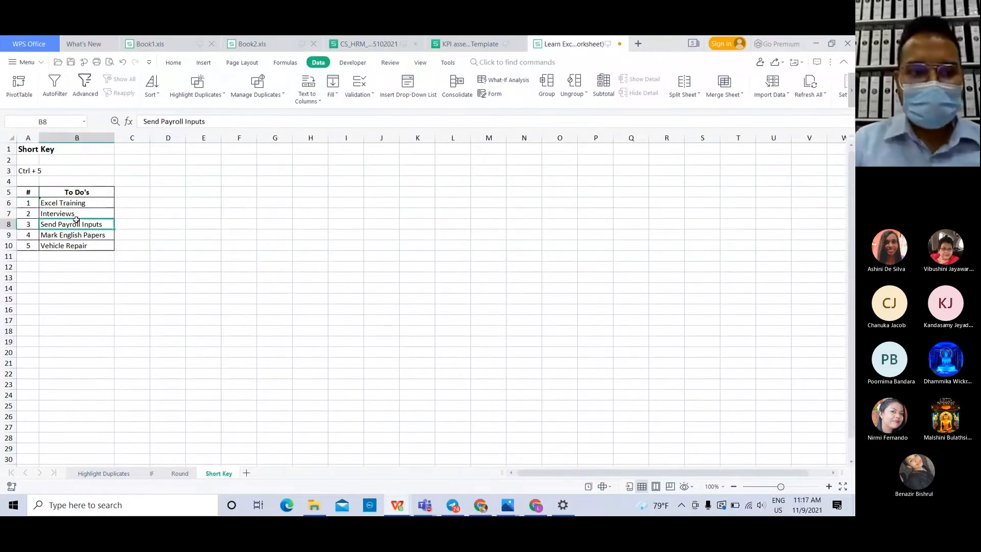
Apply strikethrough to the Excel Training task and its number in A6:B6
left_click(29, 202)
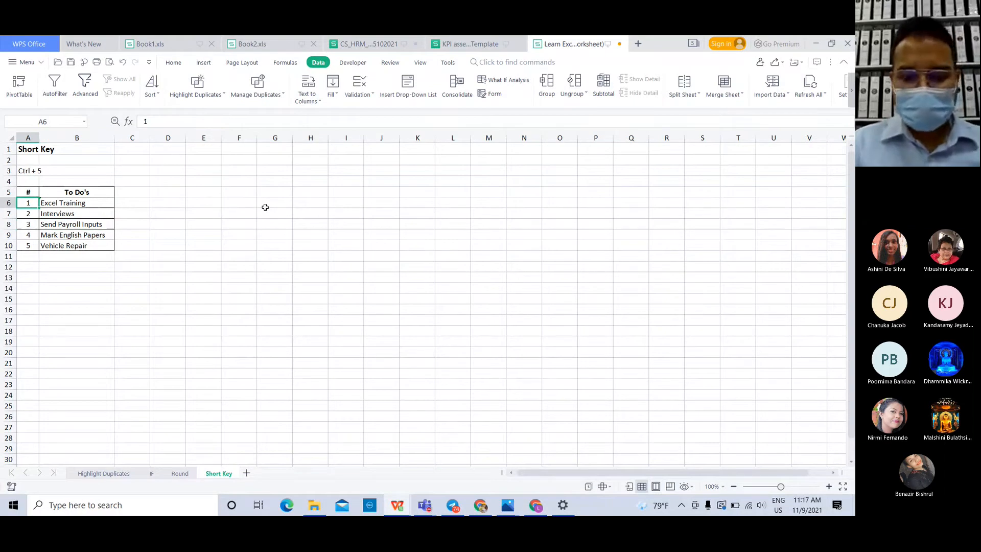
key("shift+Right")
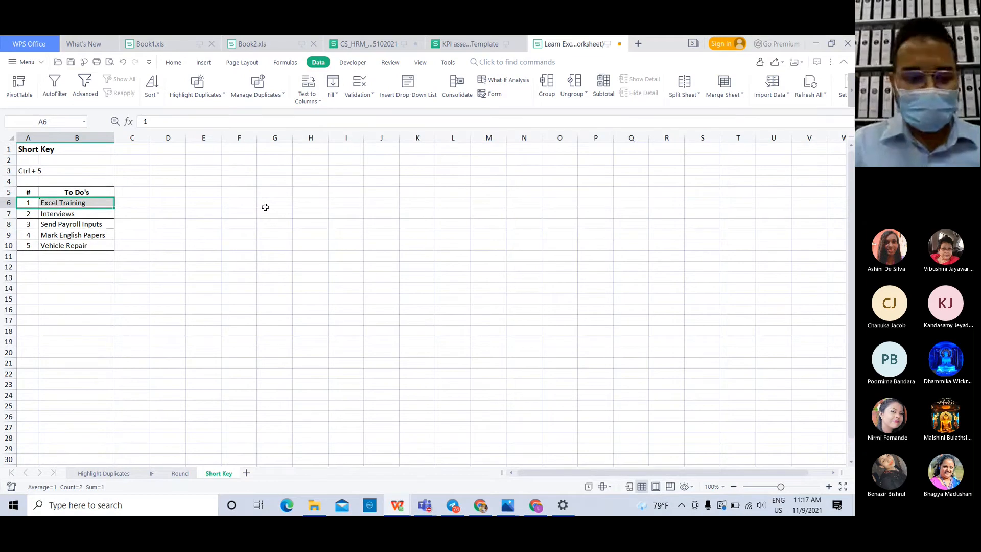
key("ctrl+5")
left_click(265, 207)
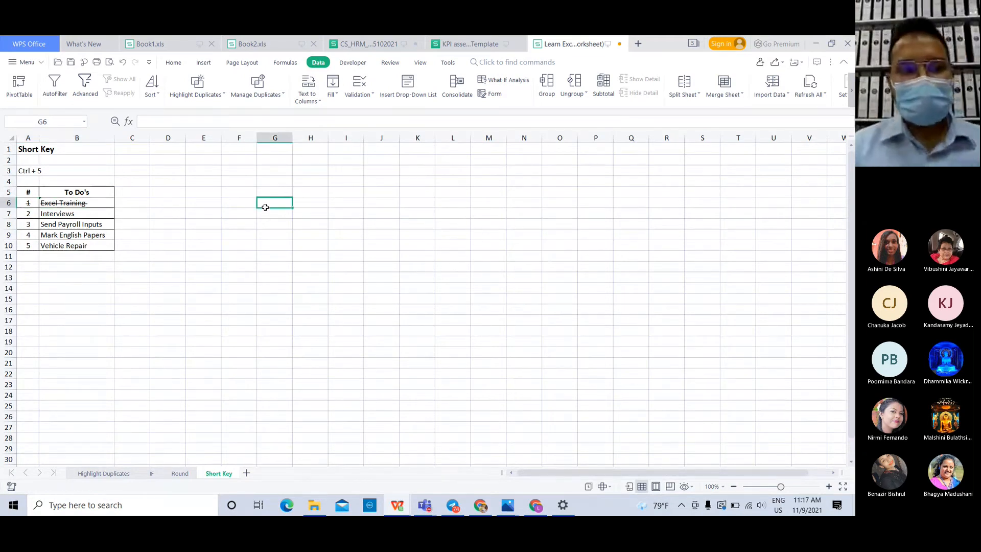
Apply strikethrough to the Interviews and Send Payroll Inputs tasks with their numbers in A7:B8
left_click(47, 247)
left_click_drag(30, 225, 100, 216)
key("ctrl+5")
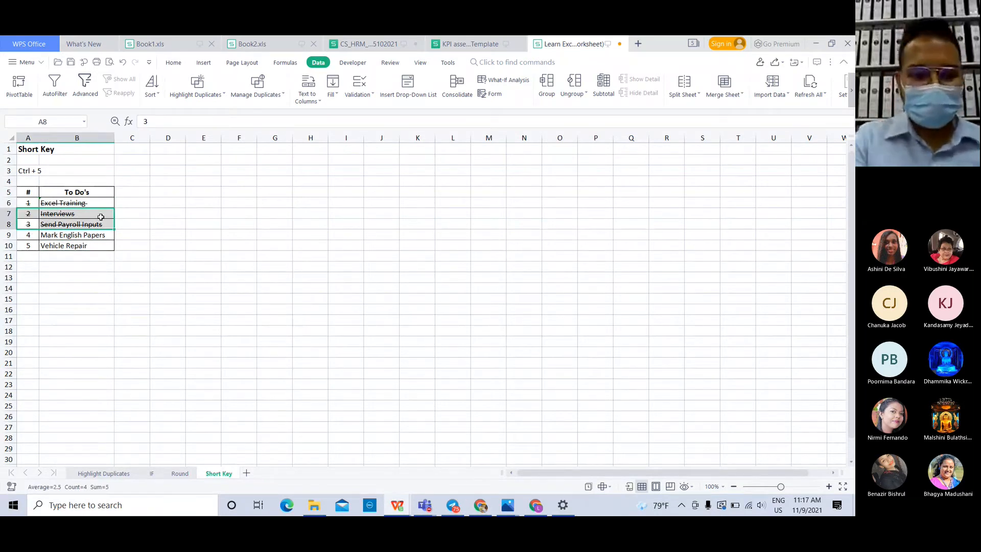
Remove the strikethrough from the Interviews and Send Payroll Inputs rows in A7:B8 and from the Excel Training row in A6:B6
key("ctrl+5")
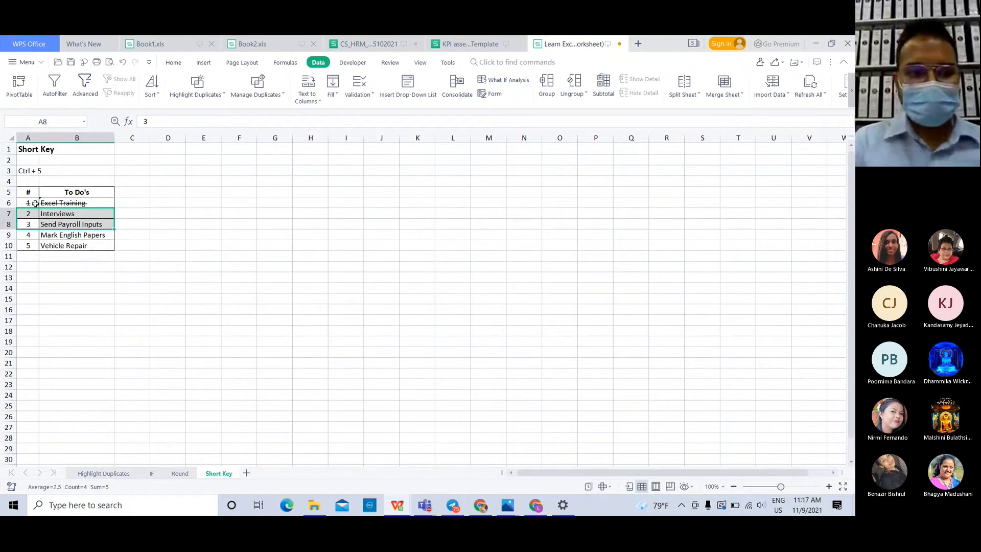
left_click_drag(34, 203, 77, 203)
key("ctrl+5")
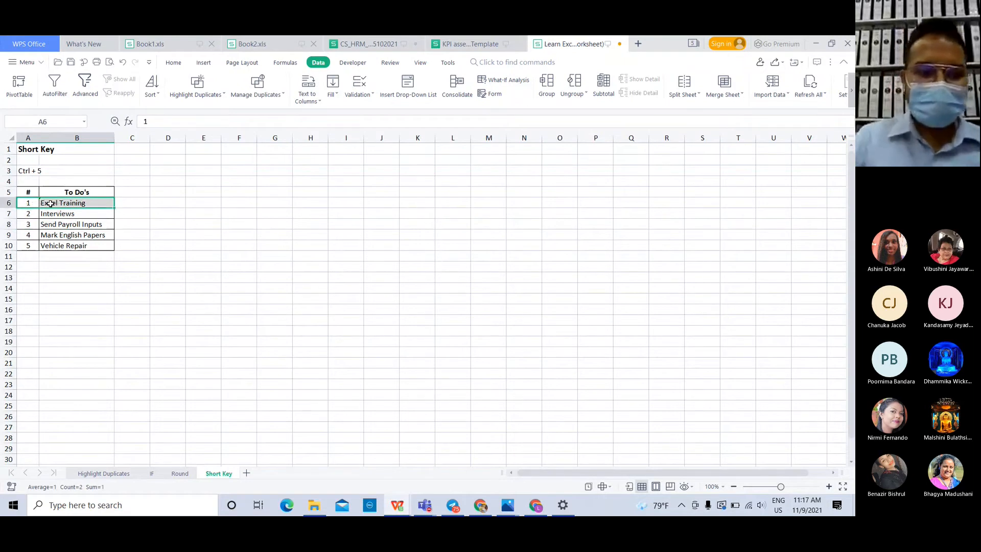
left_click(29, 234)
left_click(203, 233)
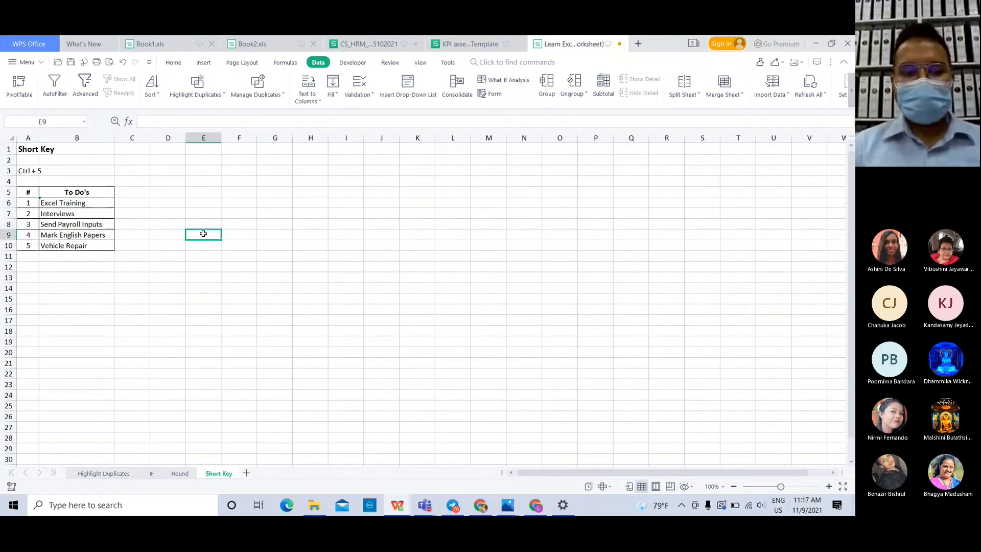
Apply strikethrough to only the Mark English Papers task in B9, leaving its number out
left_click(105, 235)
key("ctrl+5")
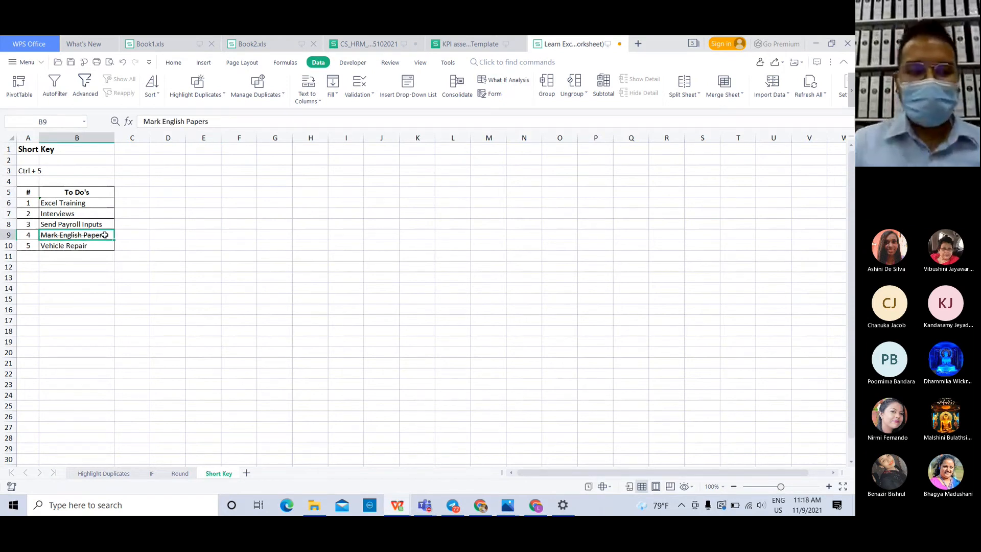
left_click(174, 234)
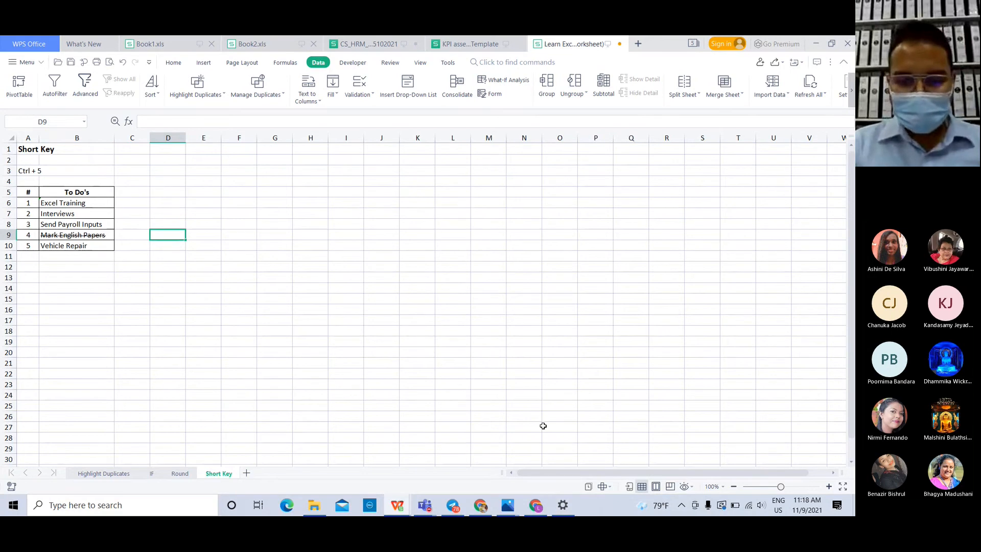
Switch to the Excel Tips meeting in Microsoft Teams and stop the meeting recording
mouse_move(430, 508)
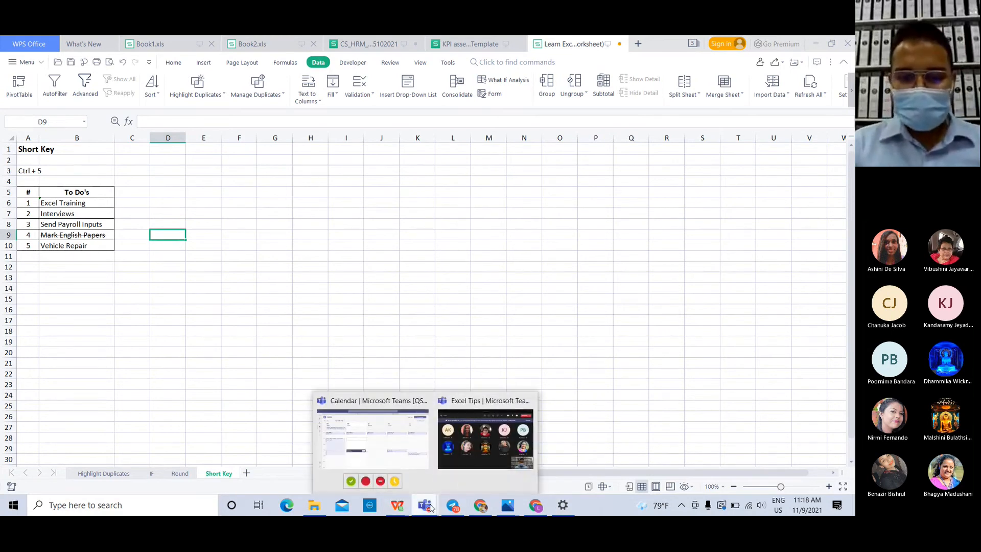
left_click(475, 456)
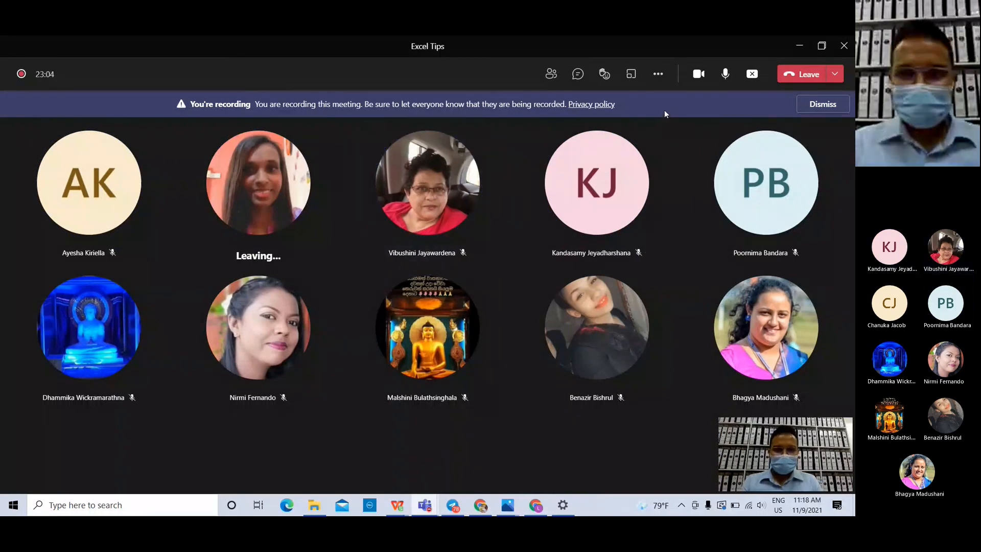
left_click(658, 74)
left_click(694, 387)
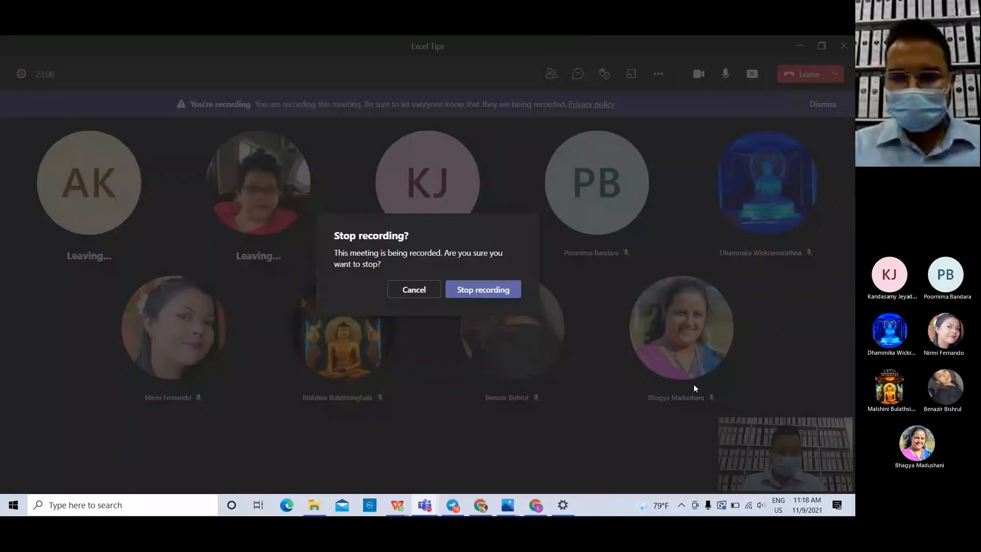